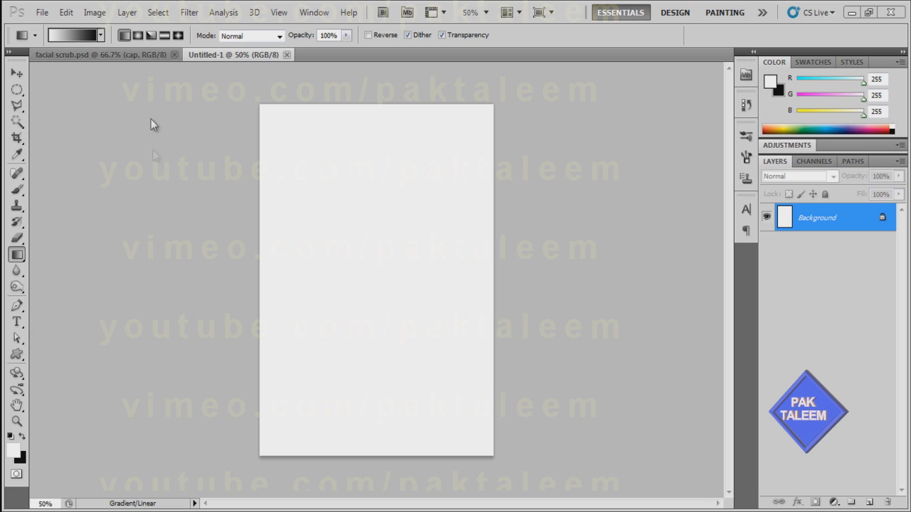
Examine the finished cosmetic tube artwork in facial scrub.psd, from the crimped seal and label down to the cap and its reflection.
click(133, 56)
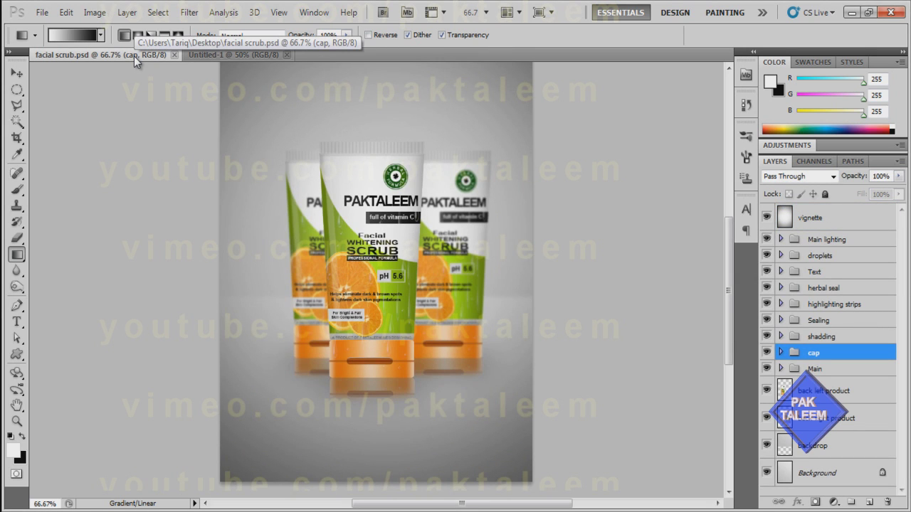
click(17, 72)
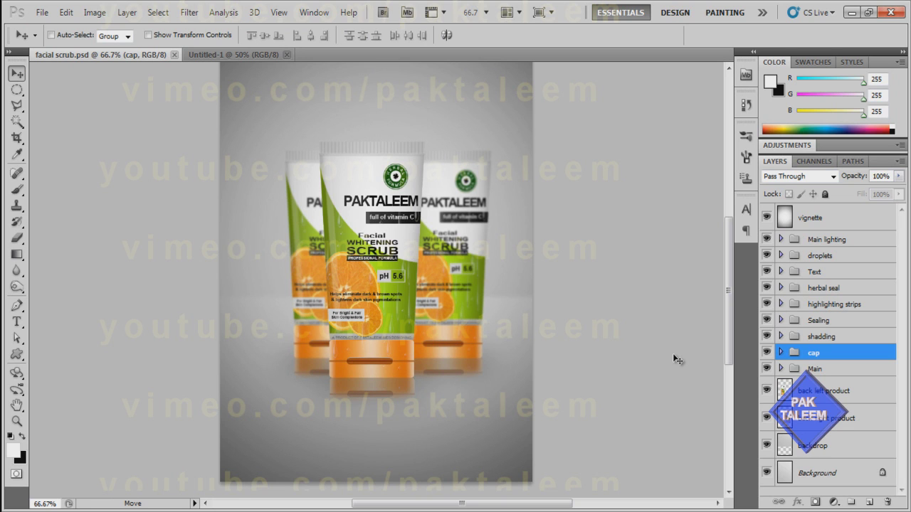
key(ctrl+plus)
key(ctrl+plus)
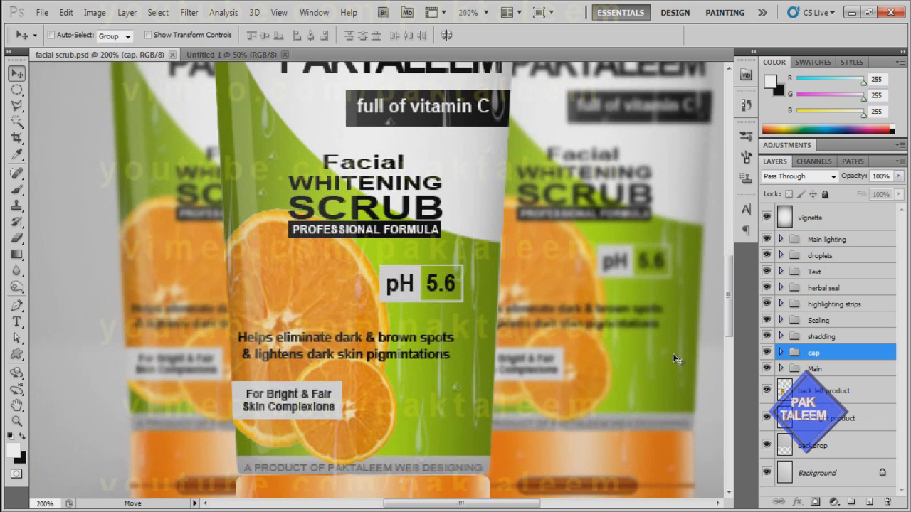
drag(735, 313, 736, 252)
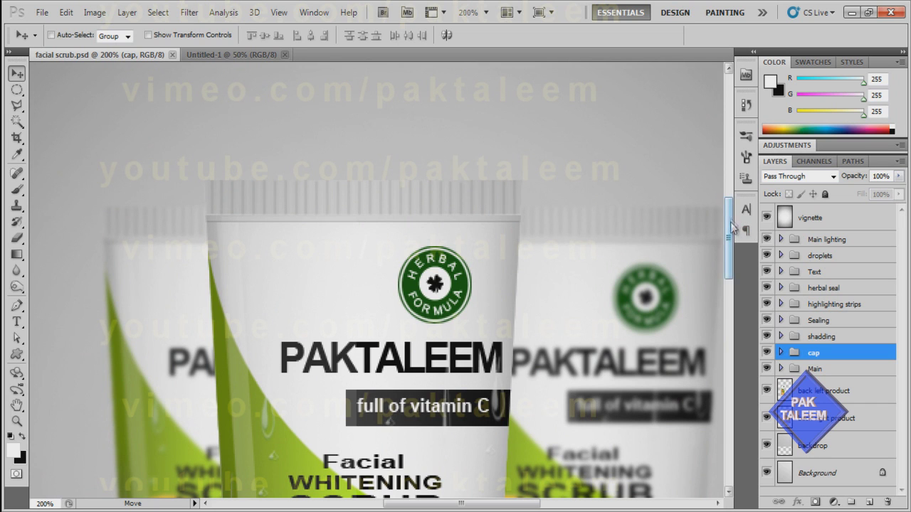
drag(729, 220, 730, 256)
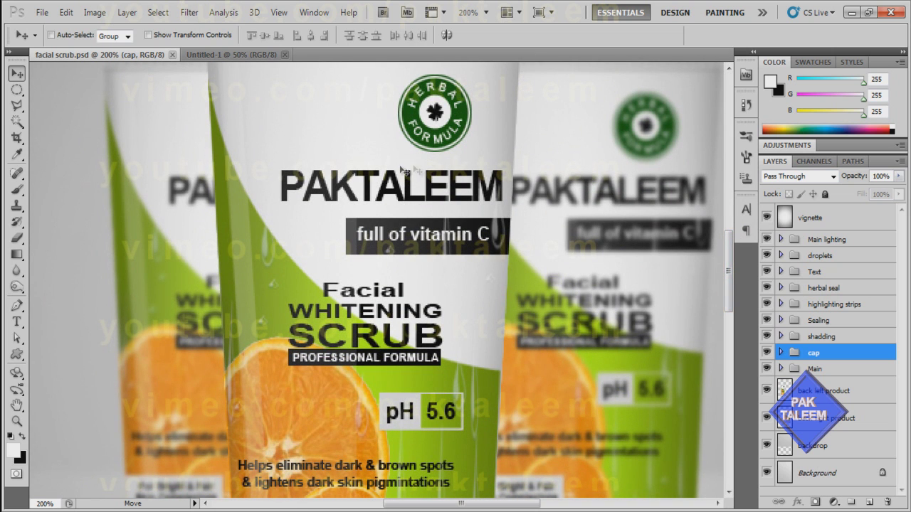
drag(727, 272, 728, 305)
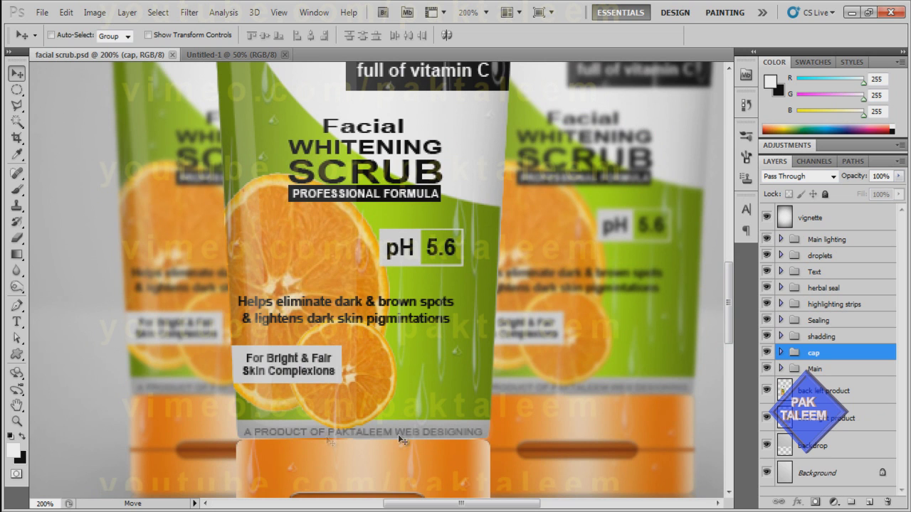
drag(730, 299, 736, 322)
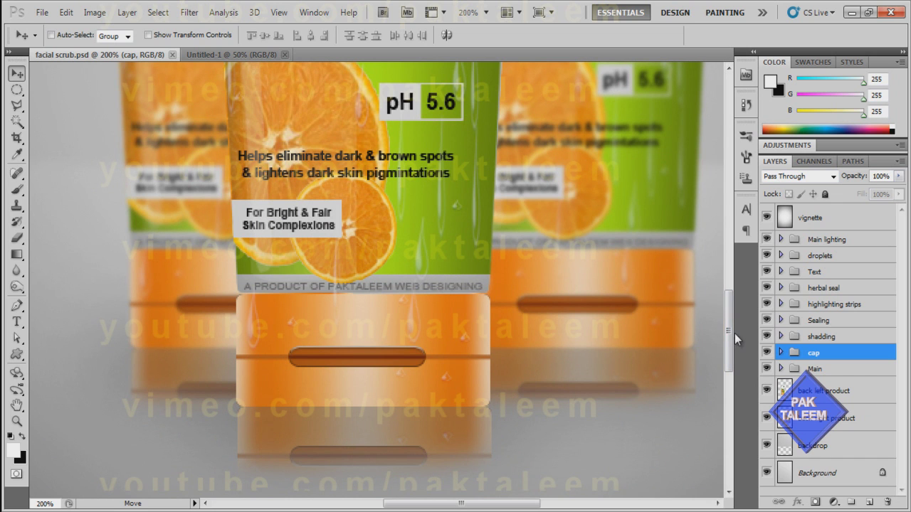
drag(733, 337, 731, 316)
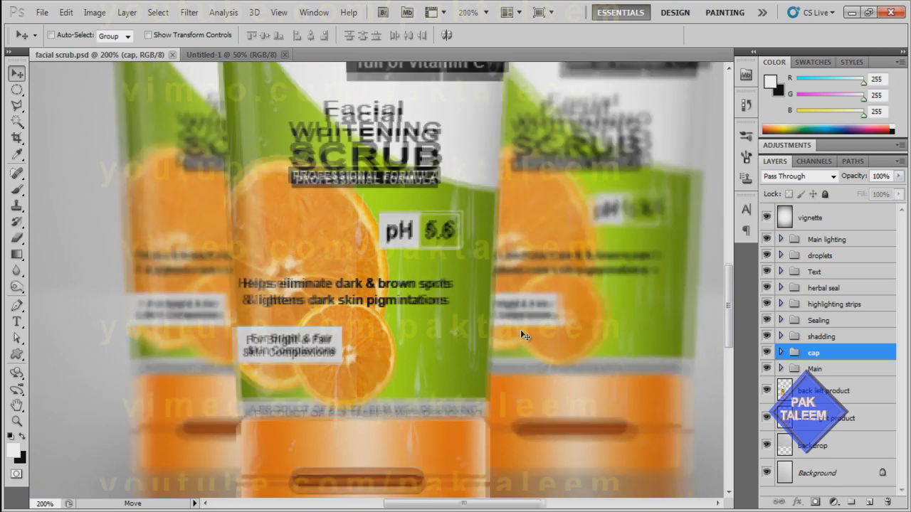
key(ctrl+minus)
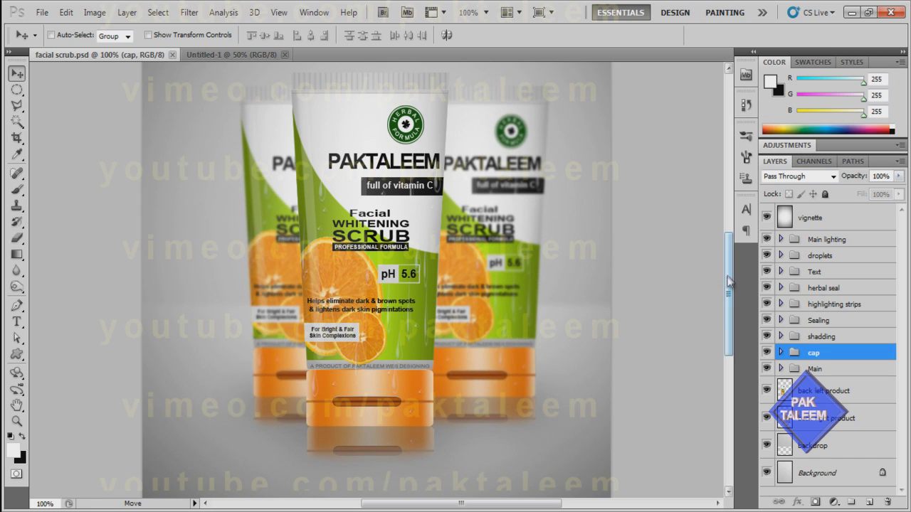
mouse_move(731, 279)
mouse_down()
mouse_move(732, 295)
mouse_move(733, 268)
mouse_up()
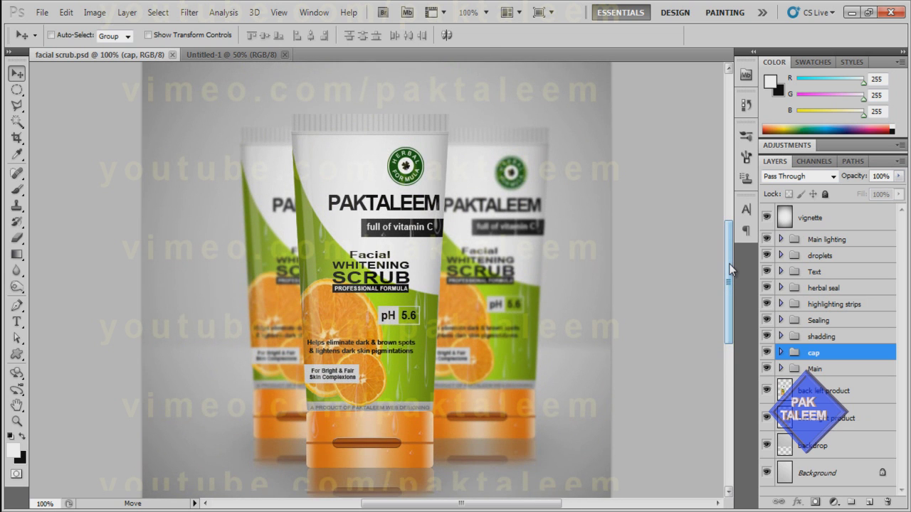
drag(730, 270, 732, 279)
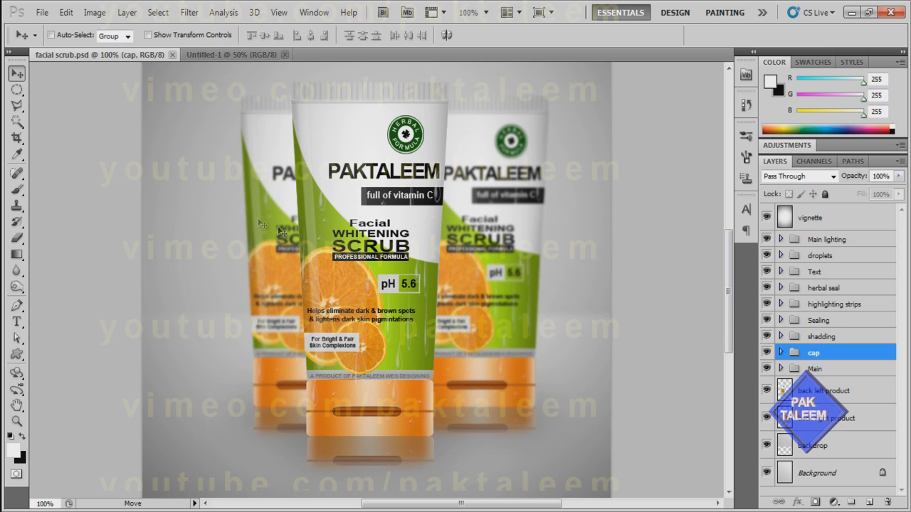
Create a new 700 x 1000 pixel document named scrub at 72 pixels/inch, RGB Color, with a white background.
click(42, 12)
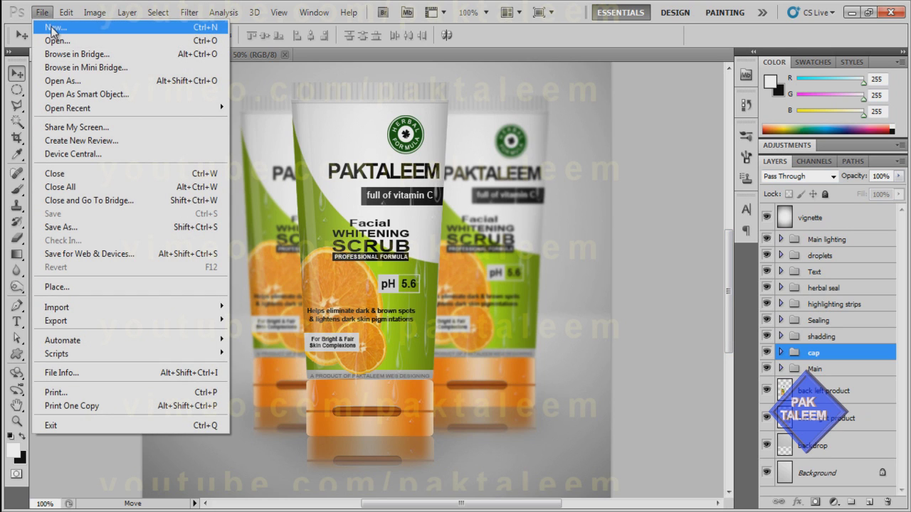
key(ctrl+n)
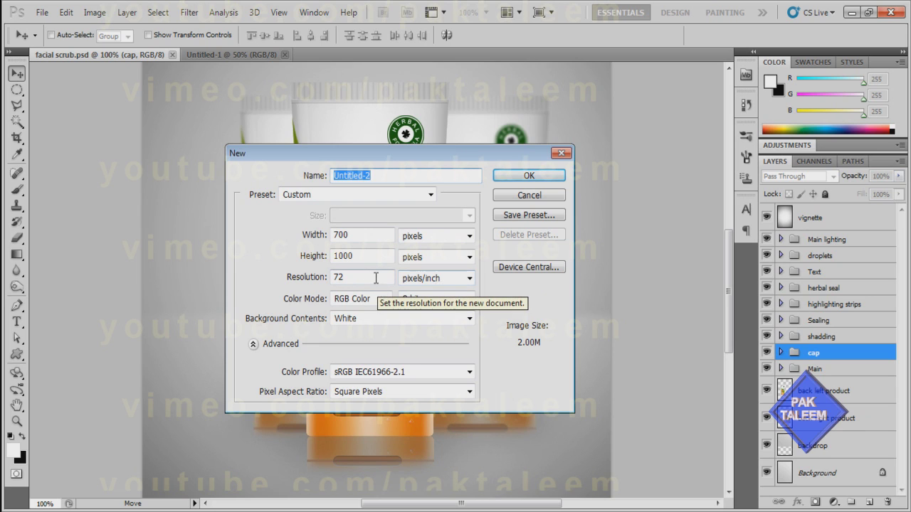
drag(376, 278, 332, 278)
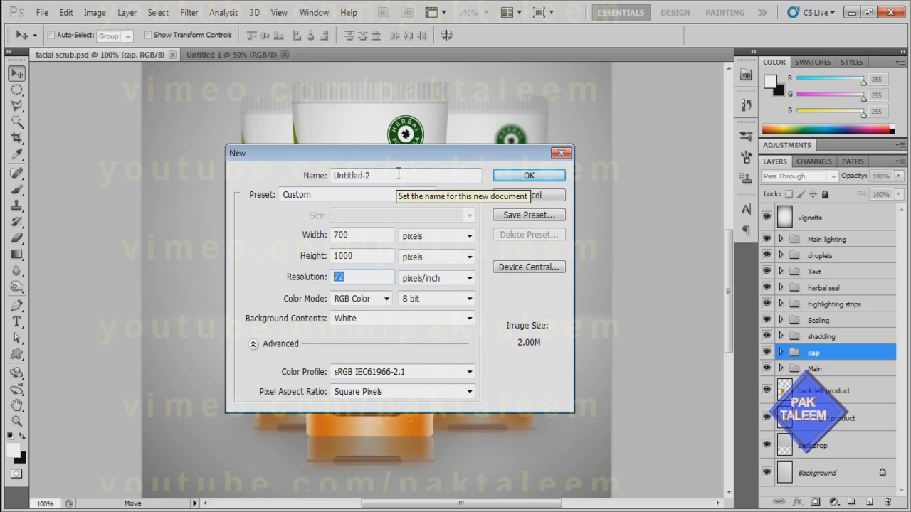
drag(398, 174, 324, 180)
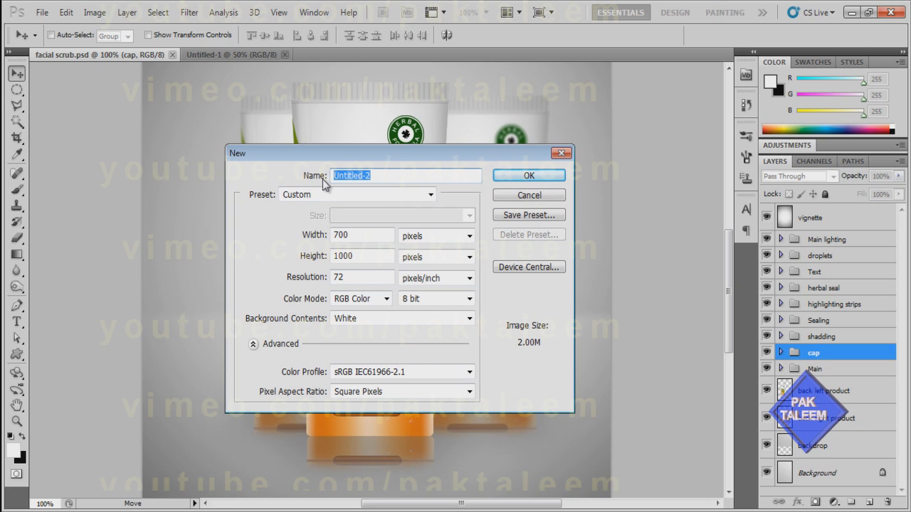
text(scrub)
click(526, 178)
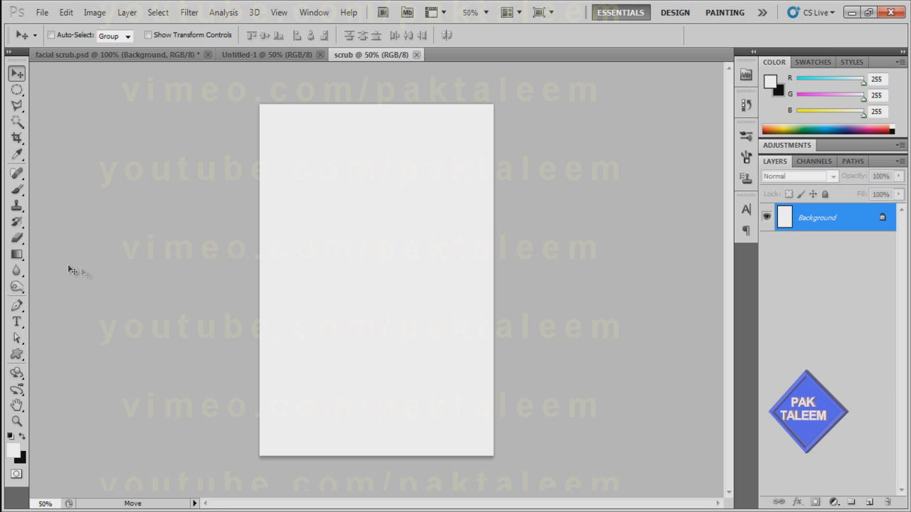
Set the gradient's starting colour stop to c9c9c9 for the Gradient tool.
click(17, 255)
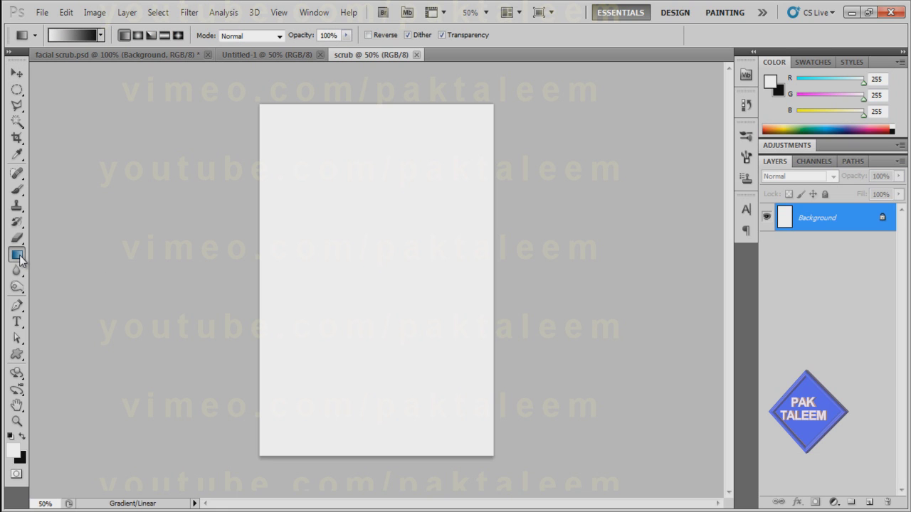
click(77, 36)
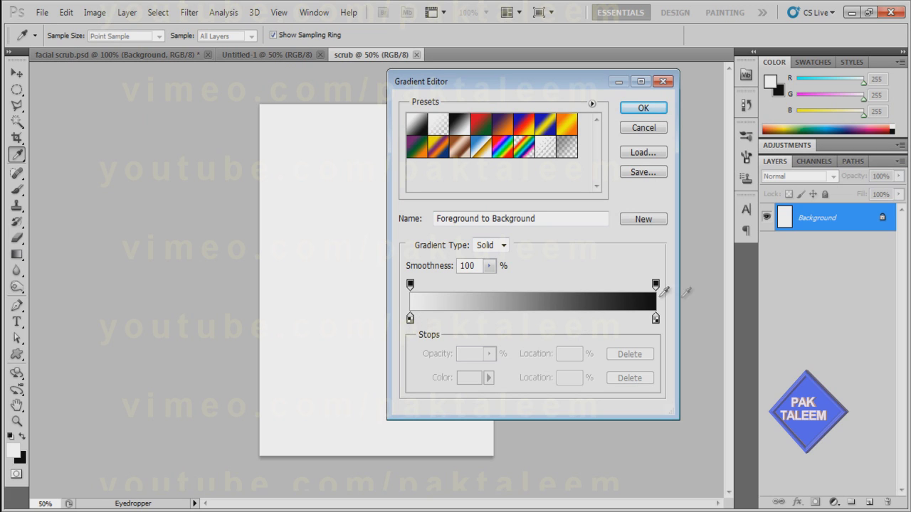
click(411, 318)
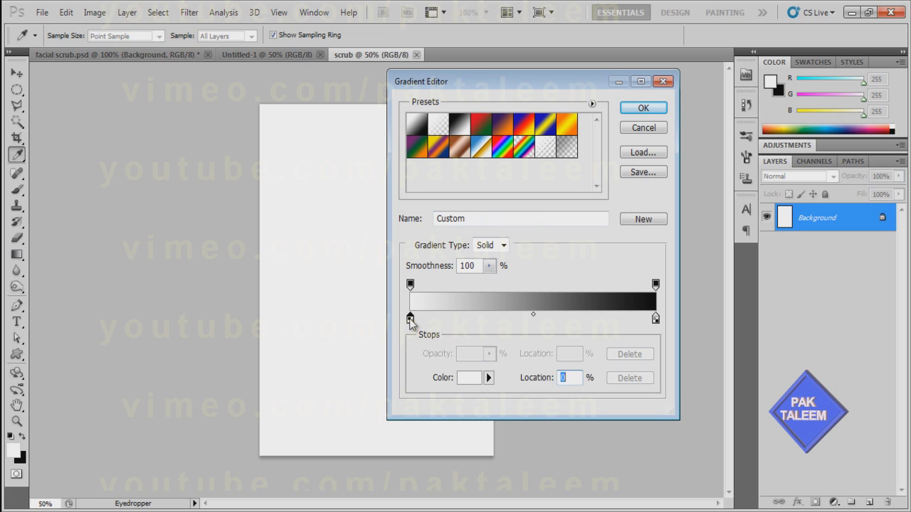
double_click(411, 318)
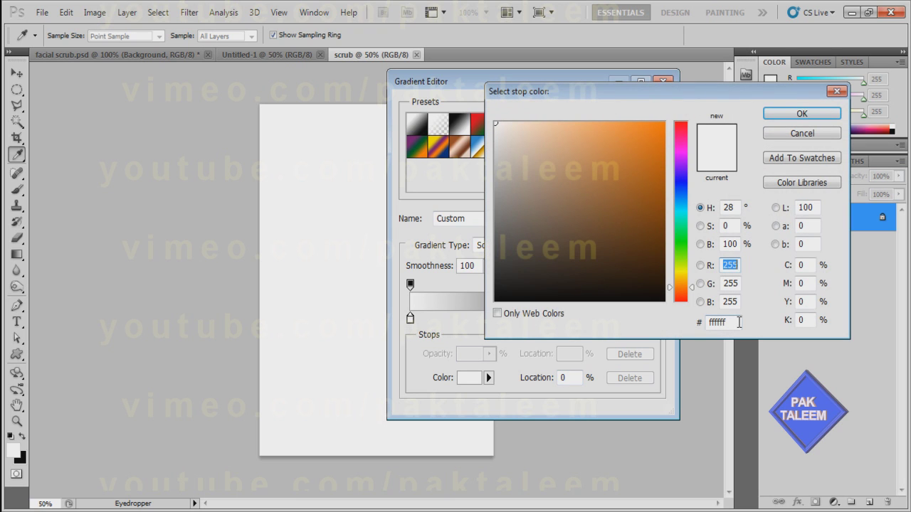
drag(737, 323, 707, 325)
text(00c9c9)
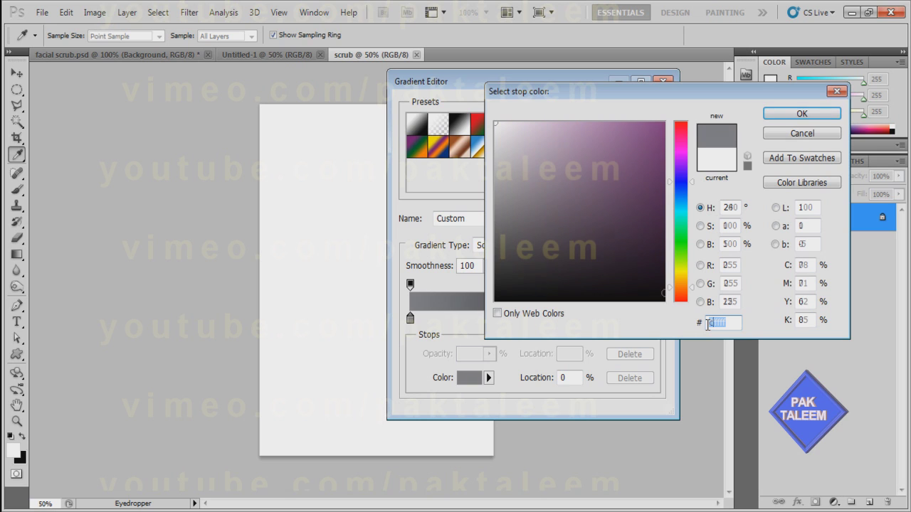
text(c9)
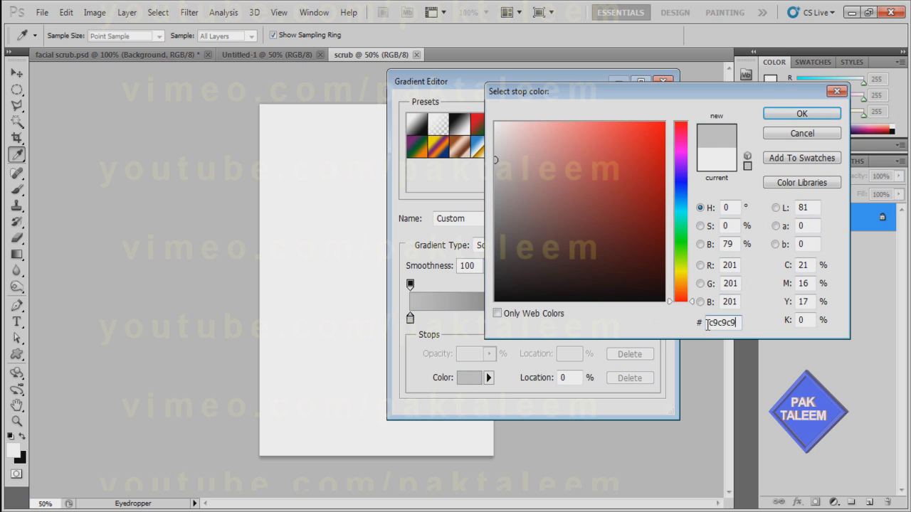
click(800, 114)
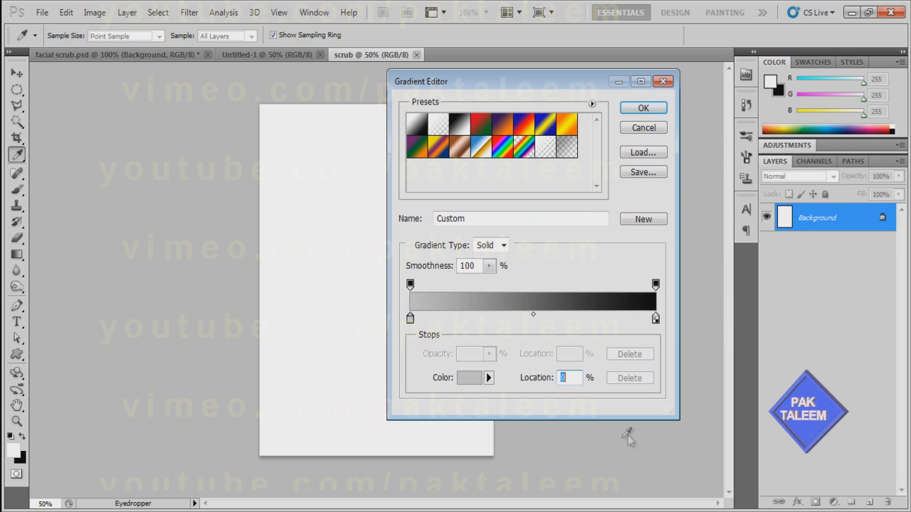
Set the gradient's end colour stop to f1f1f1 and fill the Background with a linear gradient running diagonally from lower left to upper right.
double_click(656, 319)
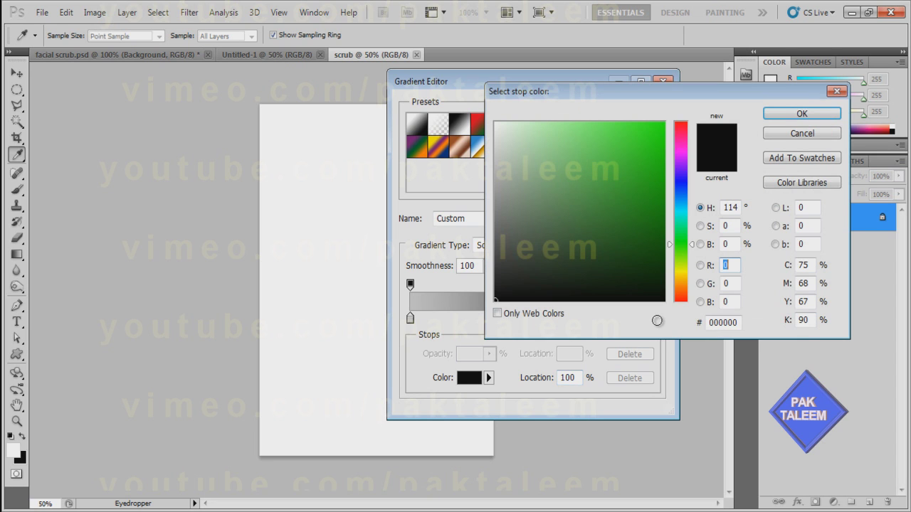
click(740, 322)
text(f)
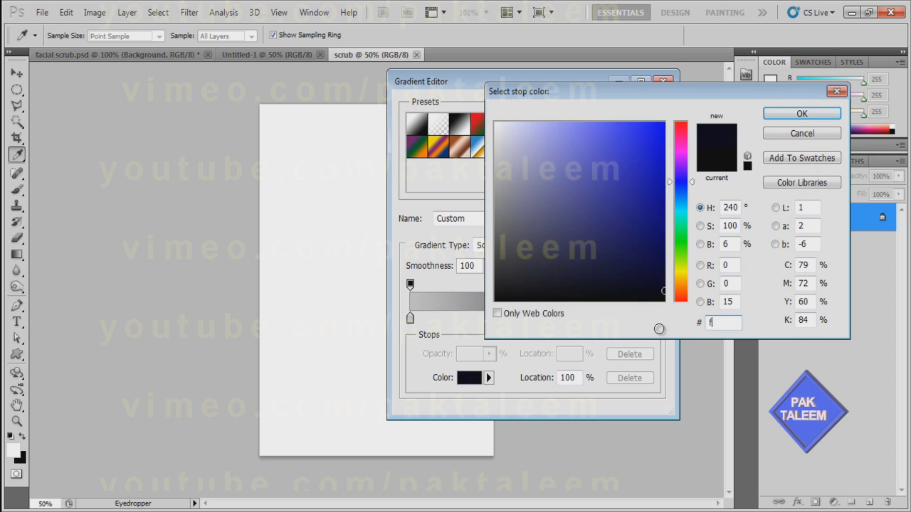
text(1f1f1)
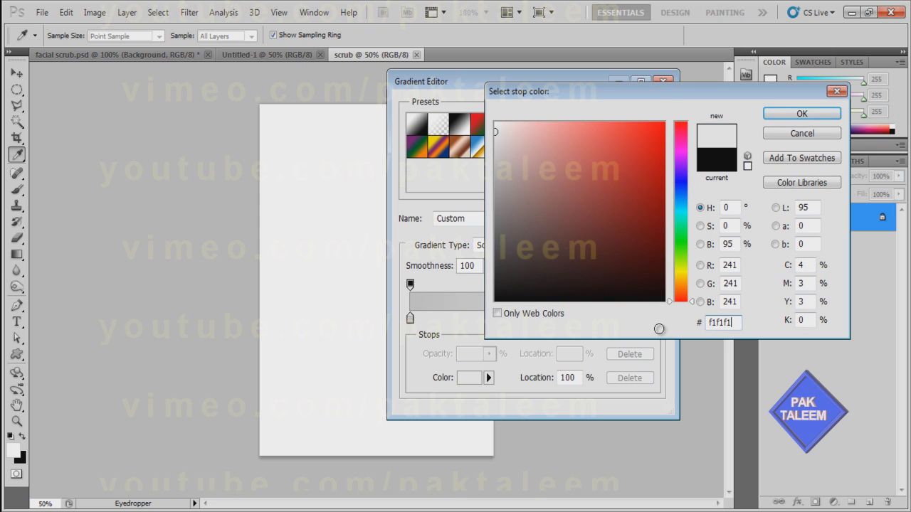
click(824, 118)
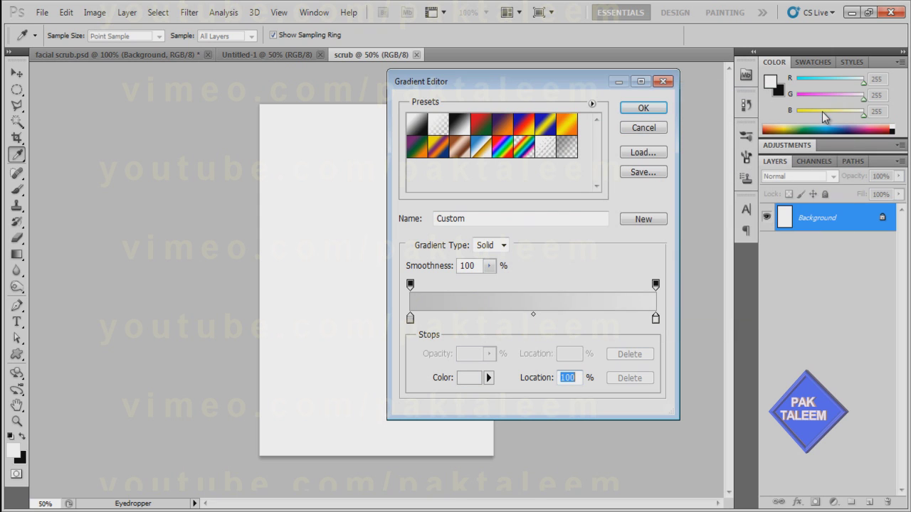
click(643, 110)
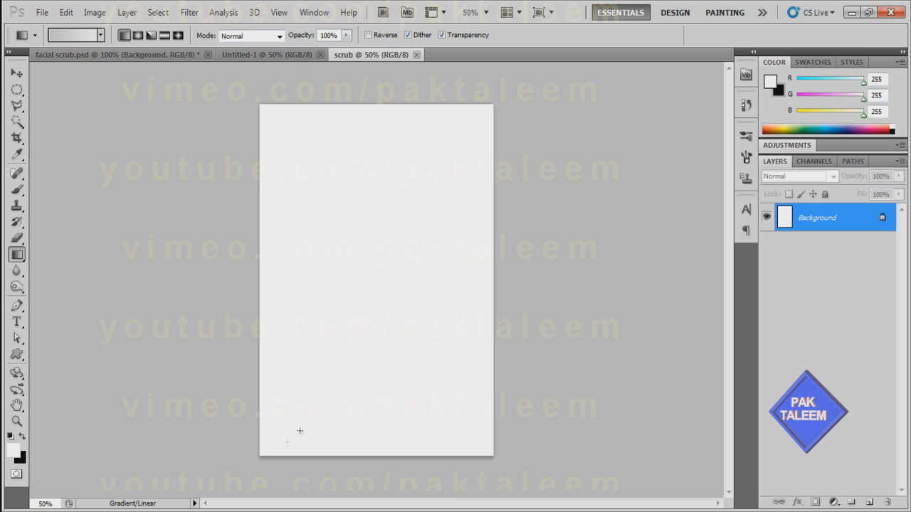
drag(289, 429, 455, 145)
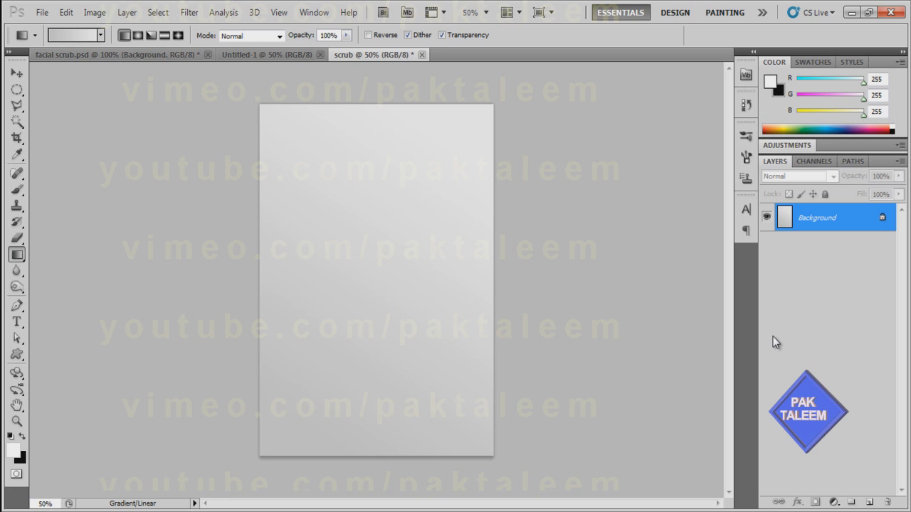
Add a new layer above the Background and name it cap.
click(870, 502)
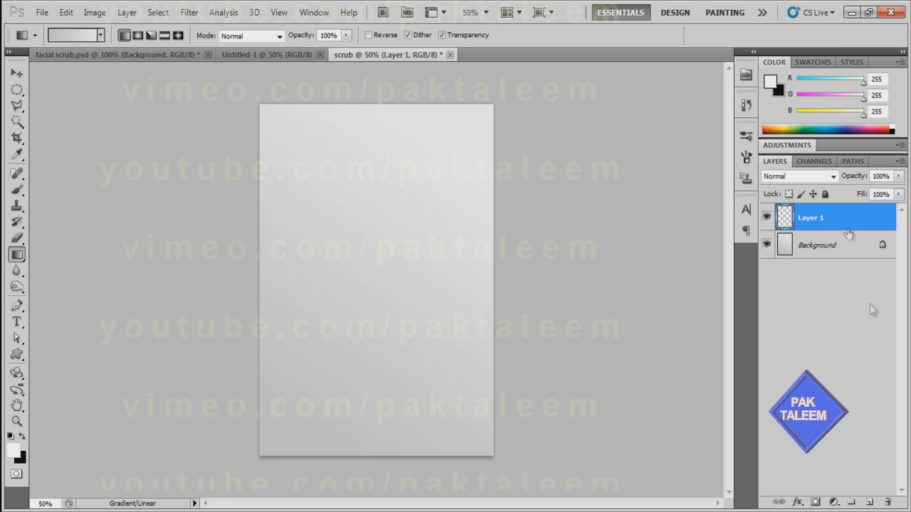
double_click(820, 218)
text(cap)
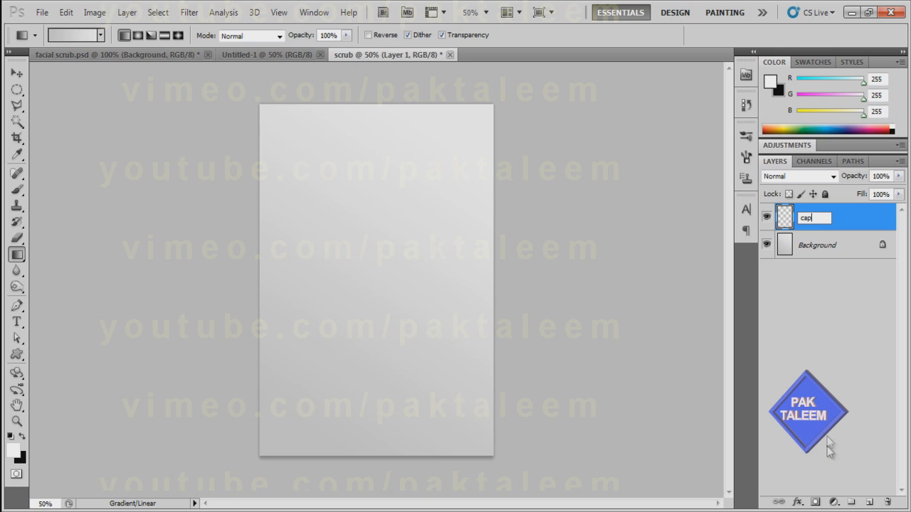
click(787, 231)
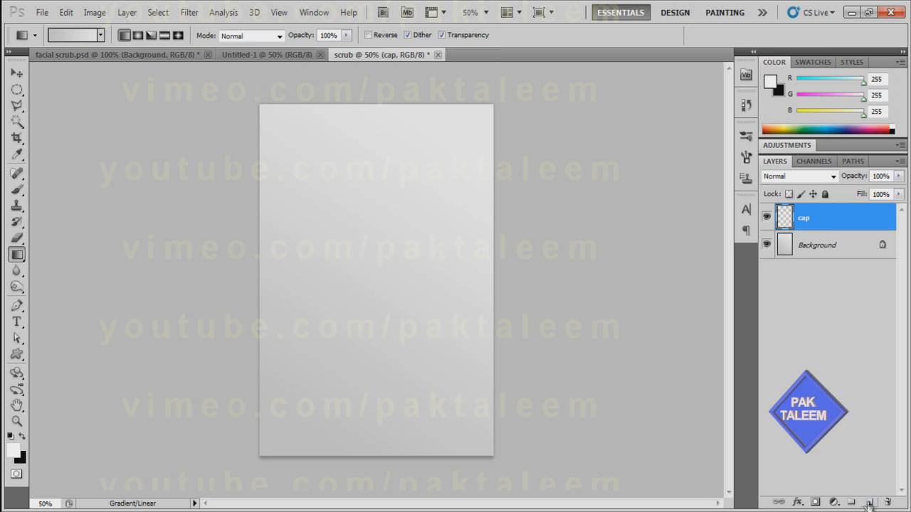
Add another layer named body above the cap layer, and make the cap layer active again.
click(869, 502)
double_click(815, 219)
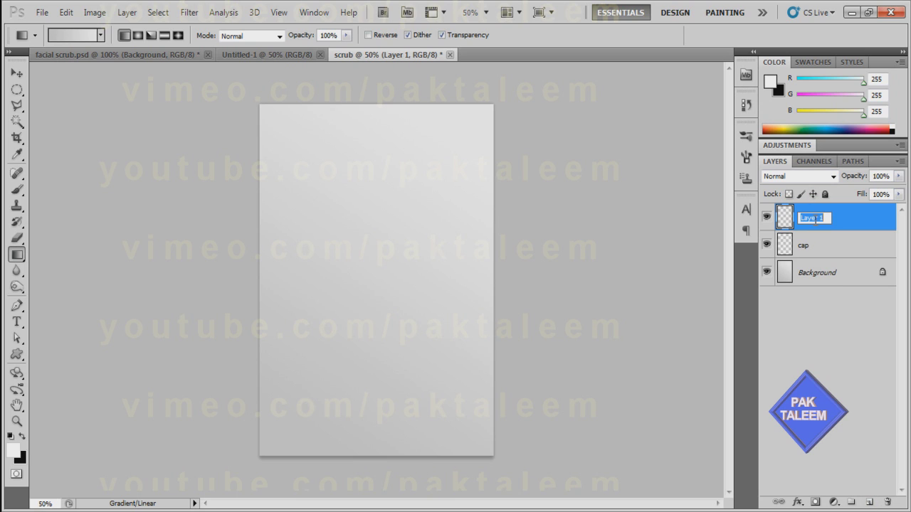
text(body)
click(787, 224)
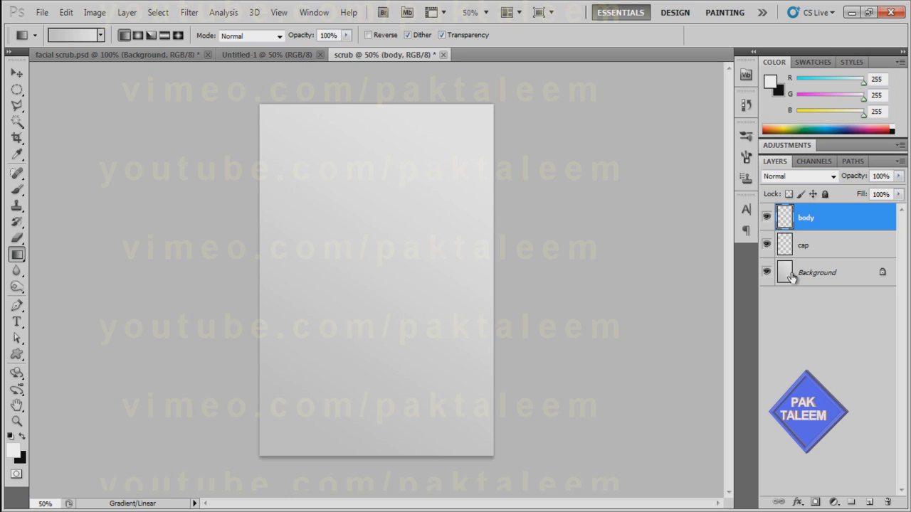
click(789, 249)
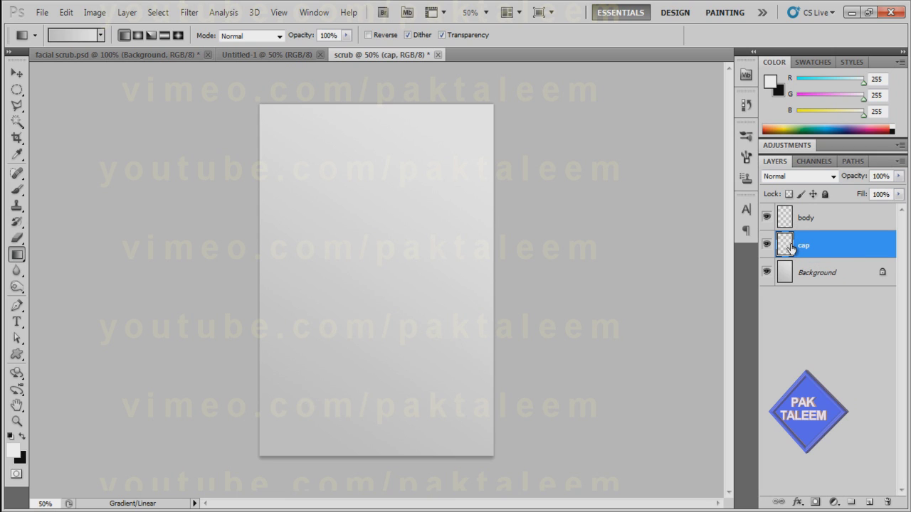
Draw a wide rounded rectangle path with a 15 px radius in the lower middle of the canvas for the cap.
key(v)
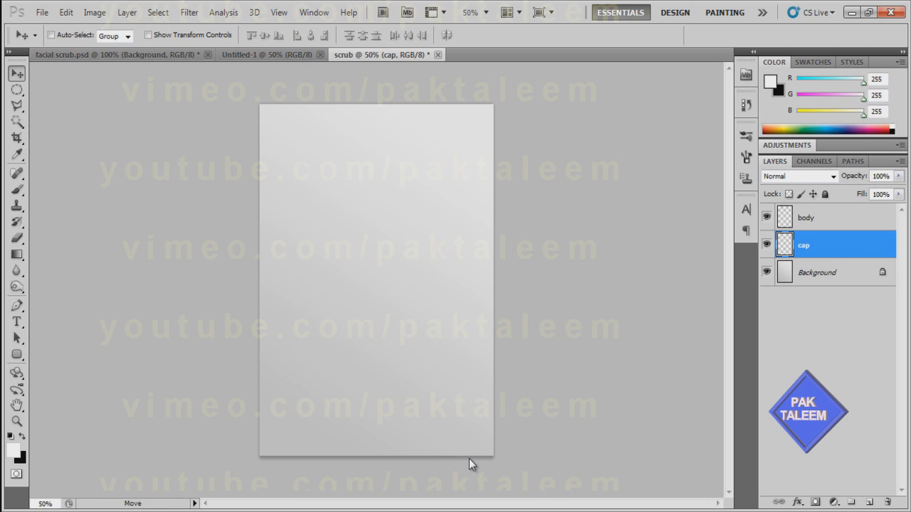
click(18, 357)
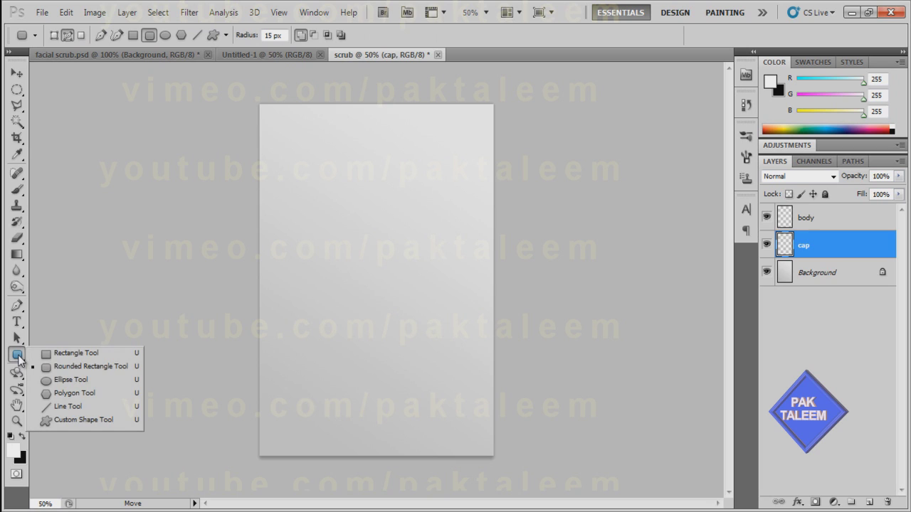
click(80, 369)
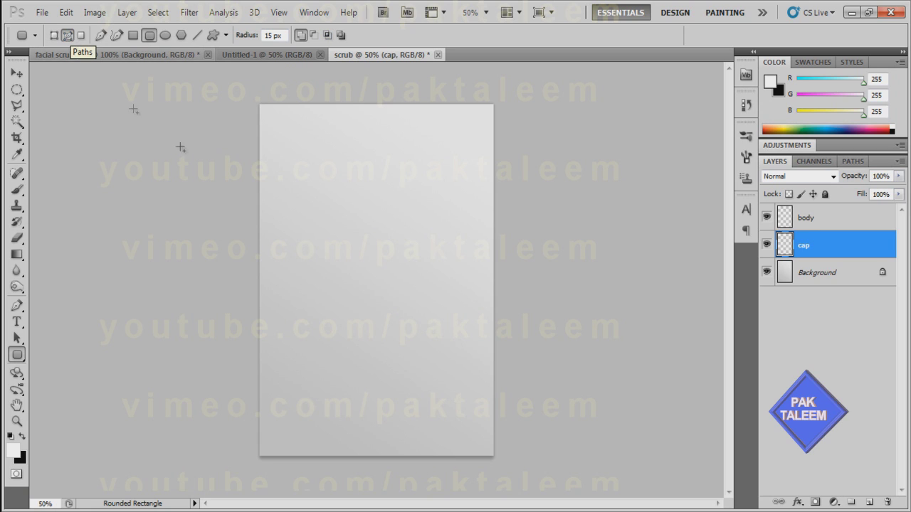
drag(317, 341, 420, 392)
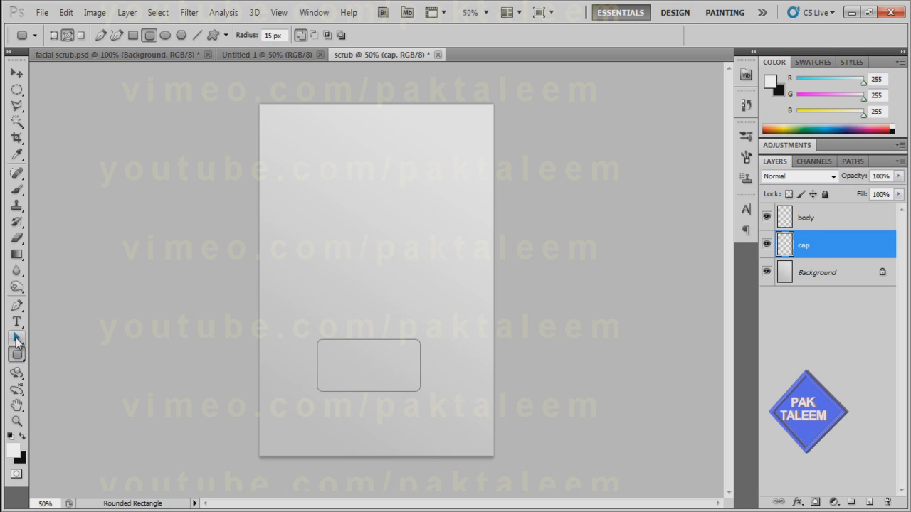
Duplicate the cap's rounded rectangle path and place the copy above the original.
click(17, 340)
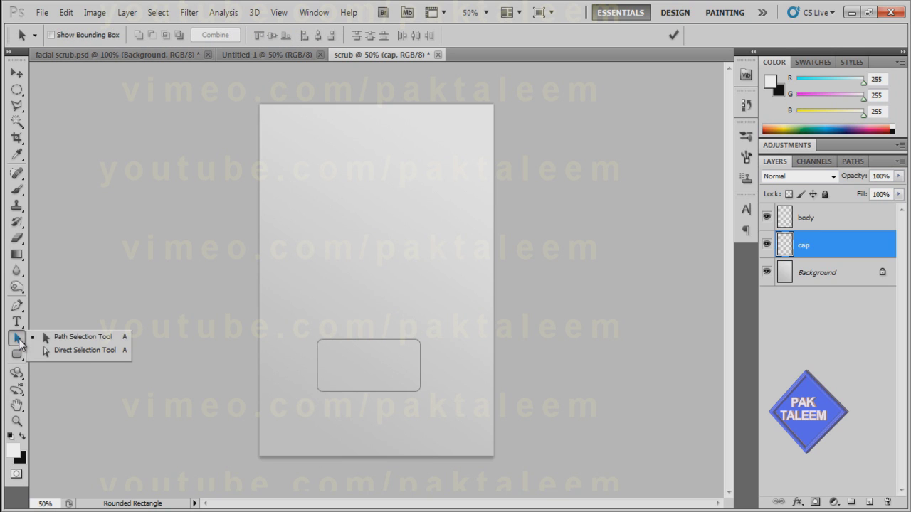
click(88, 344)
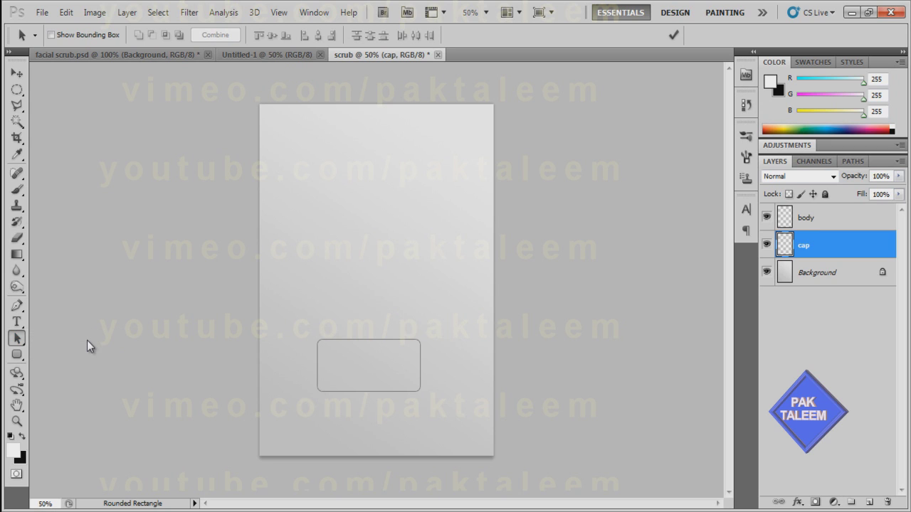
click(379, 341)
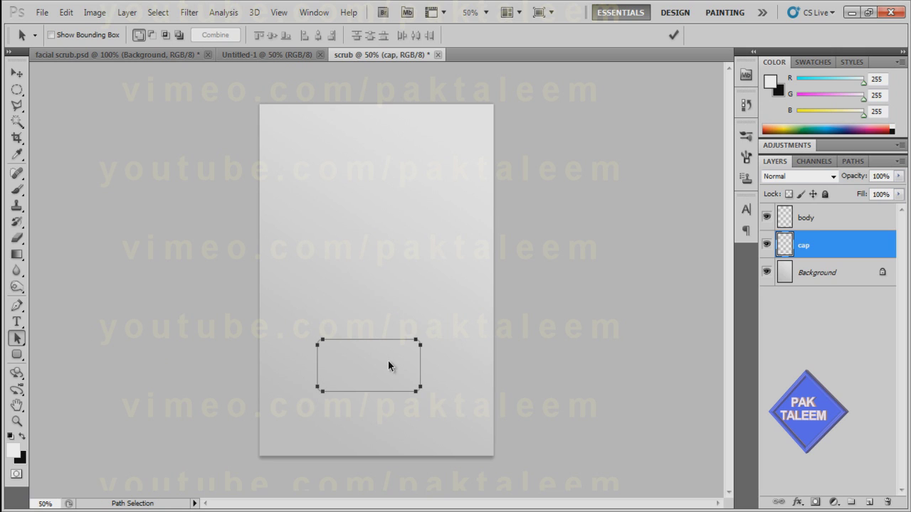
click(371, 297)
click(376, 358)
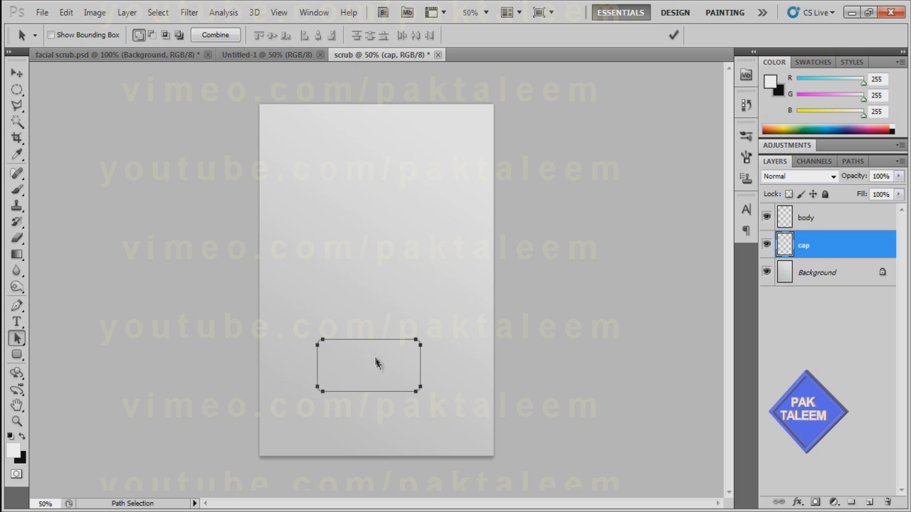
drag(375, 359, 374, 290)
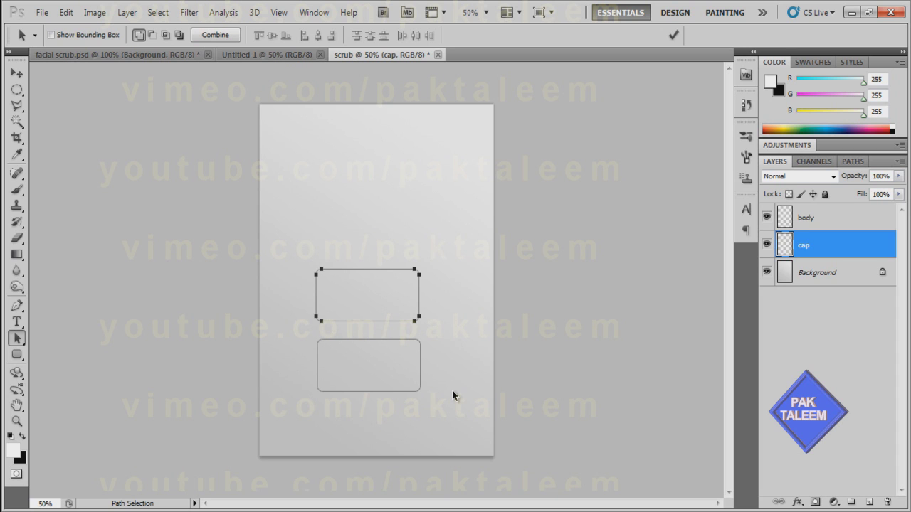
Align the copied path with the cap path so that its lower edge rests on the cap's upper edge.
key(ctrl+plus)
key(ctrl+plus)
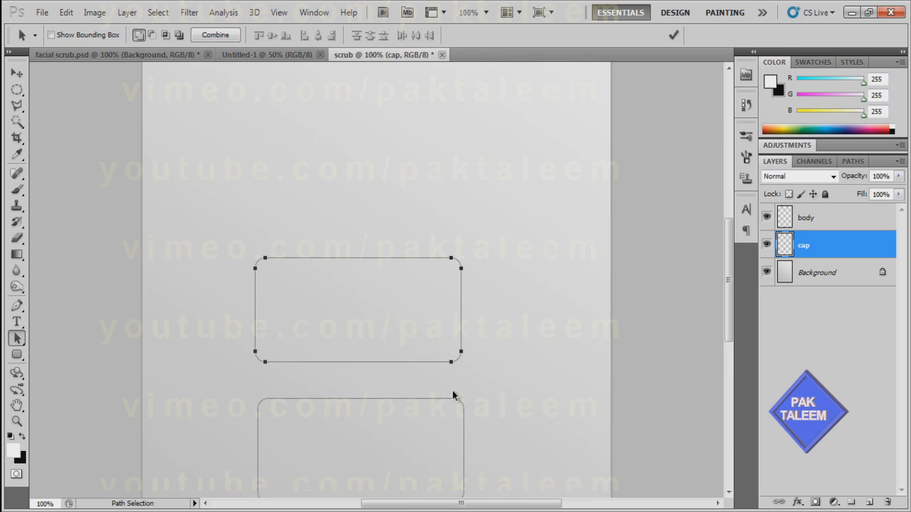
drag(412, 313, 409, 344)
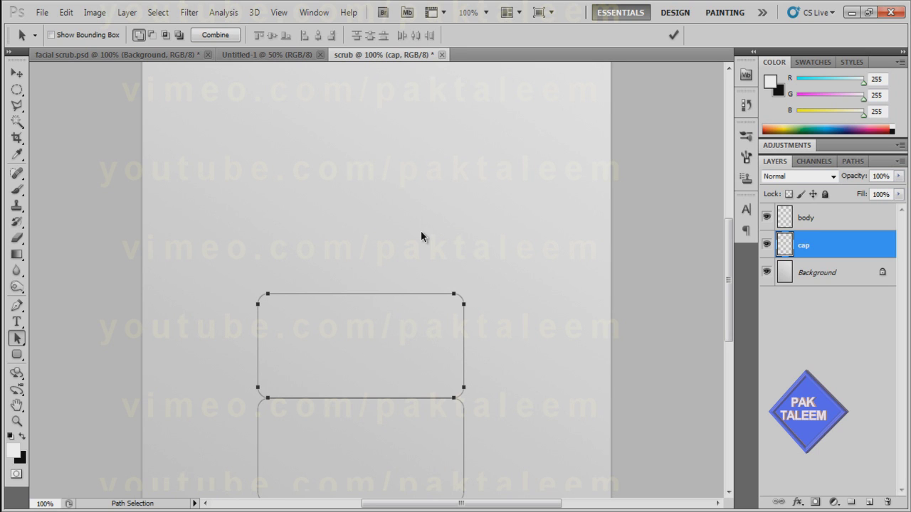
key(ctrl+minus)
key(ctrl+minus)
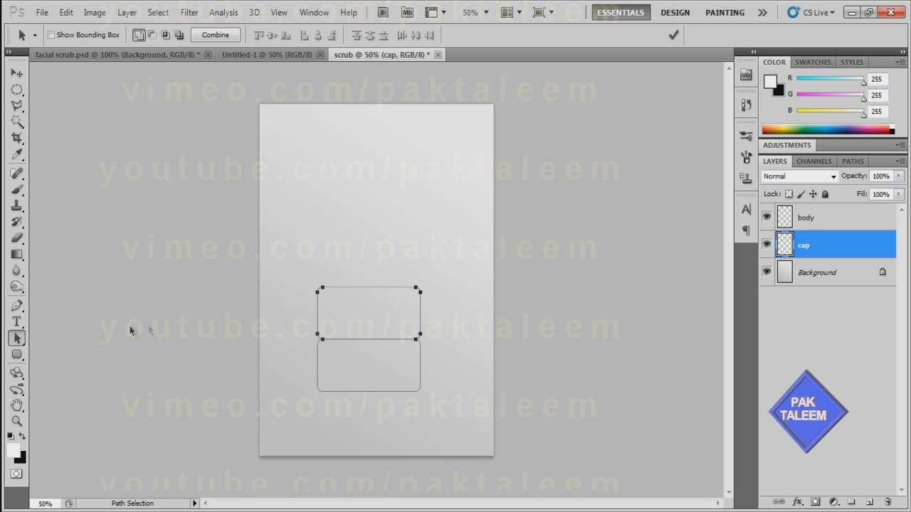
Delete the side anchor point at each of the two upper corners of the upper path.
click(16, 310)
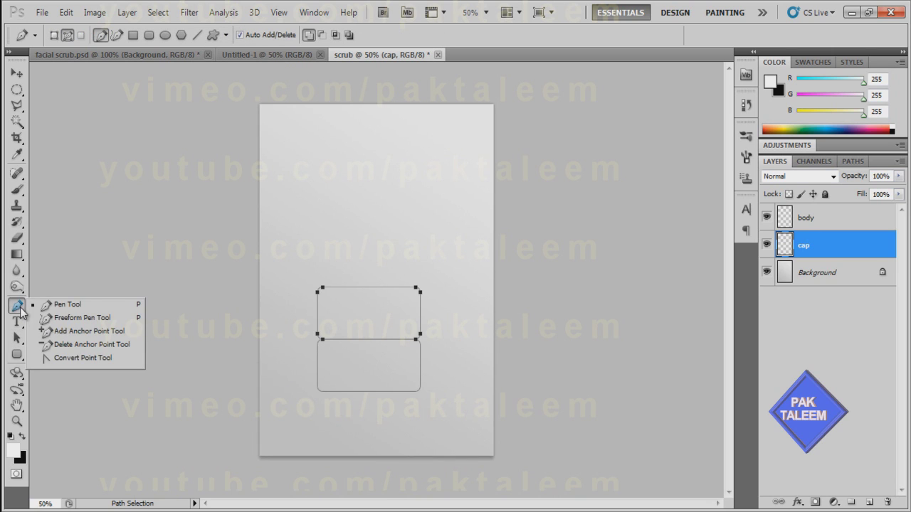
click(69, 348)
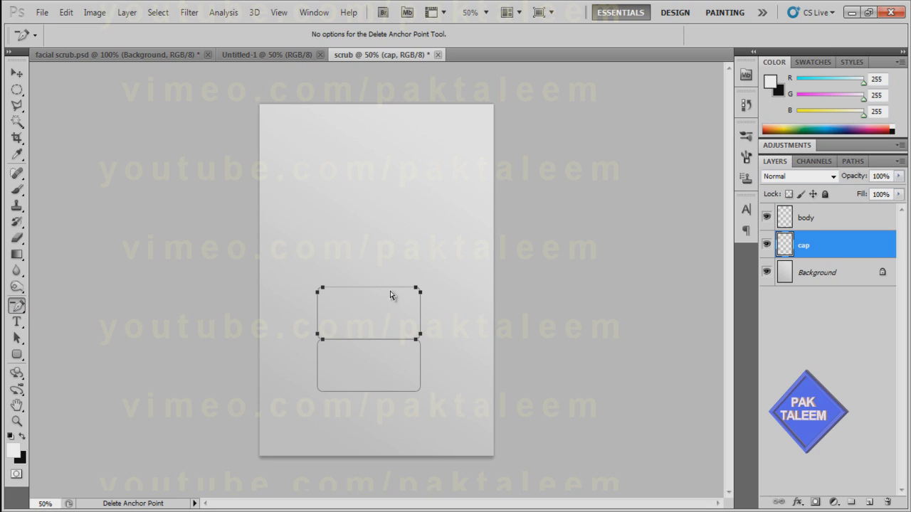
click(318, 293)
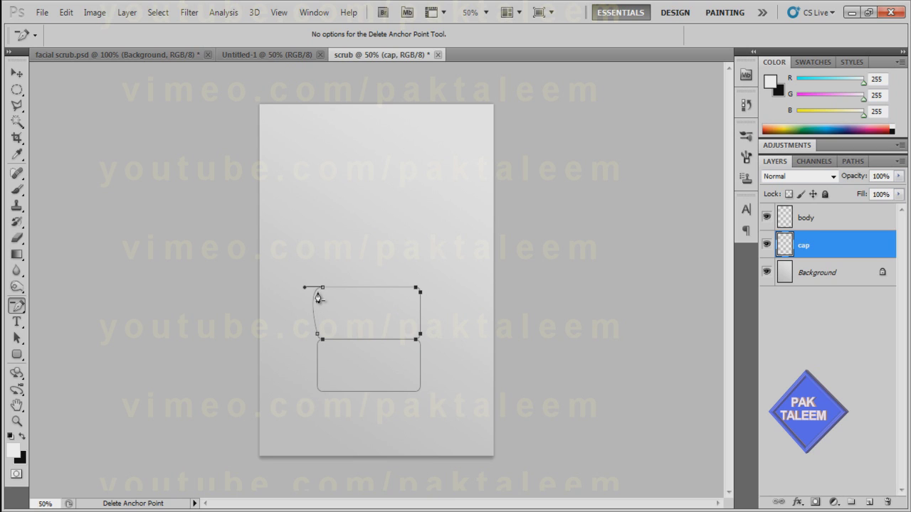
click(420, 293)
Stretch the upper path's top edge up to near the top of the canvas to form the tube body.
click(17, 338)
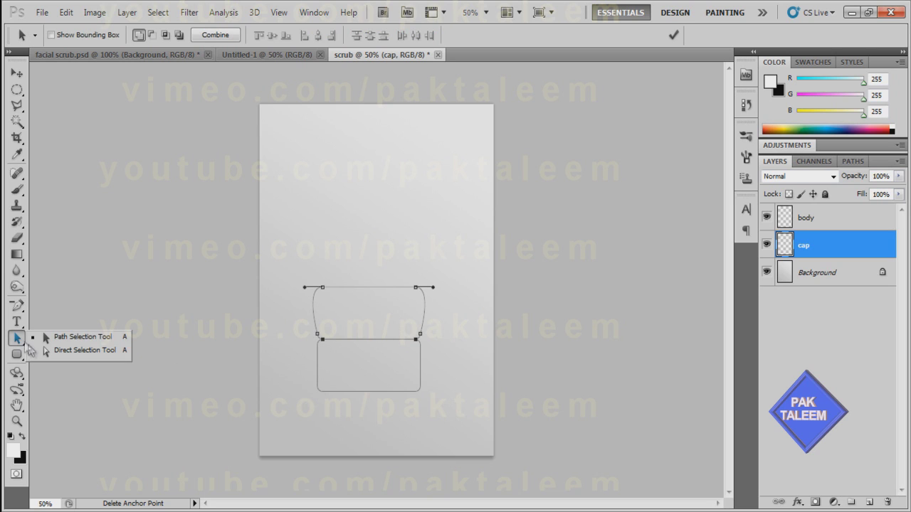
click(58, 351)
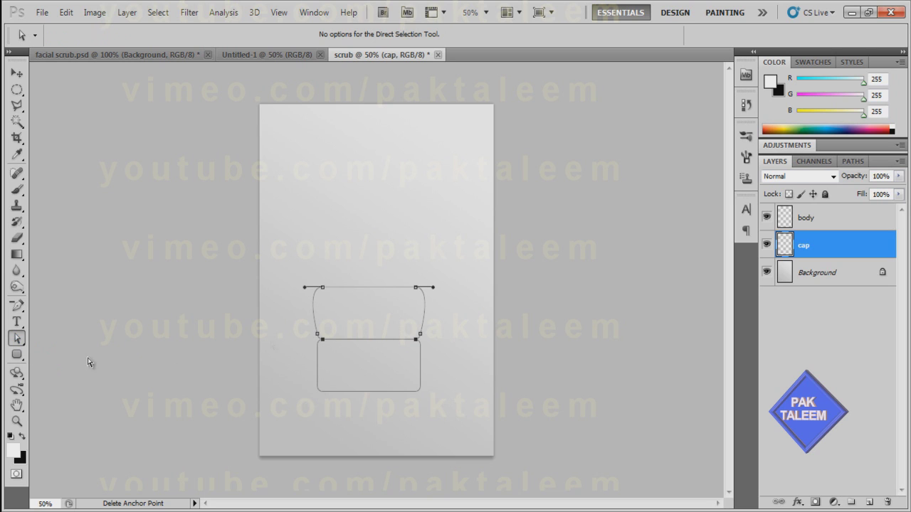
click(384, 291)
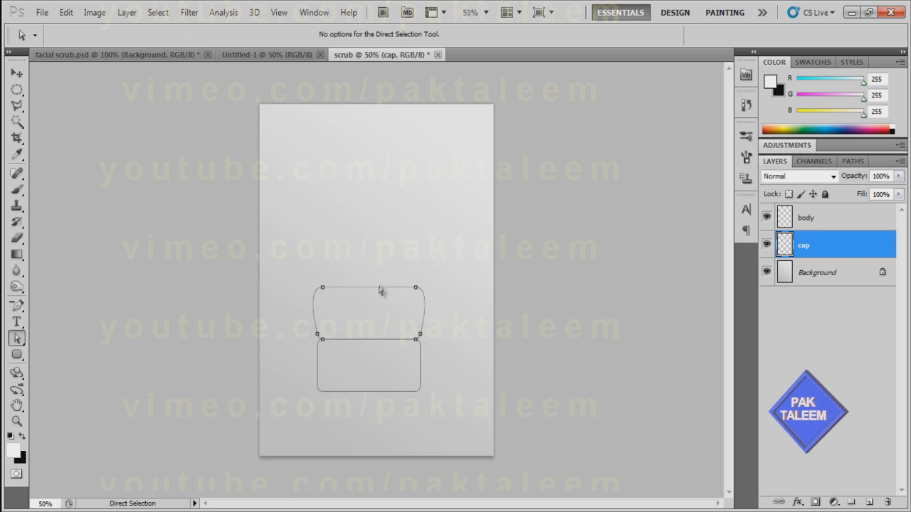
drag(378, 291, 387, 132)
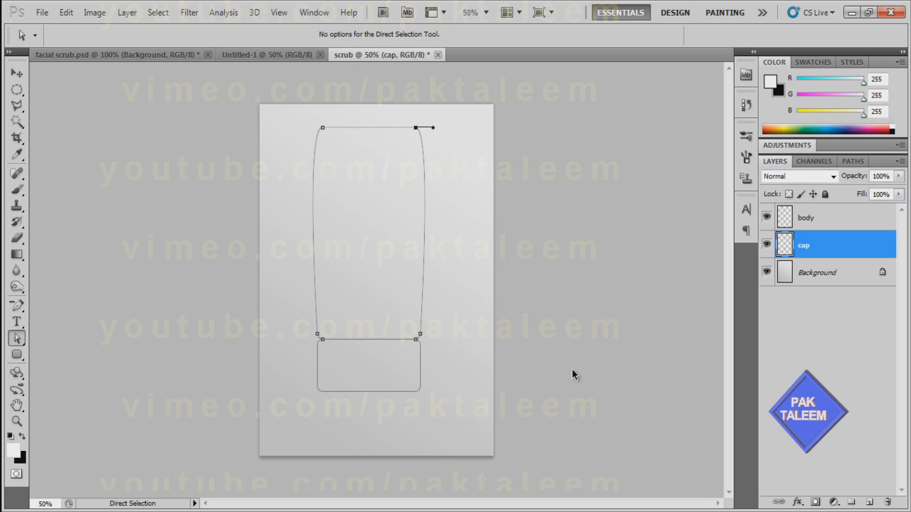
Straighten both sides of the tube body path by pointing the direction handles of its two top corner points downward.
key(ctrl+plus)
key(ctrl+plus)
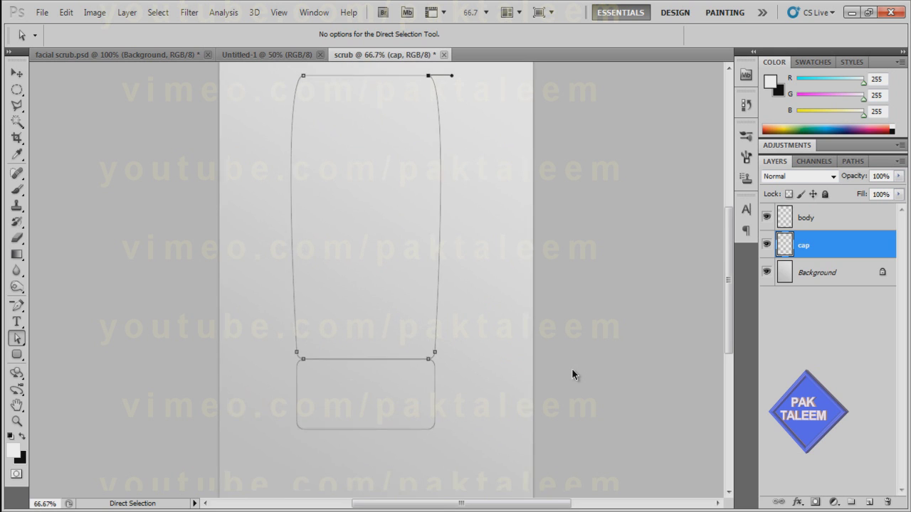
drag(372, 138, 367, 356)
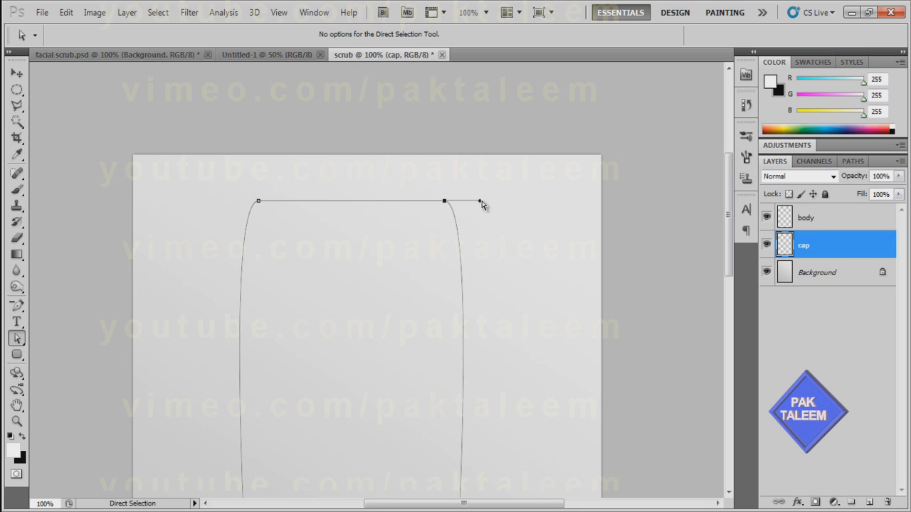
drag(479, 201, 447, 292)
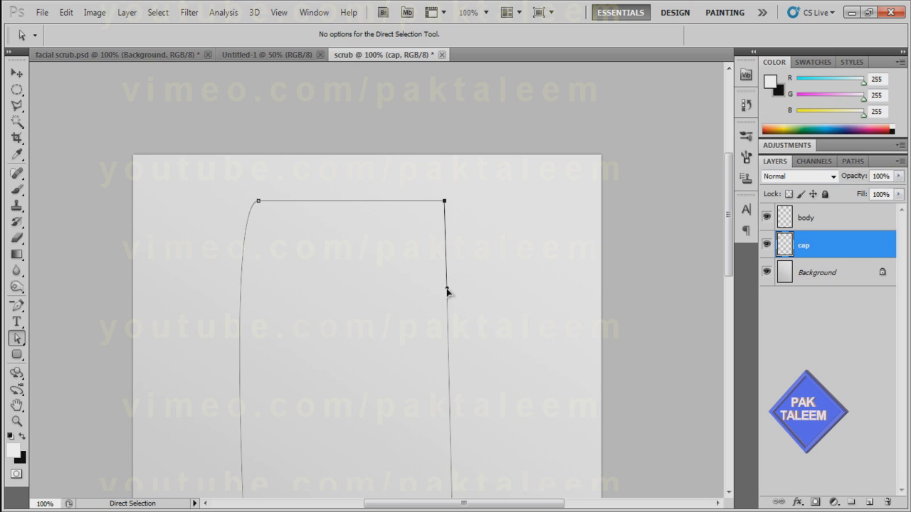
click(258, 202)
drag(223, 203, 258, 260)
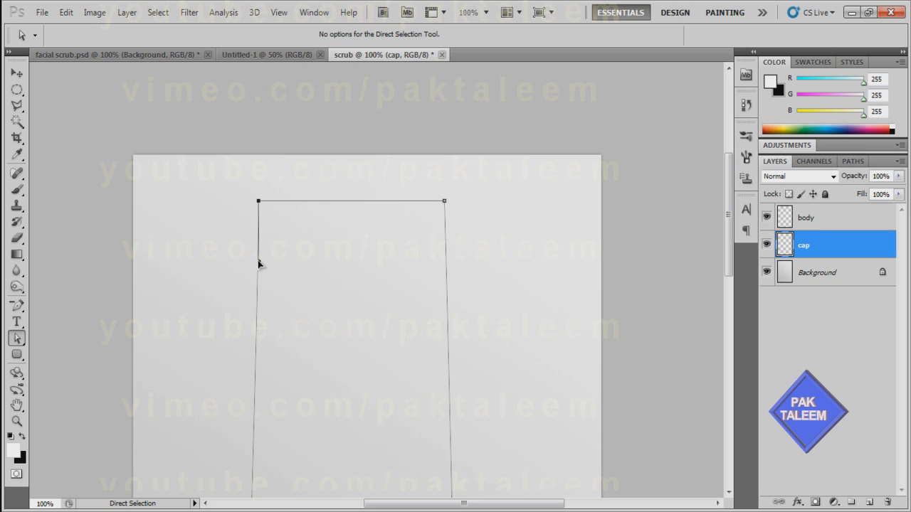
drag(258, 263, 259, 261)
Nudge the tube body path's top-right anchor point outward to the right in three large increments.
drag(730, 212, 731, 261)
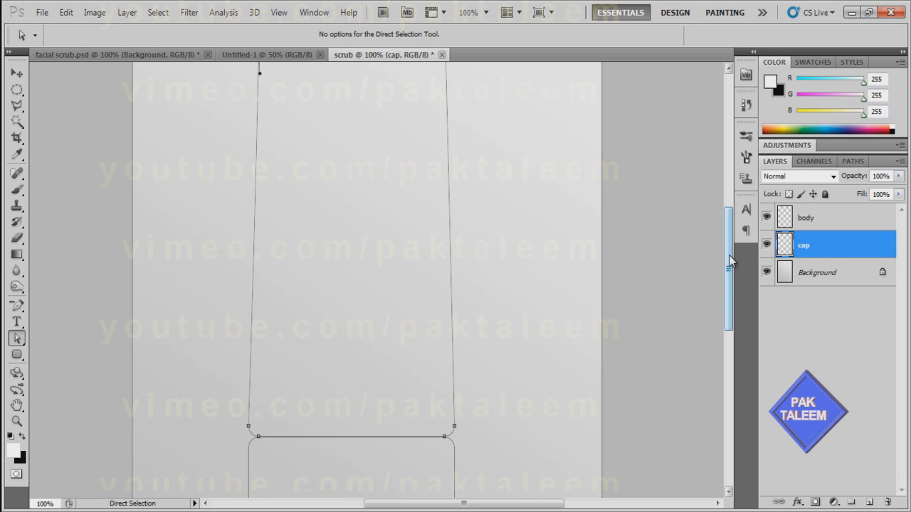
drag(731, 262, 732, 238)
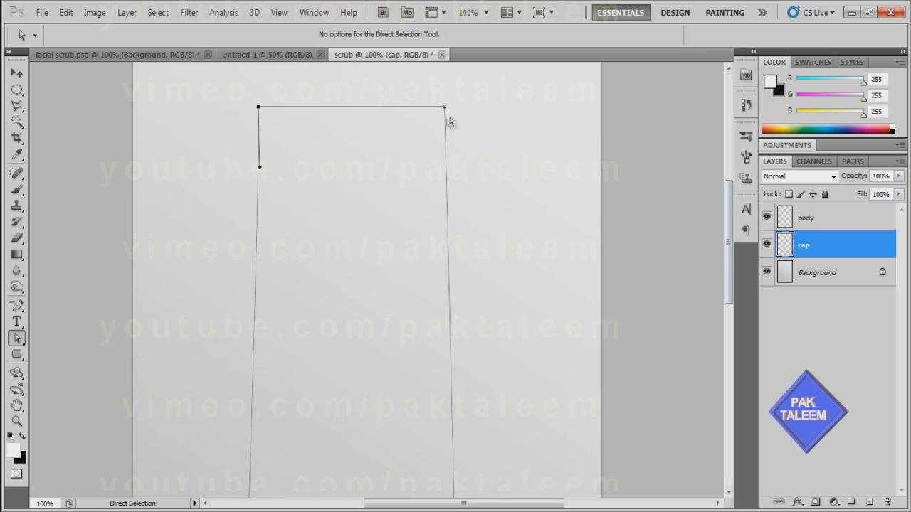
click(444, 107)
key(shift+Right)
key(shift+Right)
key(shift+Right)
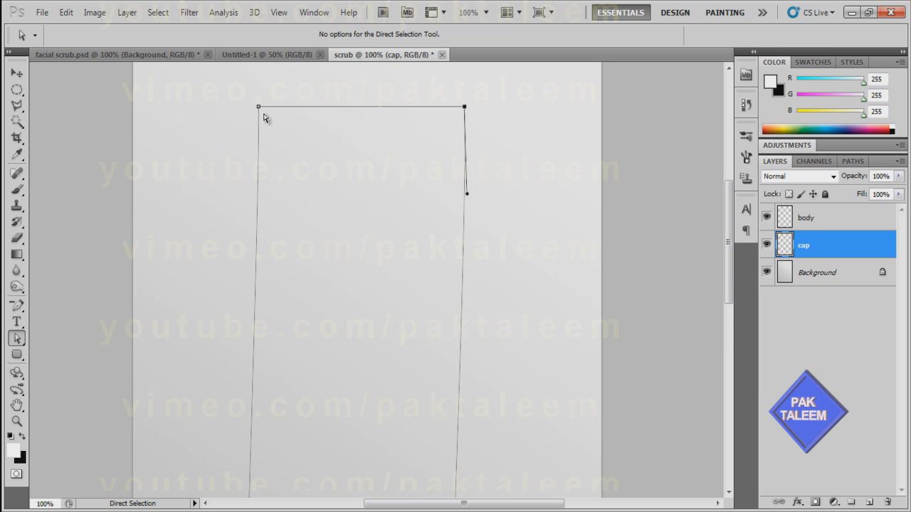
Nudge the body path's top-left anchor point outward by three large increments to match the opposite side, and check the whole outline.
click(259, 108)
key(shift+Left)
key(shift+Left)
key(shift+Left)
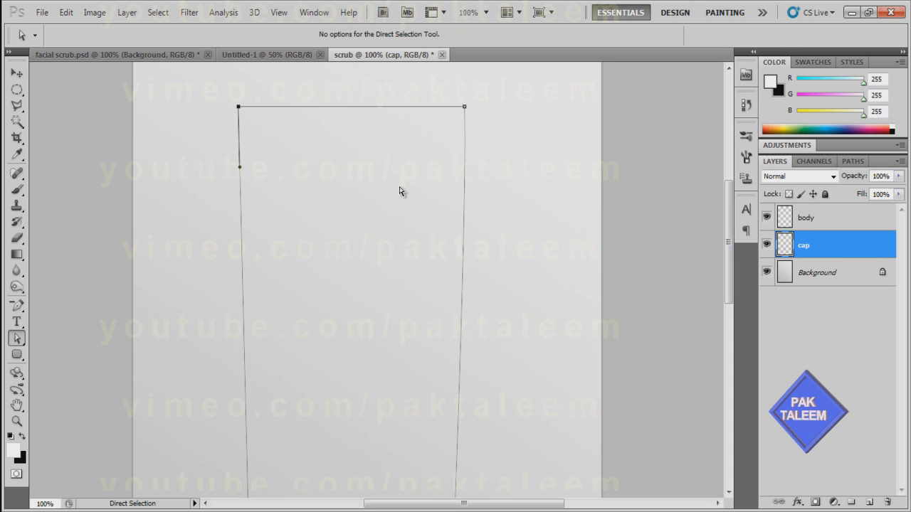
key(ctrl+minus)
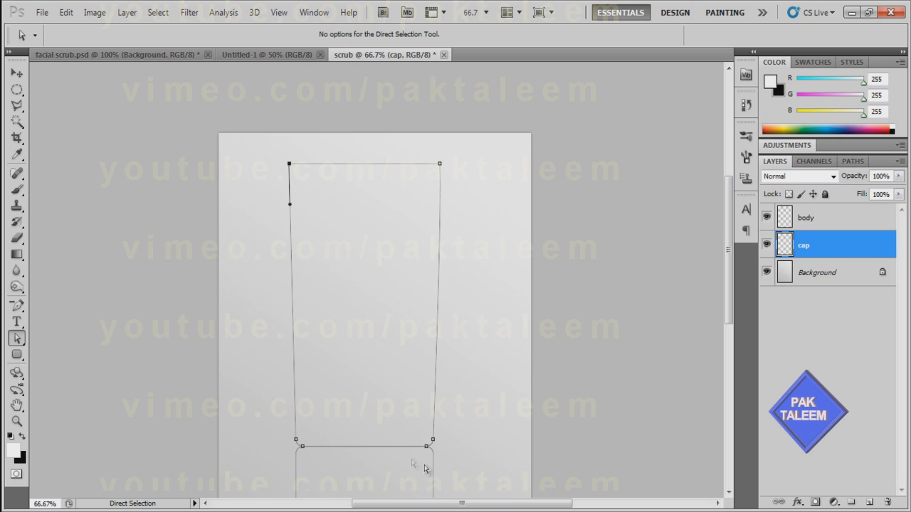
mouse_move(733, 250)
mouse_down()
mouse_move(735, 278)
mouse_move(735, 268)
mouse_up()
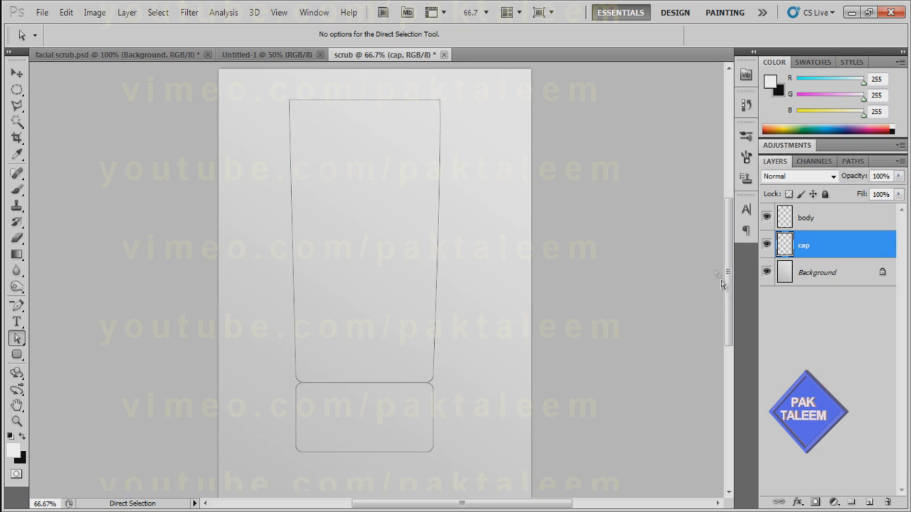
scroll(722, 288, up, 1)
scroll(722, 289, down, 1)
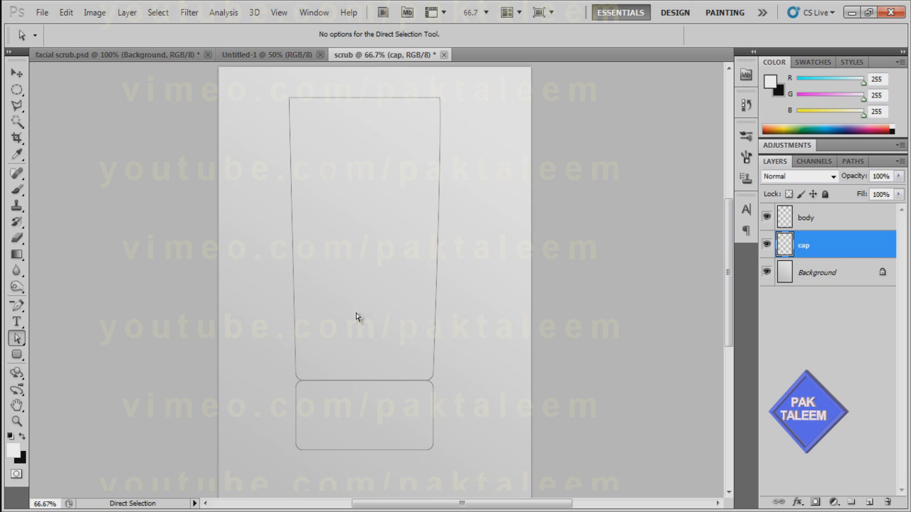
Turn the cap path into an anti-aliased selection with 0 px feather, fill it with the foreground colour on the cap layer, and deselect.
click(434, 422)
right_click(433, 422)
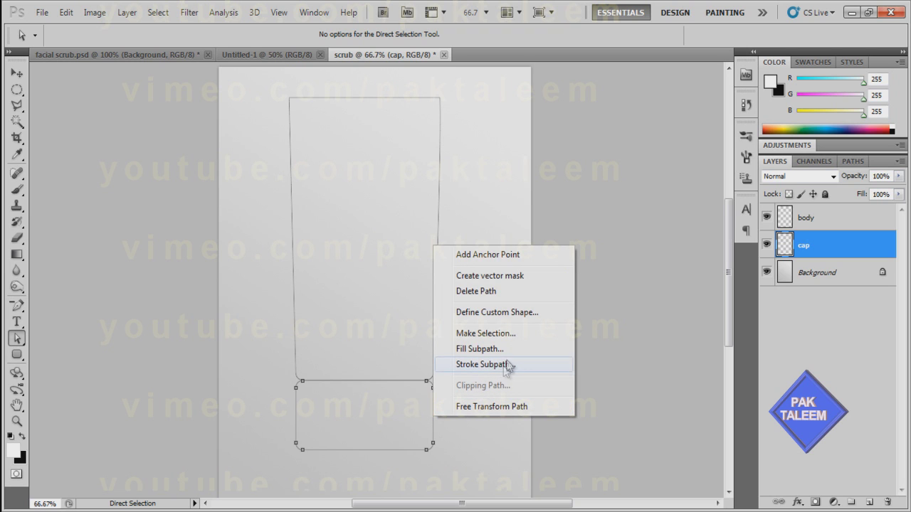
click(520, 335)
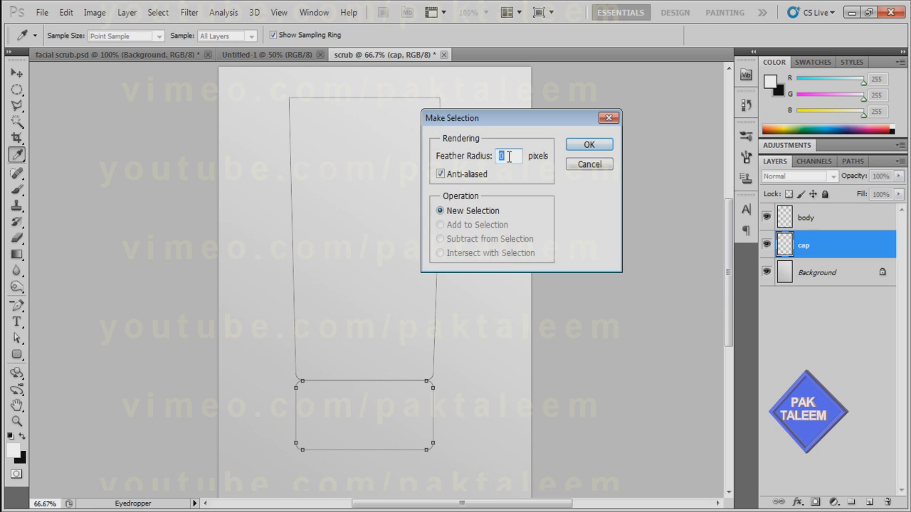
click(590, 145)
key(a)
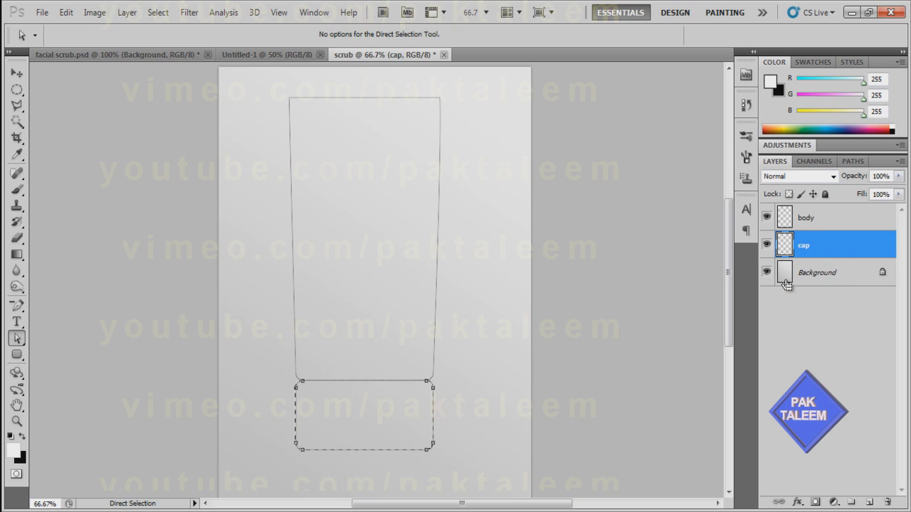
key(alt+BackSpace)
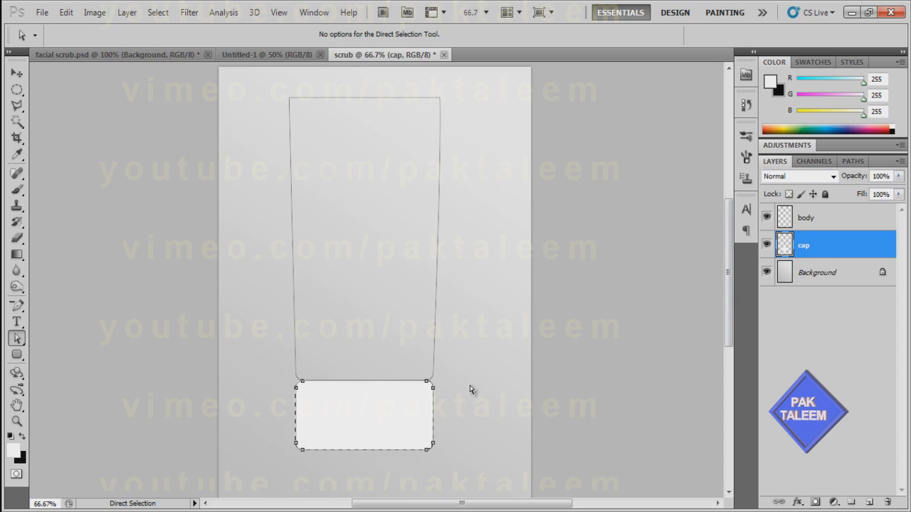
key(ctrl+d)
Turn the tube body path into an anti-aliased selection with 0 px feather, fill it with the foreground colour on the body layer, and deselect.
click(437, 268)
right_click(437, 269)
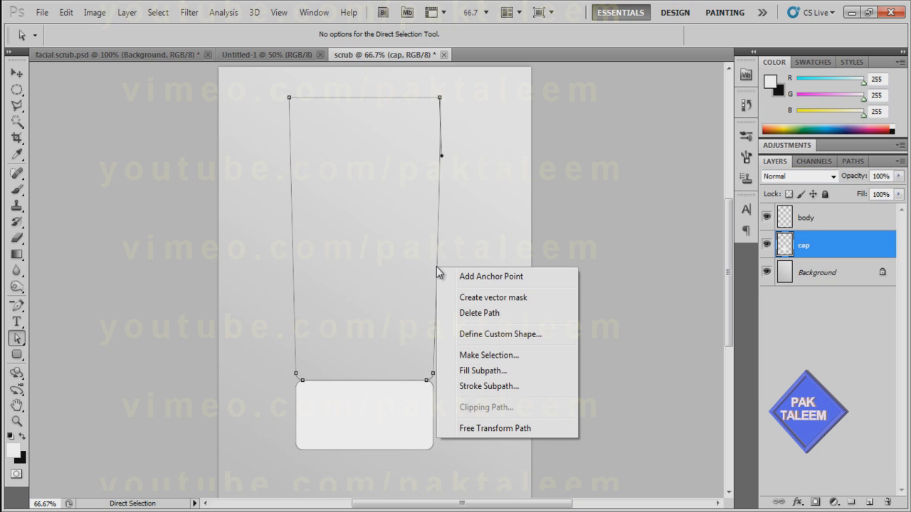
click(479, 354)
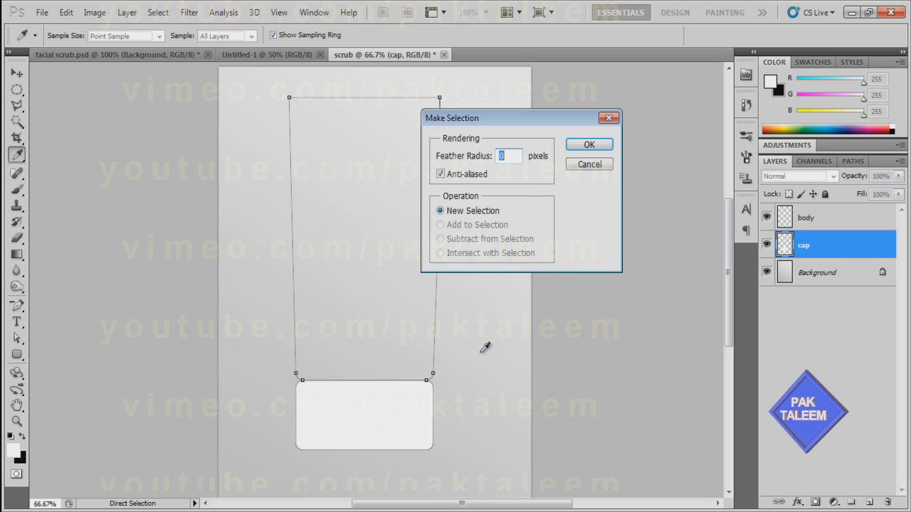
click(580, 153)
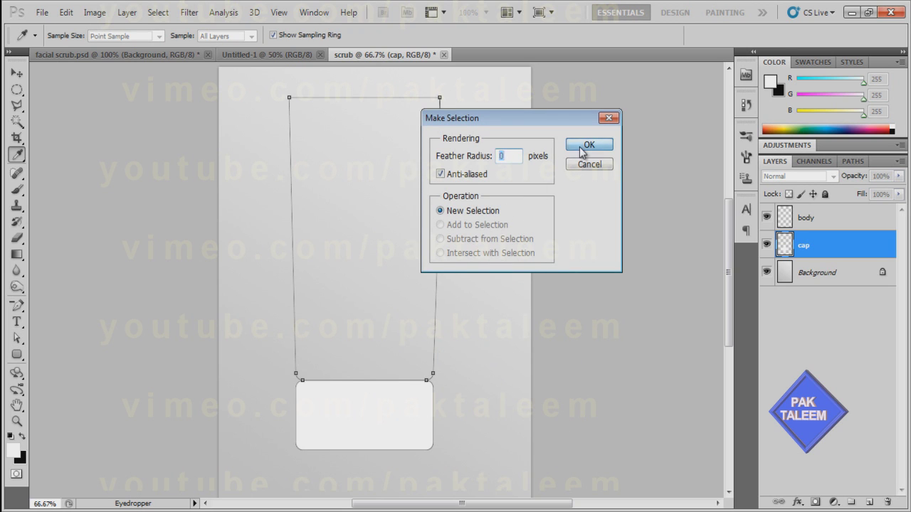
click(794, 217)
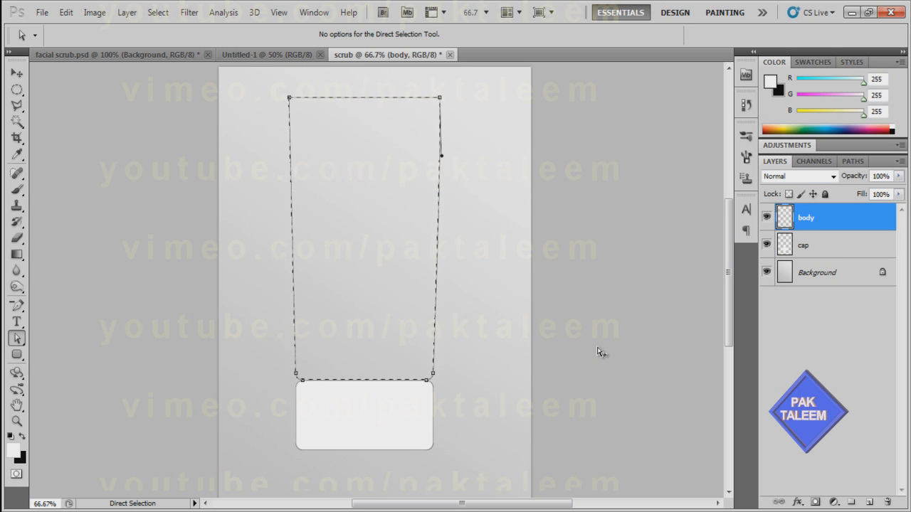
key(alt+BackSpace)
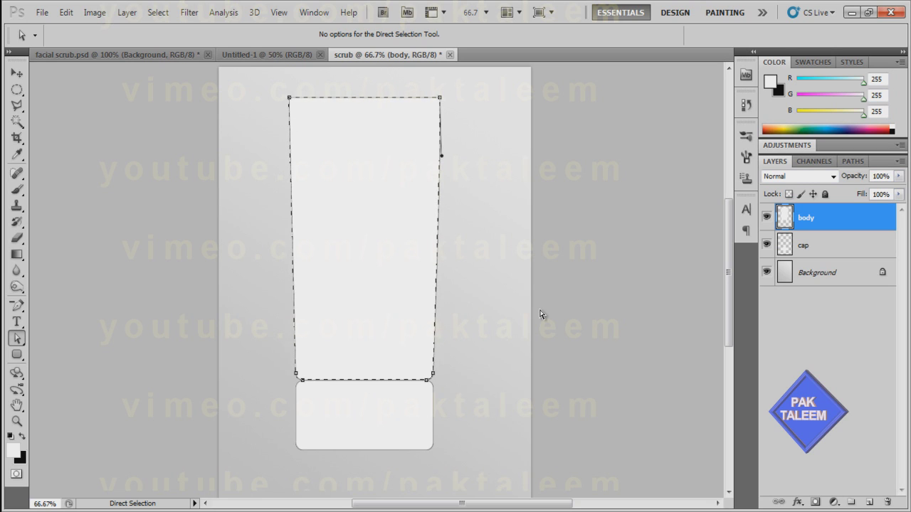
key(ctrl+d)
Hide the path outlines by deselecting the work path, and return to the layers with no layer selected.
click(853, 162)
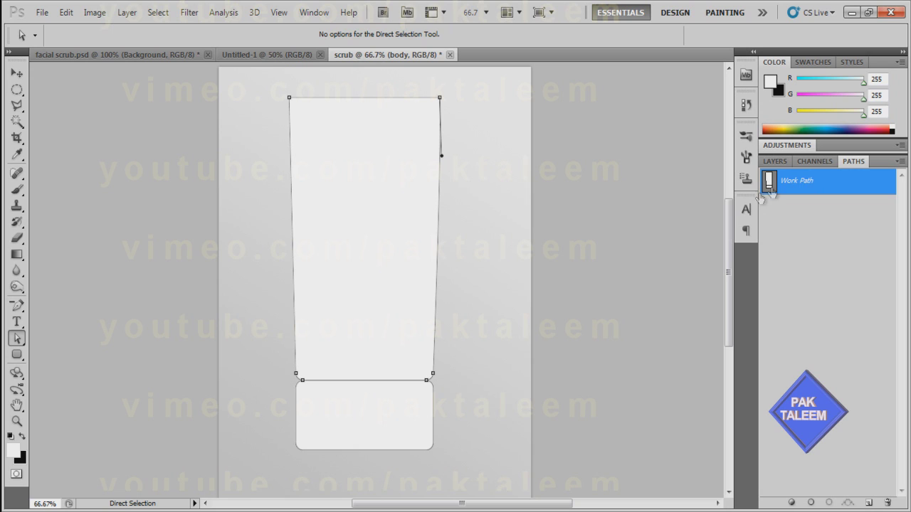
click(797, 220)
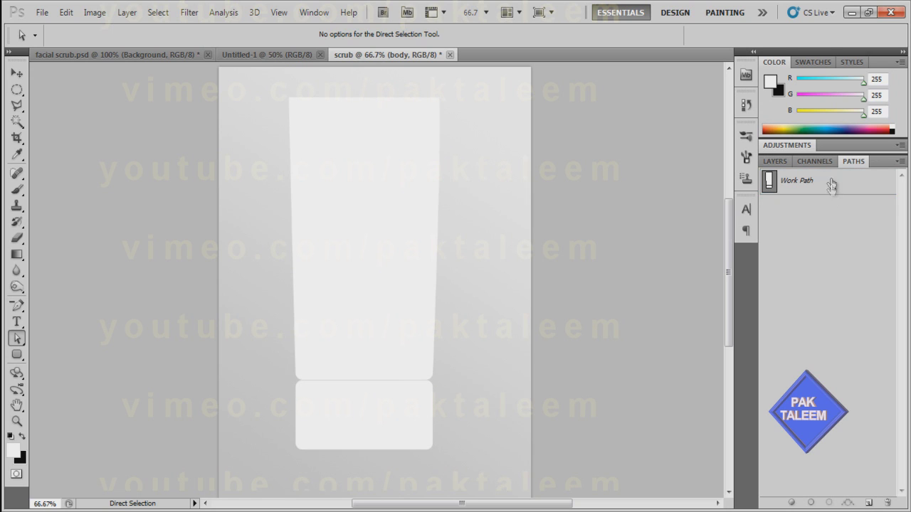
click(769, 161)
click(803, 323)
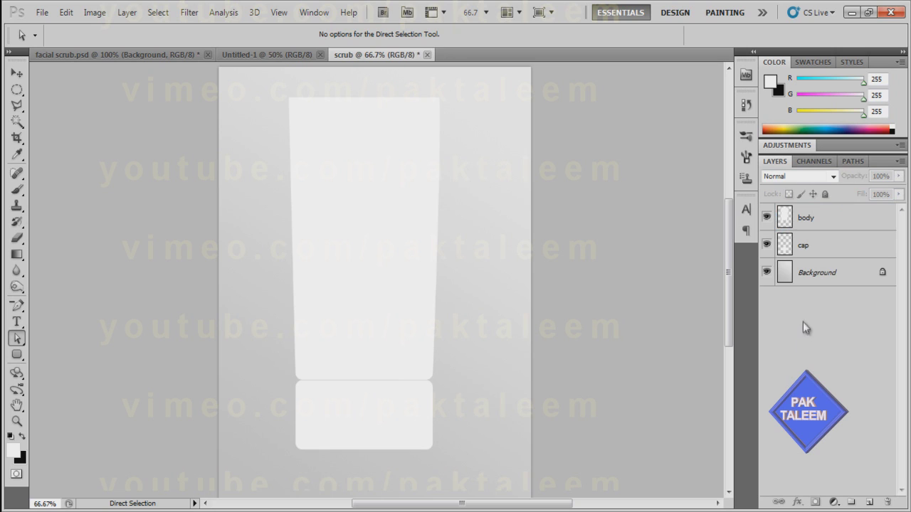
Load the cap layer's shape as a selection and open the Gradient tool's current gradient for editing.
click(787, 249)
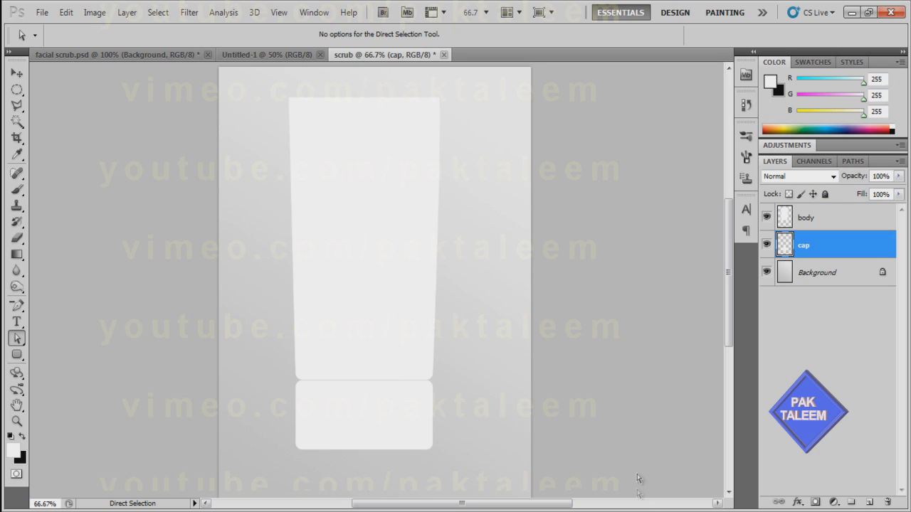
ctrl+click(786, 246)
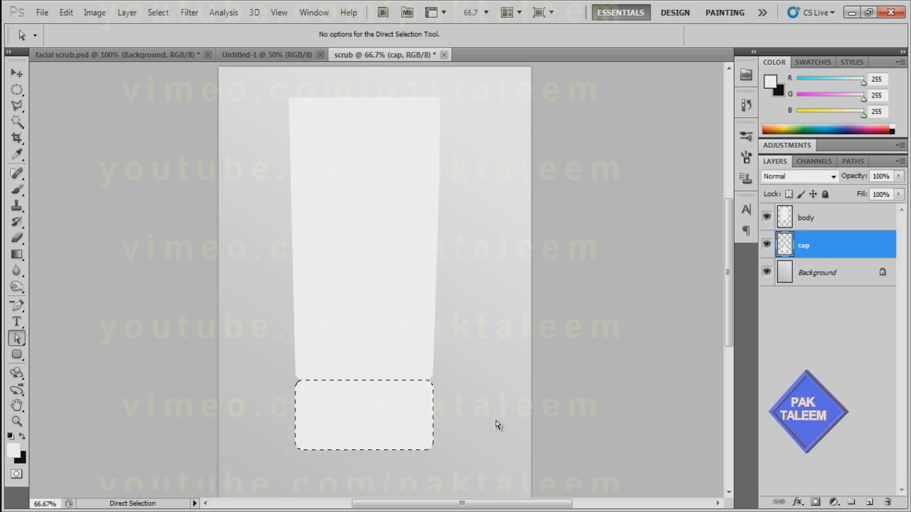
click(17, 255)
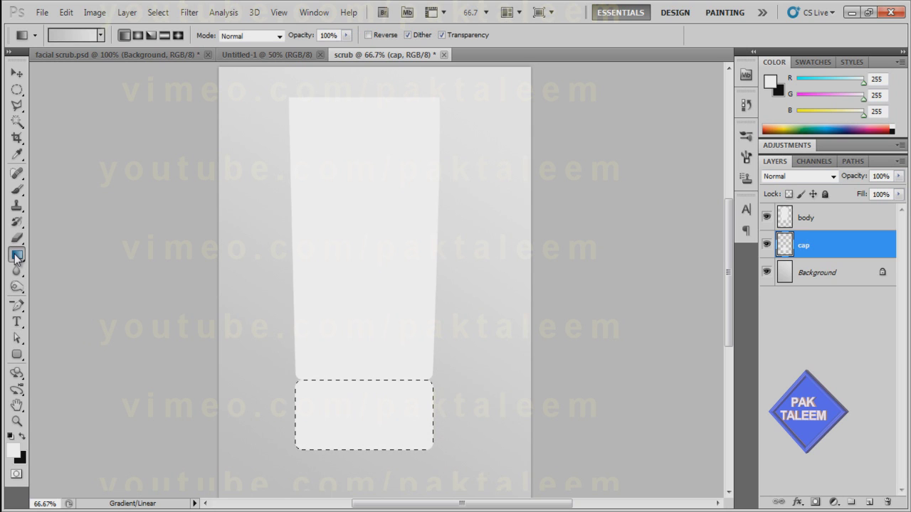
click(65, 36)
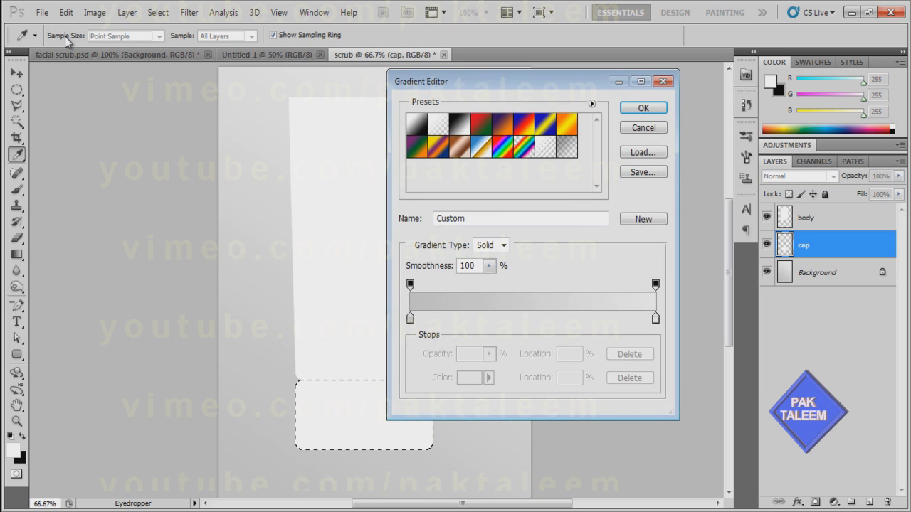
Set the gradient's starting colour stop at 0% to the light peach fddeba.
double_click(409, 320)
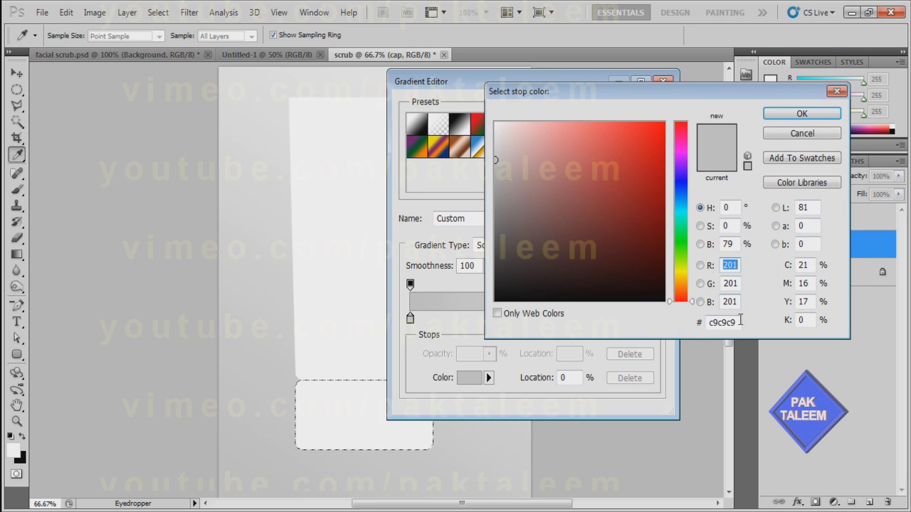
drag(737, 323, 699, 326)
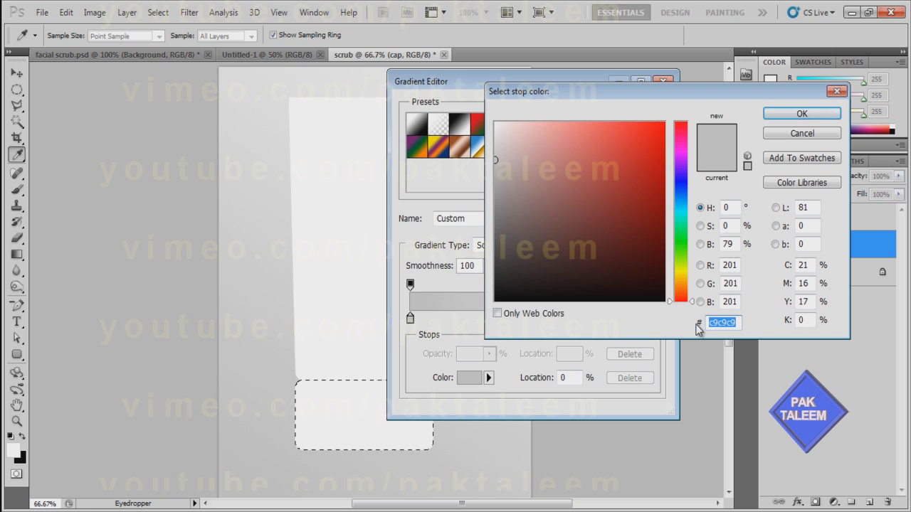
text(fddeba)
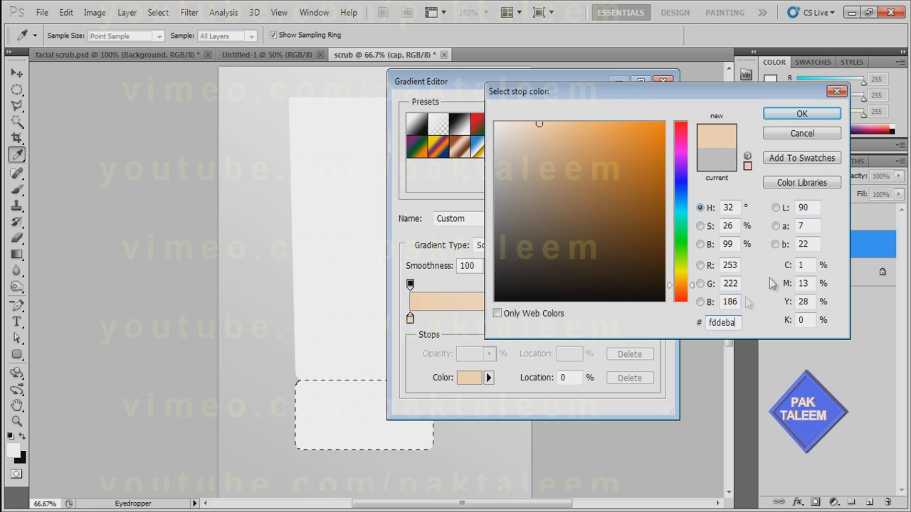
click(809, 116)
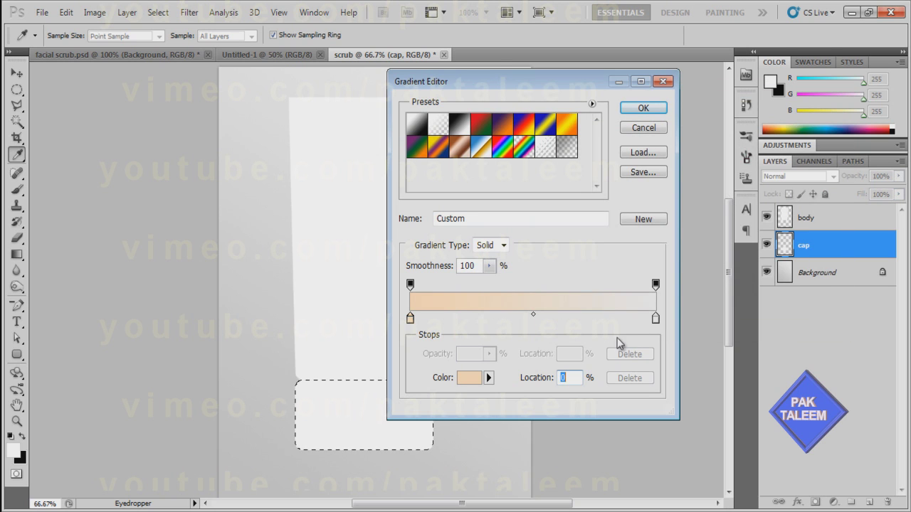
Add a gradient colour stop at 13% and set its colour to orange ed7509.
click(442, 318)
double_click(442, 318)
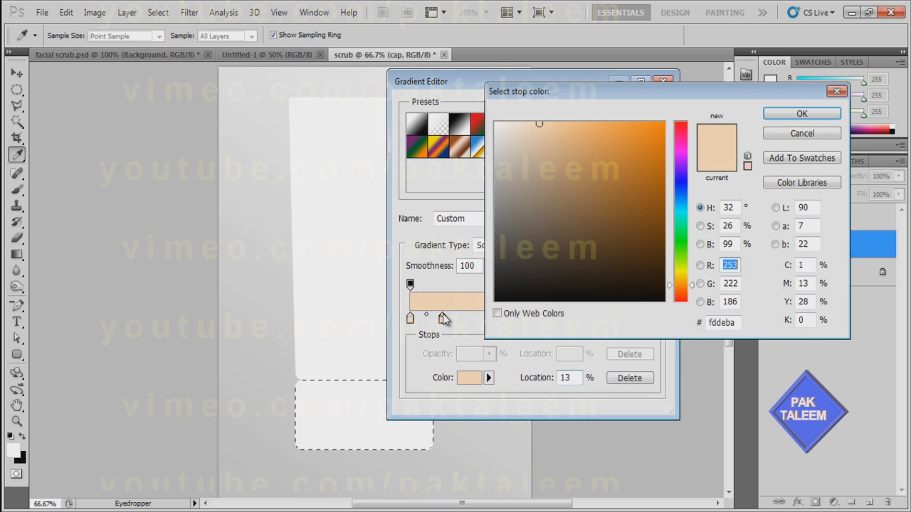
double_click(715, 325)
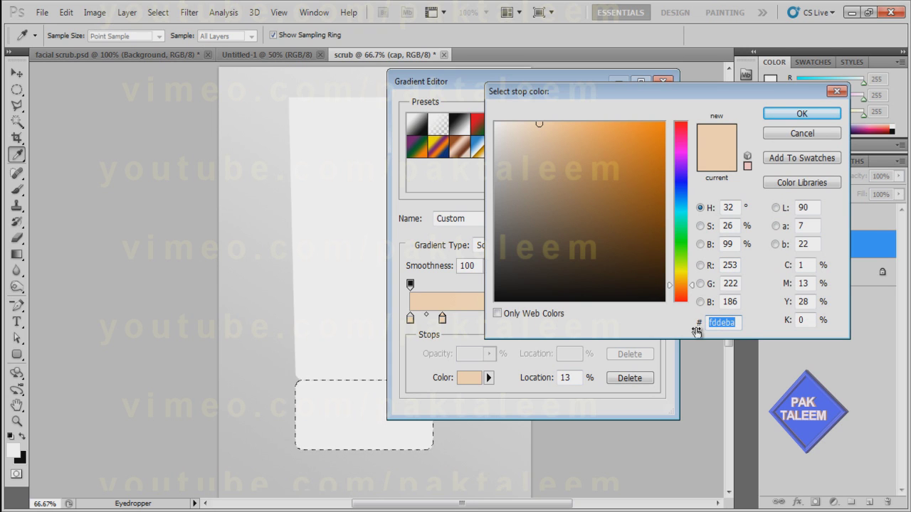
text(ed7509)
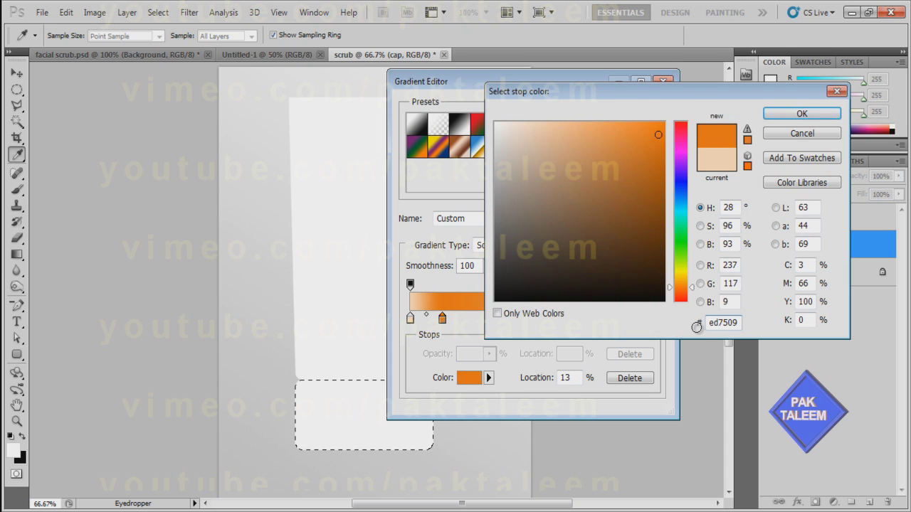
click(802, 114)
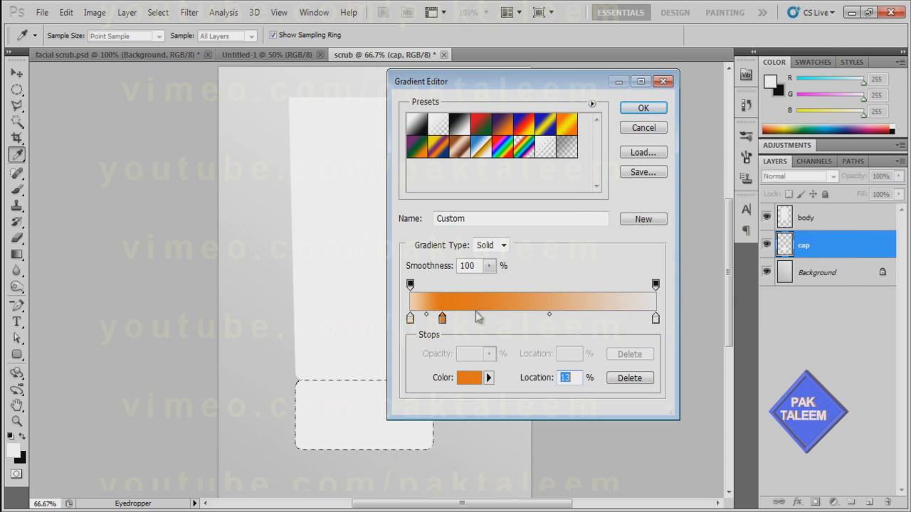
Add a gradient colour stop at 26% and set its colour to light orange f7a142.
click(475, 318)
double_click(474, 318)
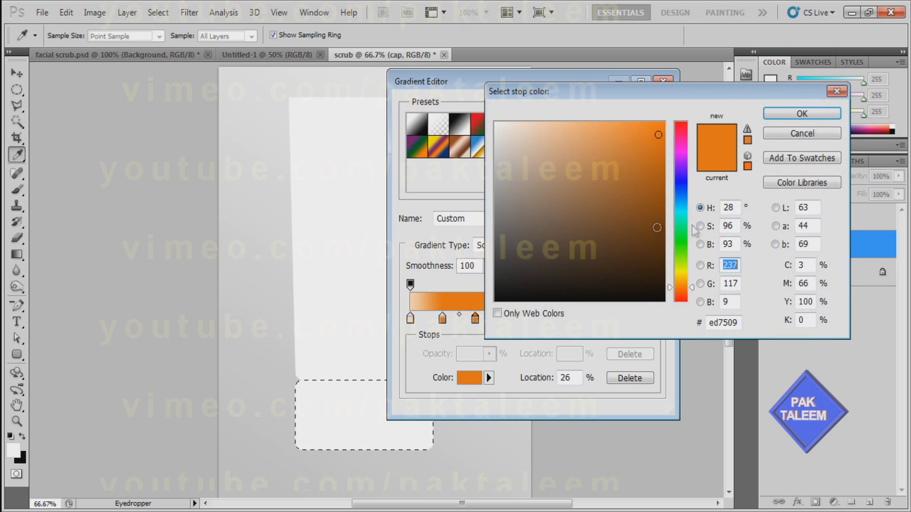
drag(740, 322, 685, 322)
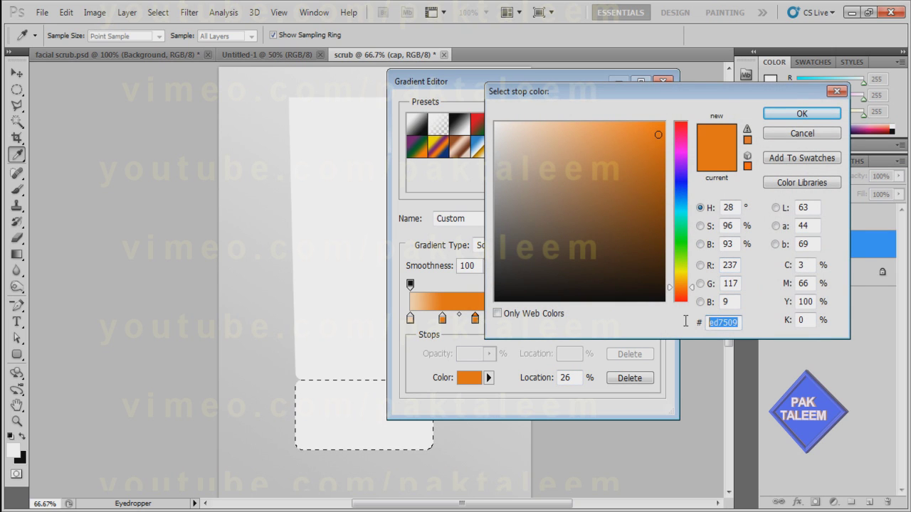
text(f)
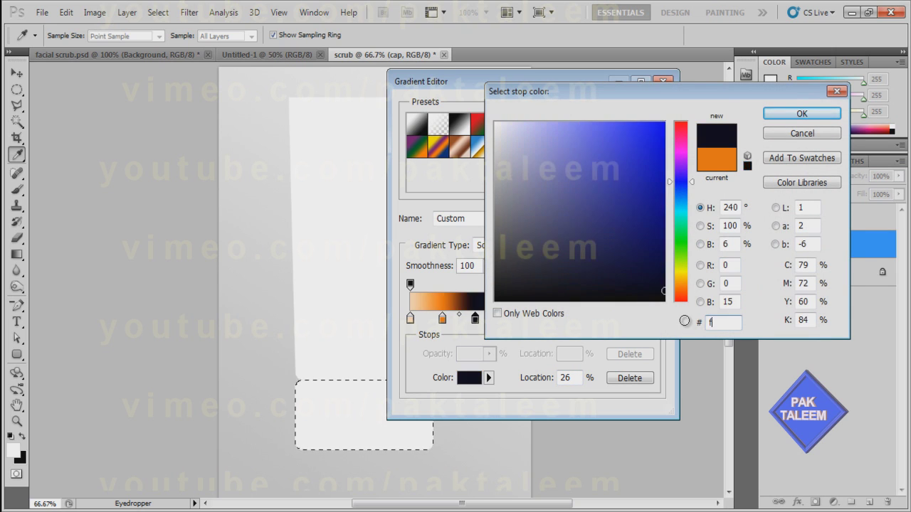
text(7)
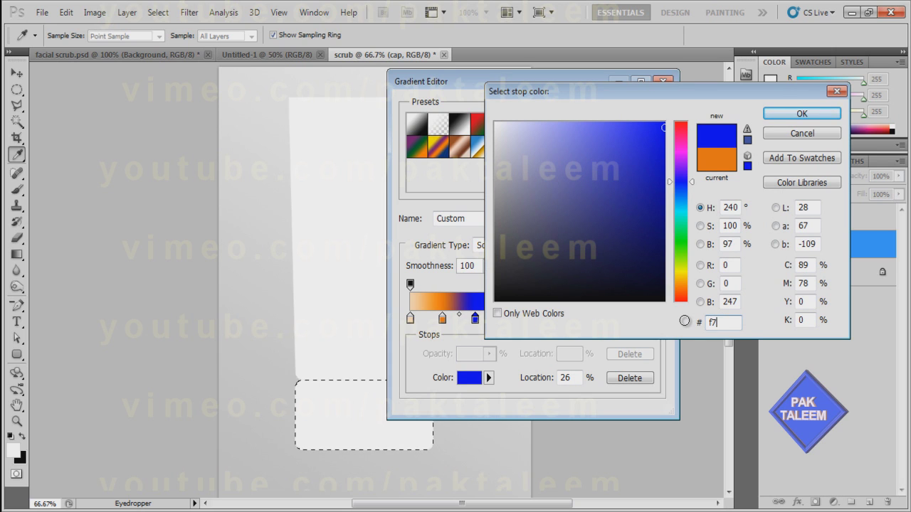
text(9142)
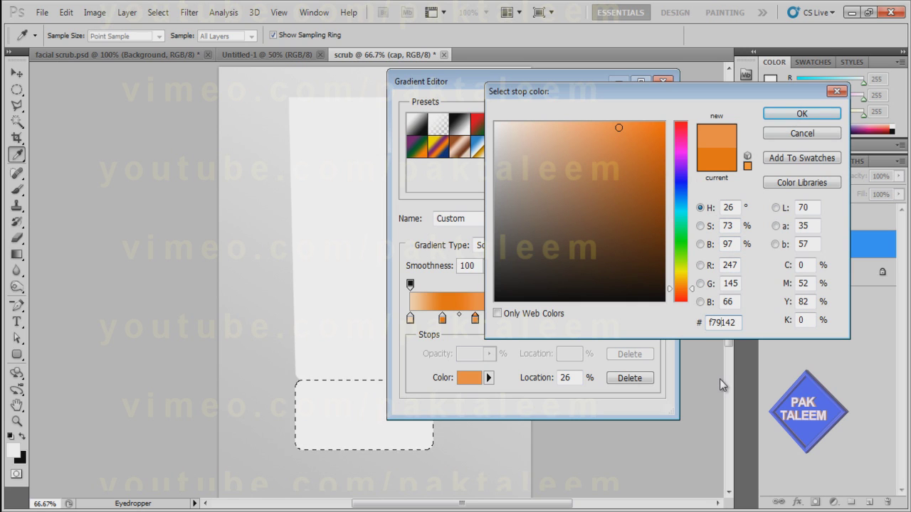
key(BackSpace)
text(a)
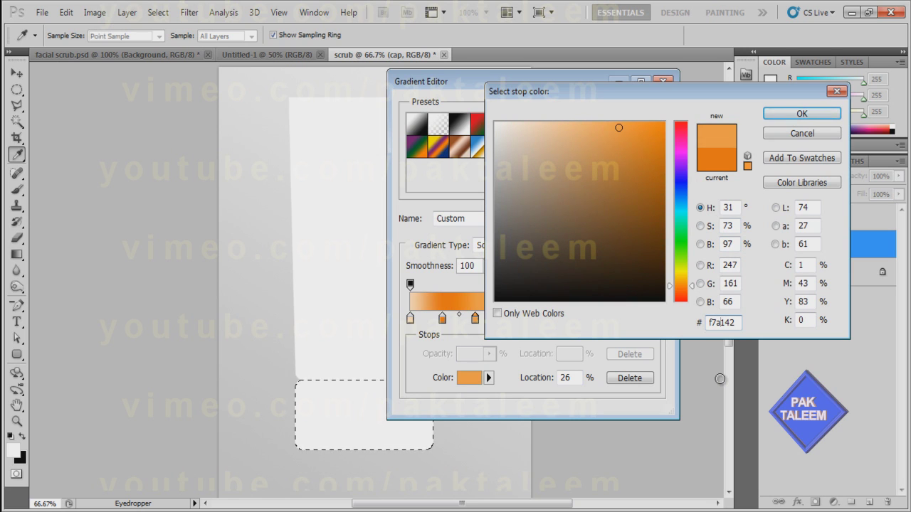
click(783, 116)
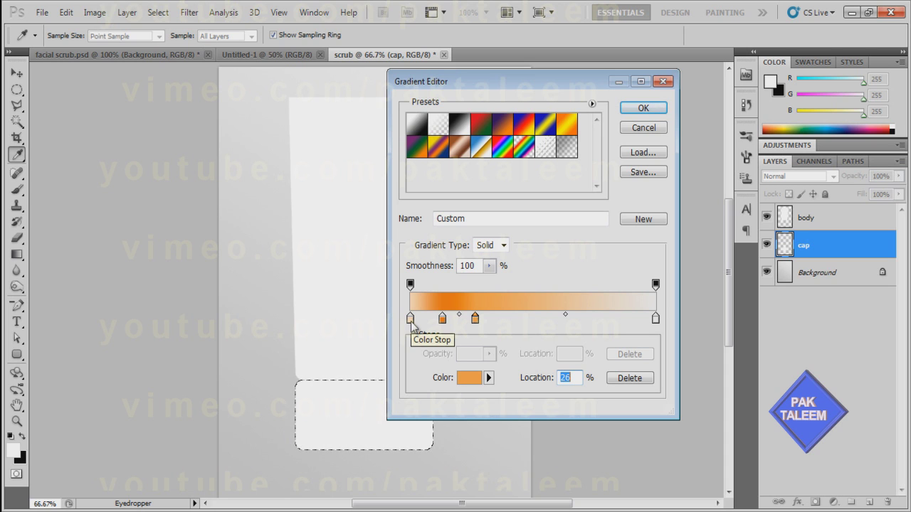
Reuse the starting stop's peach colour fddeba for a new gradient colour stop at 39%.
click(411, 320)
click(469, 378)
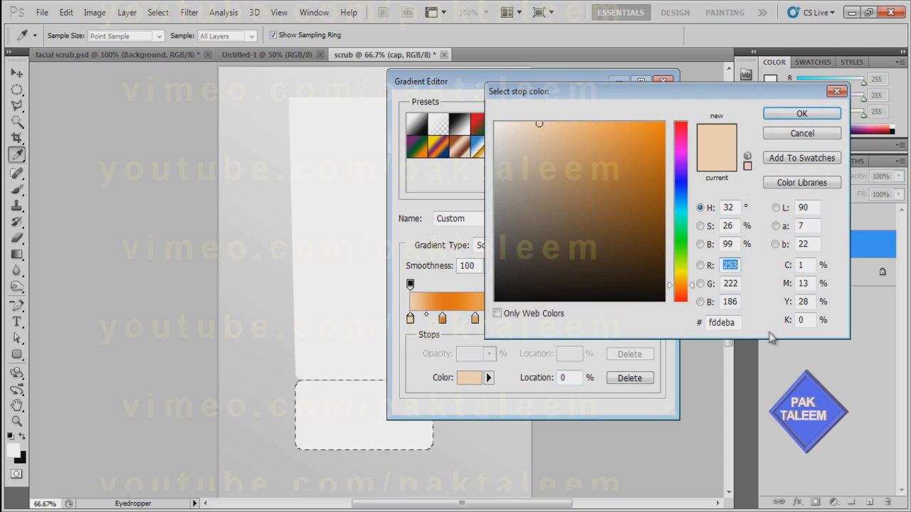
key(Return)
click(506, 318)
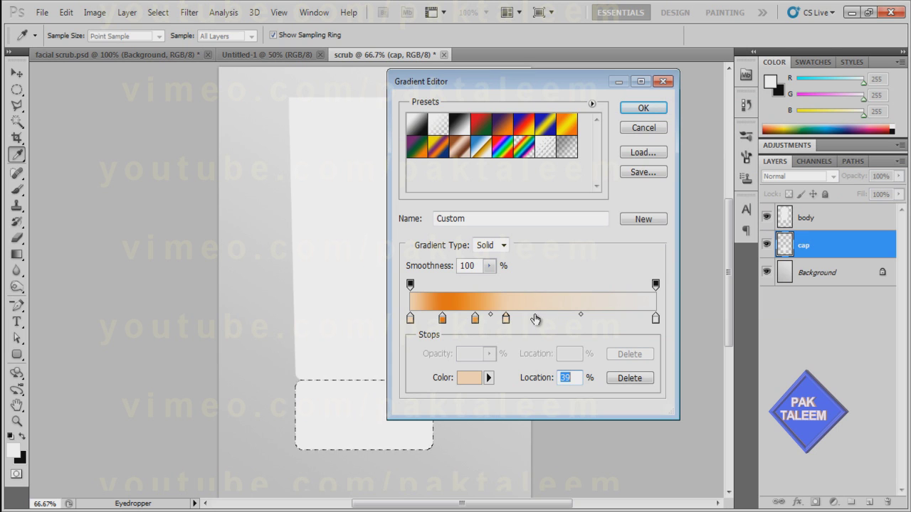
Add another colour stop with orange ed7509 beyond the second peach stop and move it to 74%.
double_click(535, 318)
drag(739, 322, 671, 321)
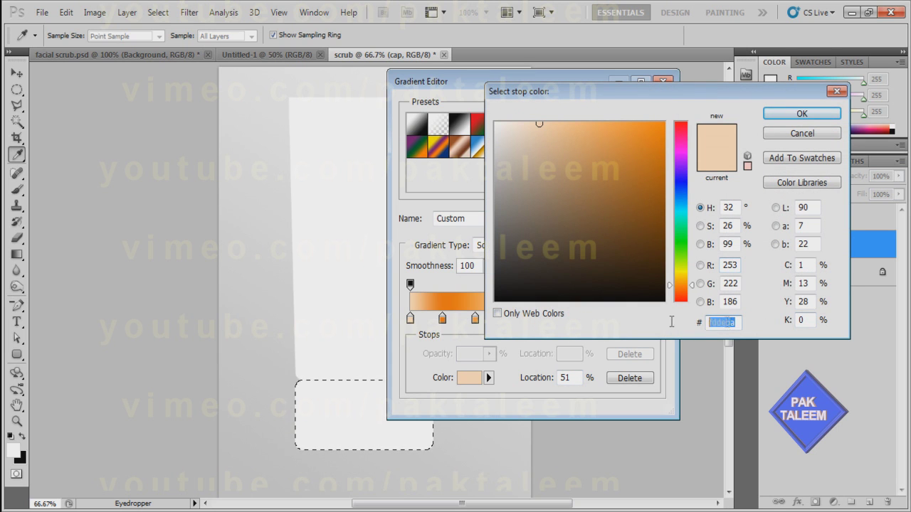
text(ed7509)
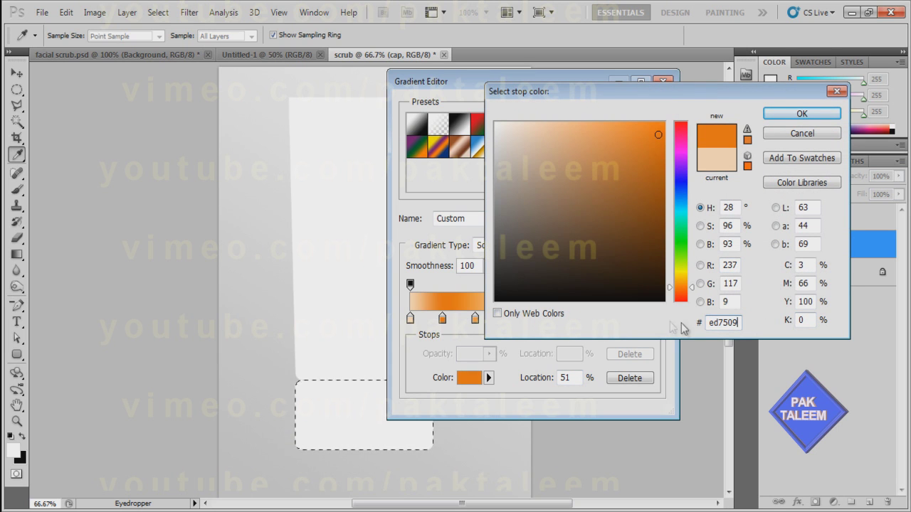
click(812, 116)
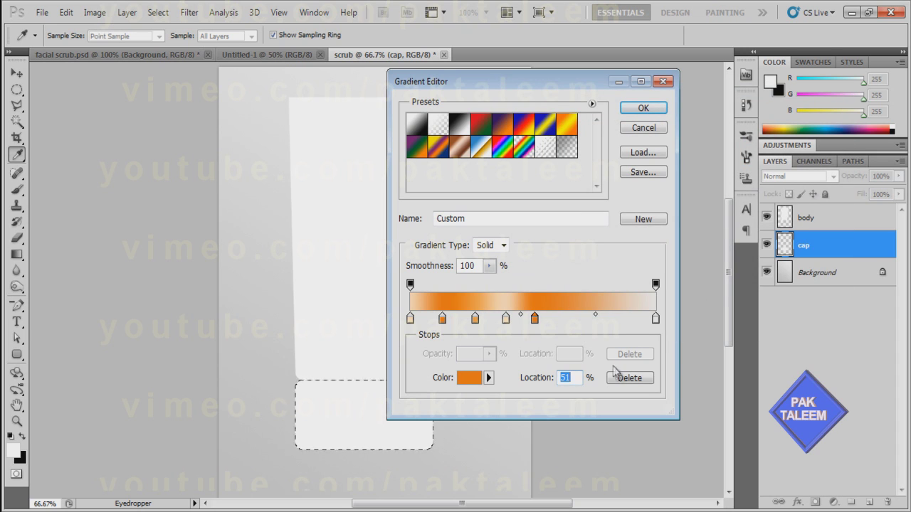
drag(536, 324, 593, 325)
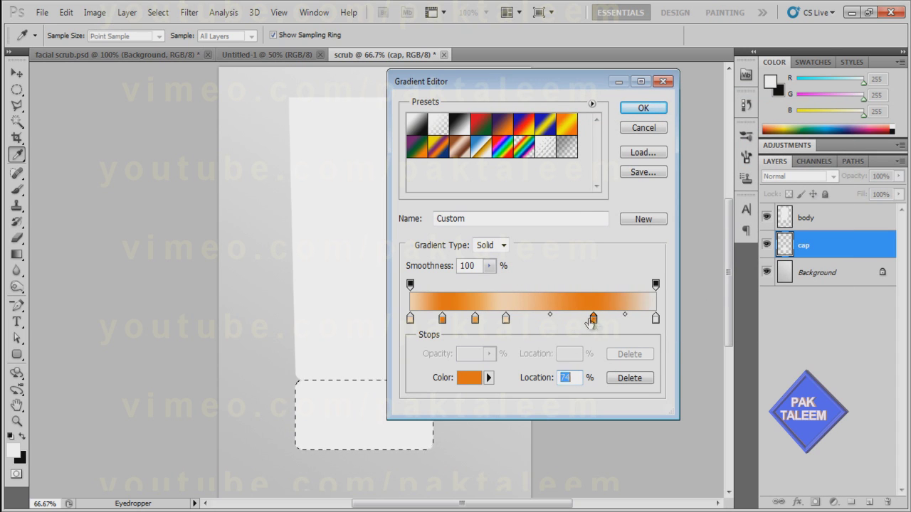
Reuse light orange f7a142 from the 26% stop for a new gradient colour stop at 59%.
click(475, 319)
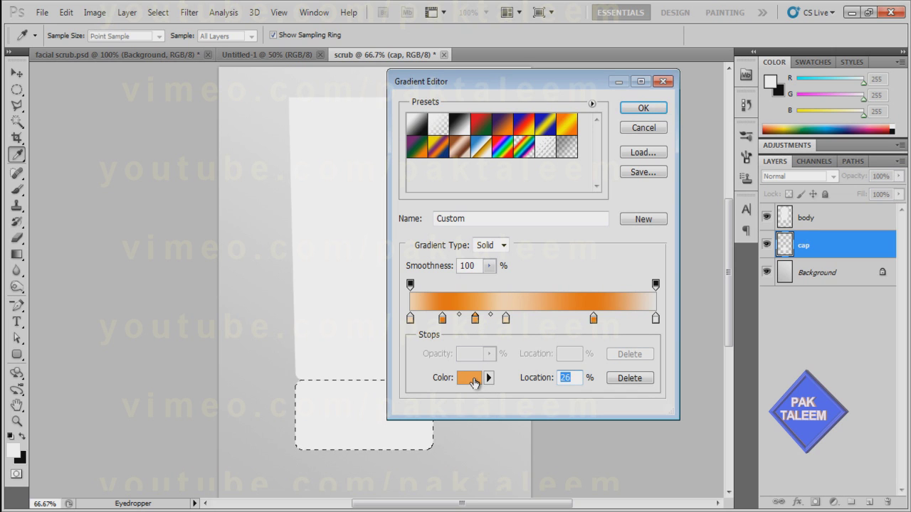
click(474, 381)
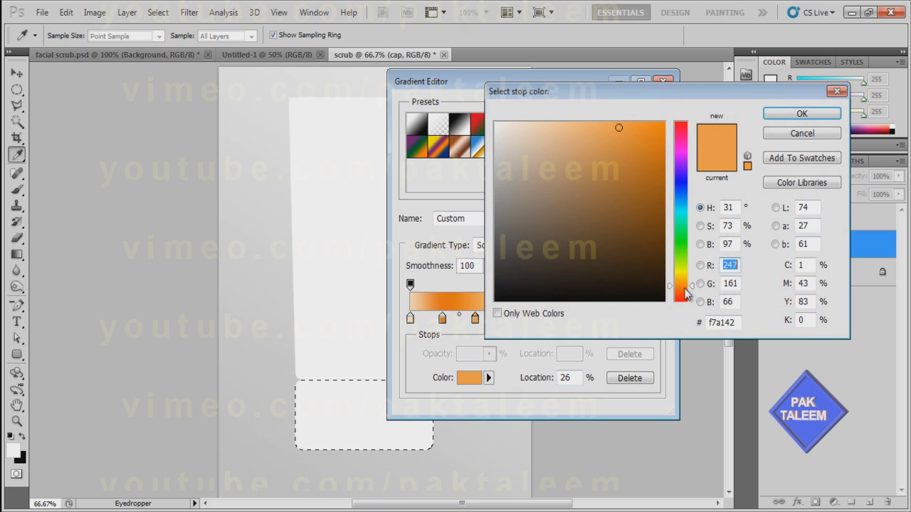
click(738, 322)
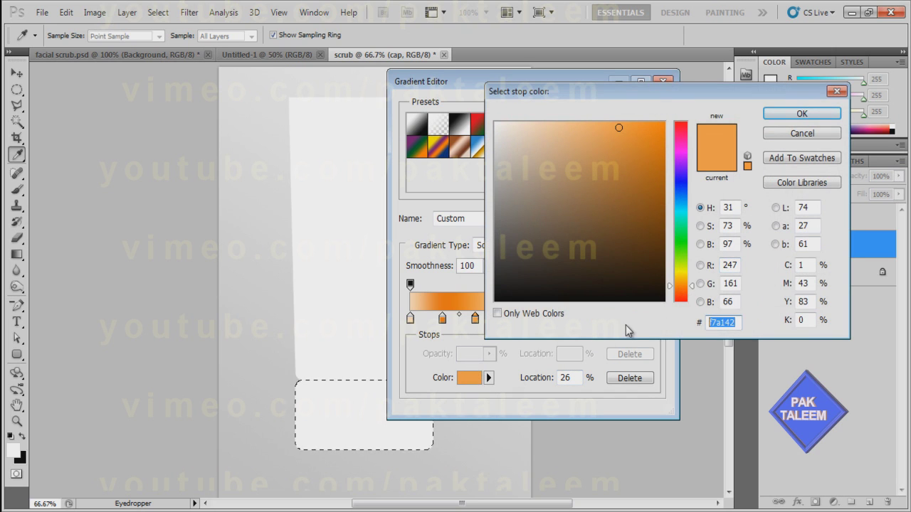
click(802, 134)
click(556, 319)
double_click(556, 319)
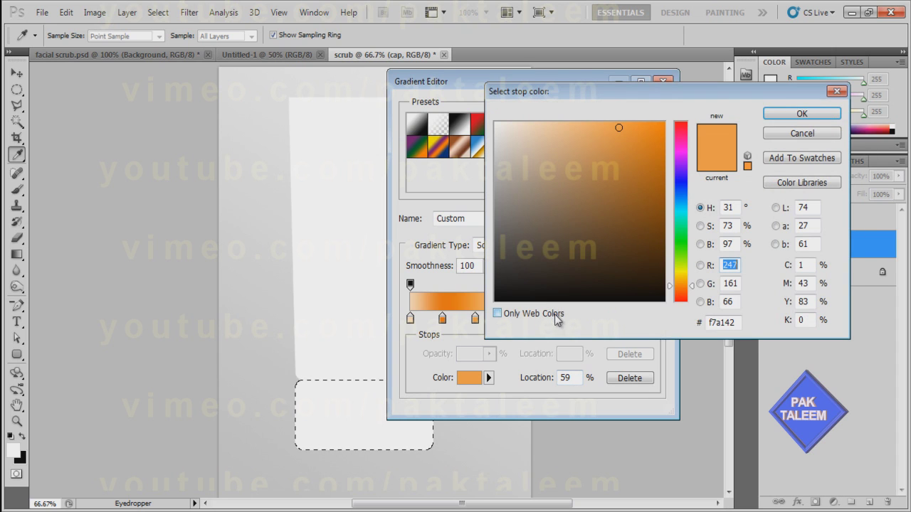
drag(739, 322, 710, 326)
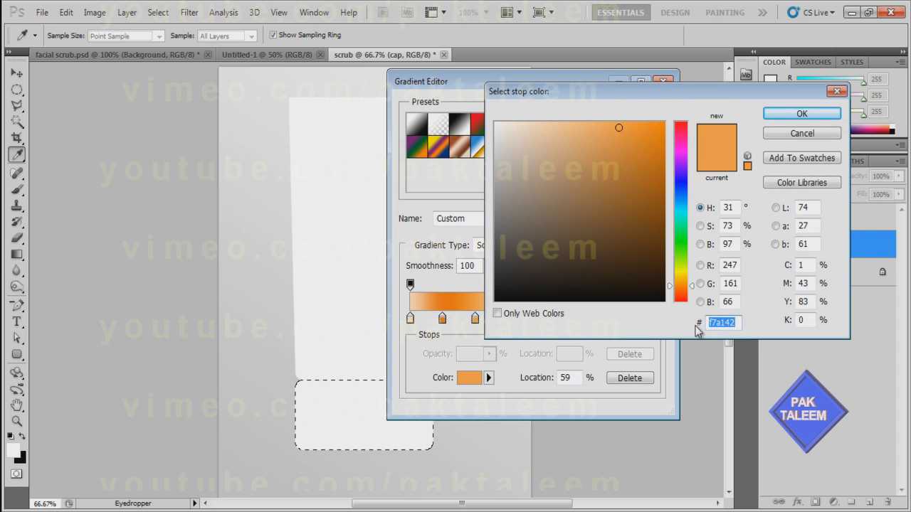
click(827, 115)
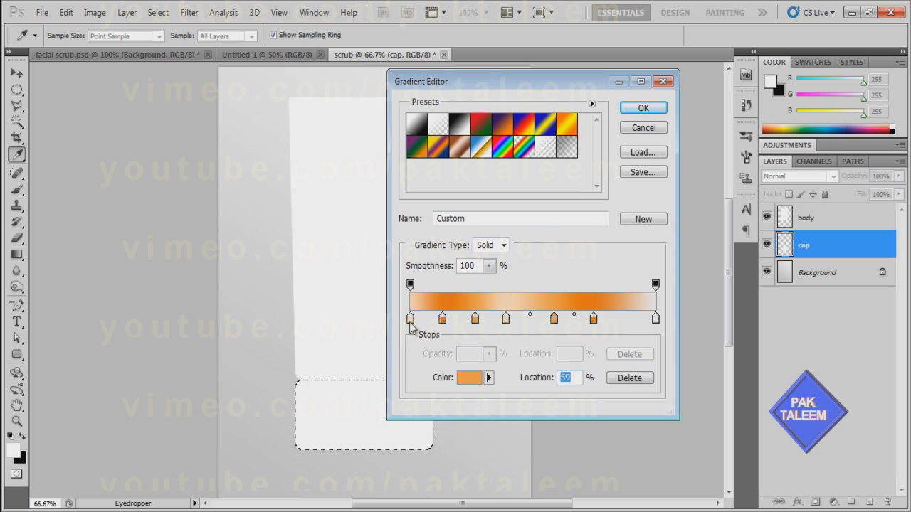
Copy the starting stop's peach colour fddeba to the gradient's end stop at 100%.
click(410, 320)
click(467, 380)
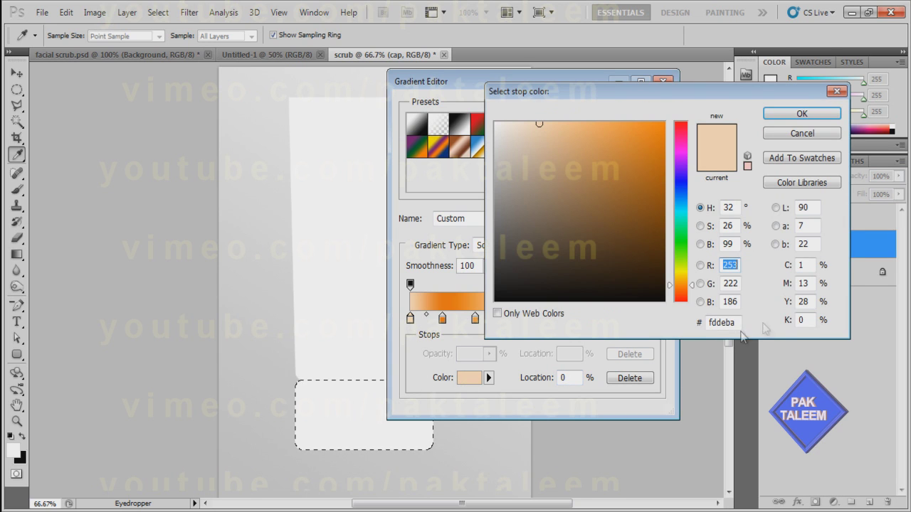
double_click(739, 322)
key(ctrl+c)
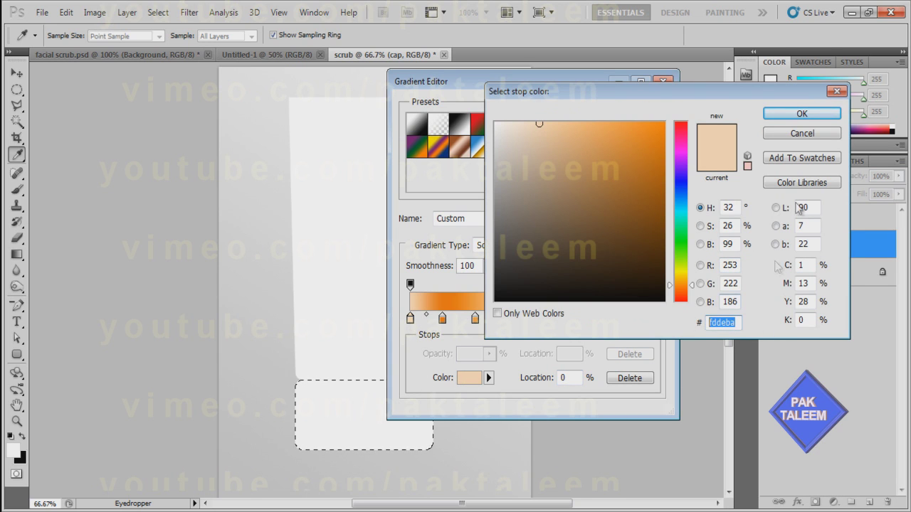
click(802, 114)
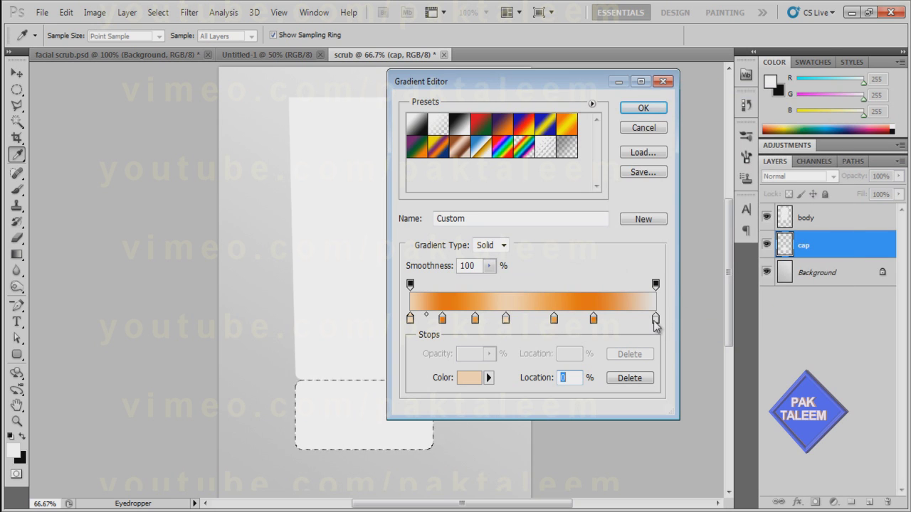
double_click(656, 319)
double_click(738, 322)
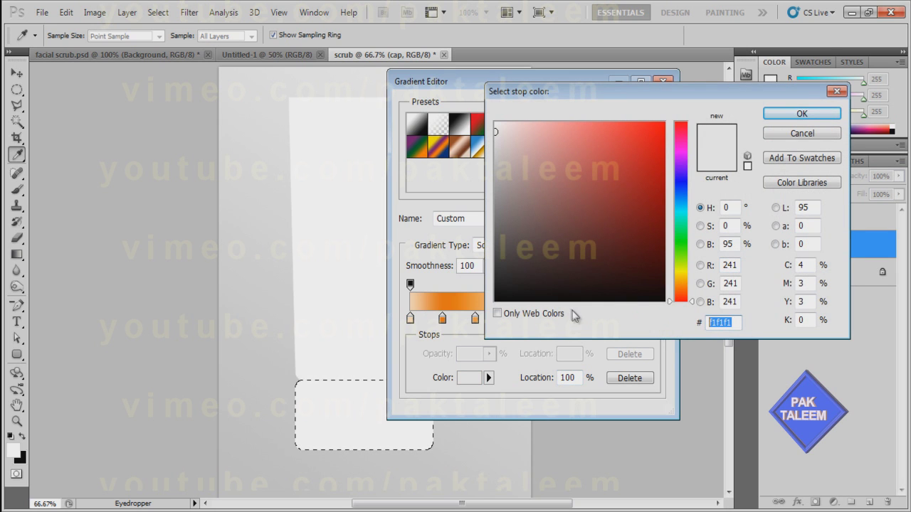
key(ctrl+v)
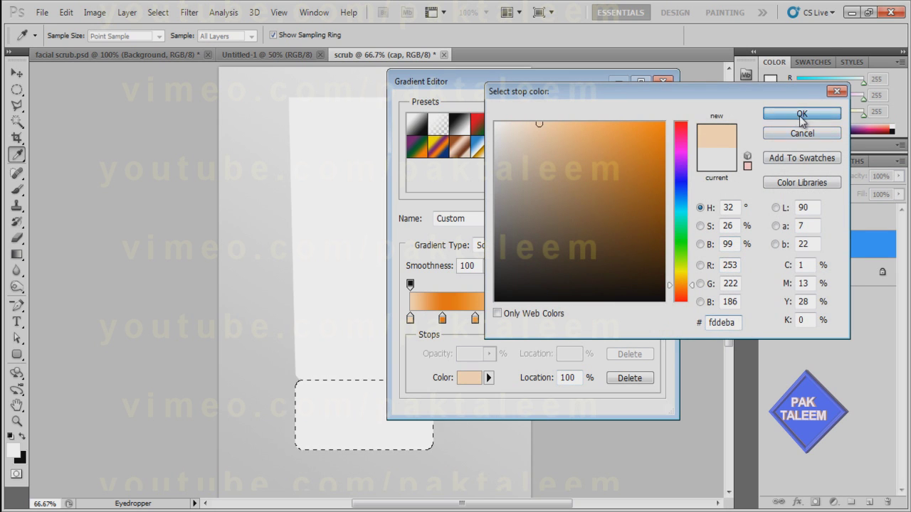
click(799, 118)
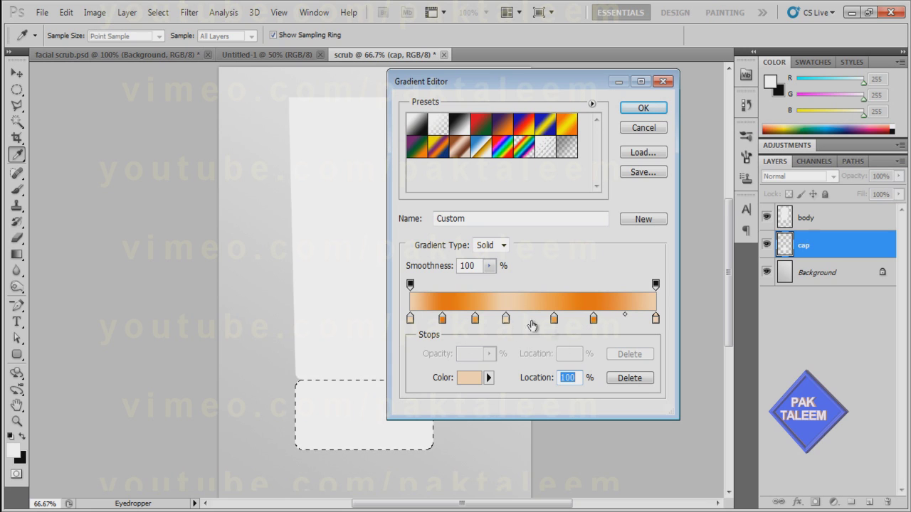
Move the middle peach stop to 50% and shift the two stops beyond it towards the end, placing the orange one at 82%.
click(506, 321)
text(50)
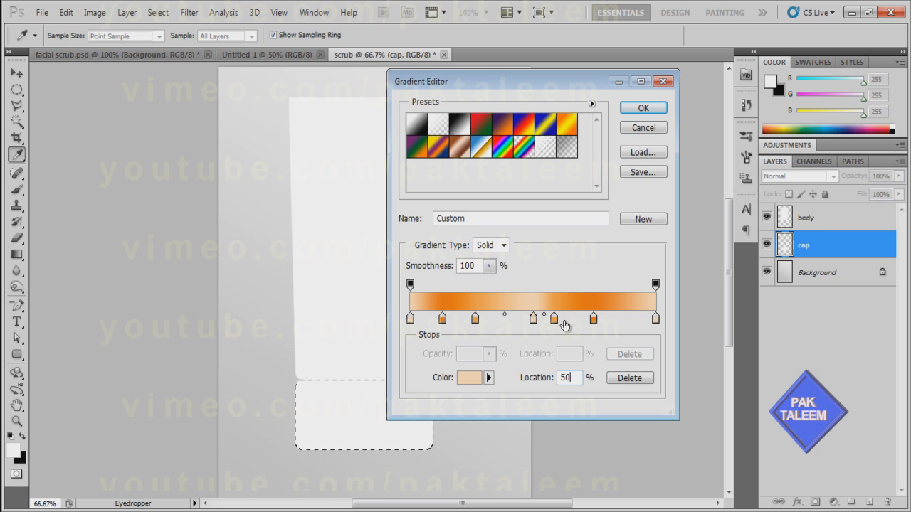
drag(594, 324, 613, 325)
drag(554, 325, 569, 326)
click(614, 325)
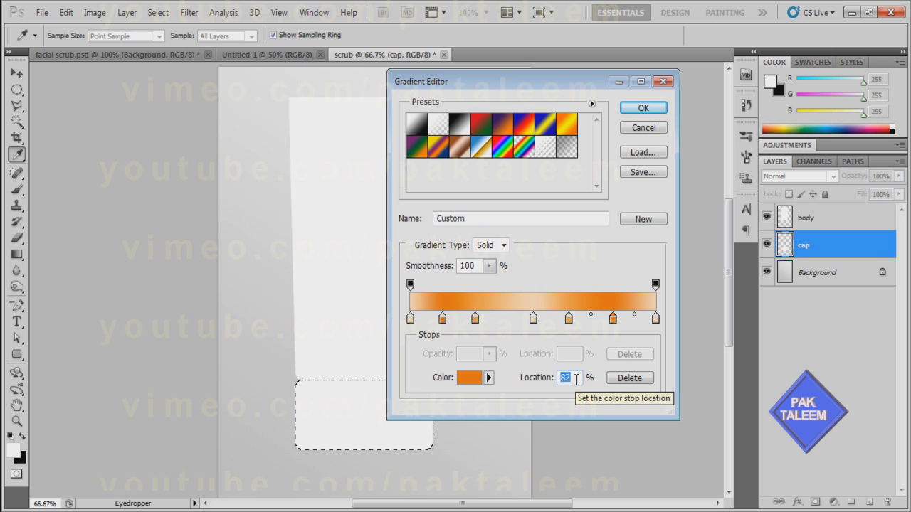
Set the first orange stop's location to 15% and the first light orange stop's location to 35%.
click(443, 319)
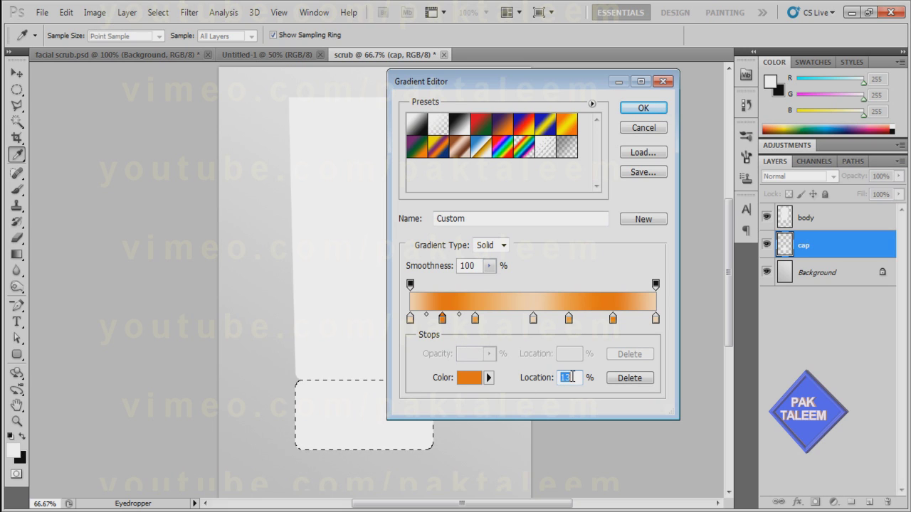
text(20)
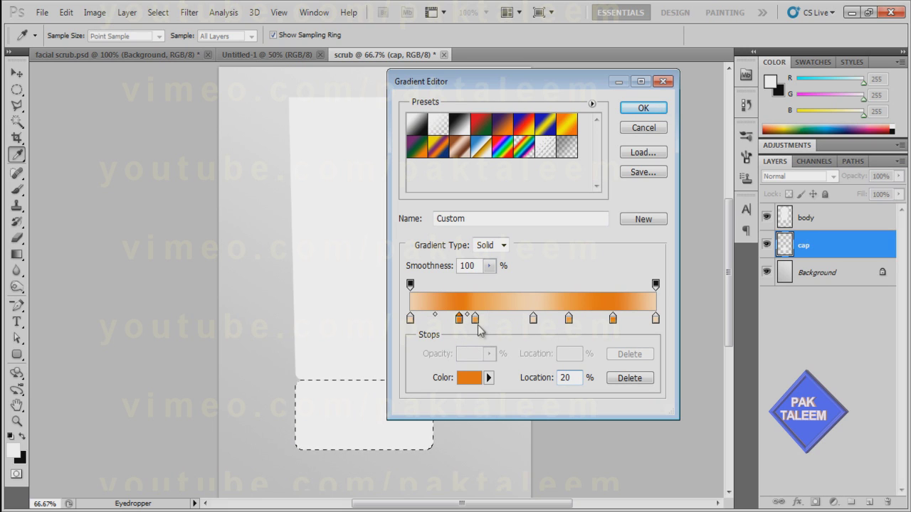
double_click(566, 378)
text(15)
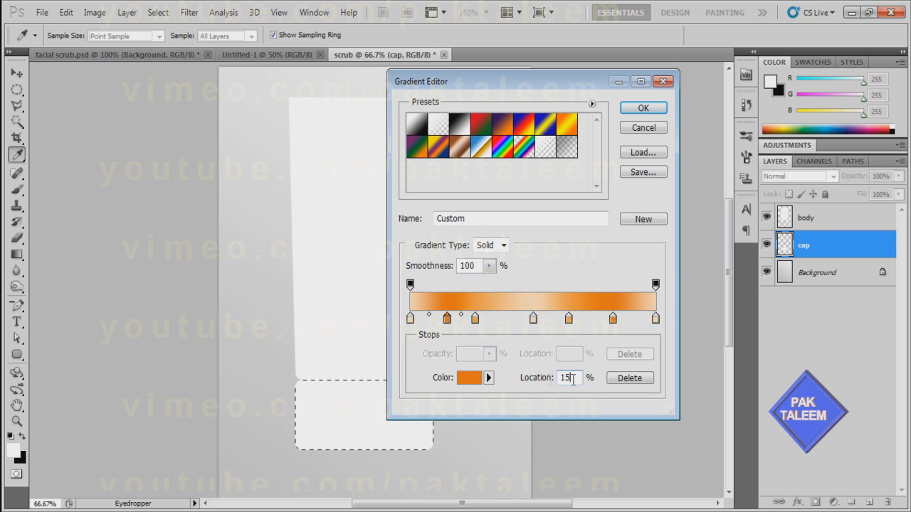
click(475, 319)
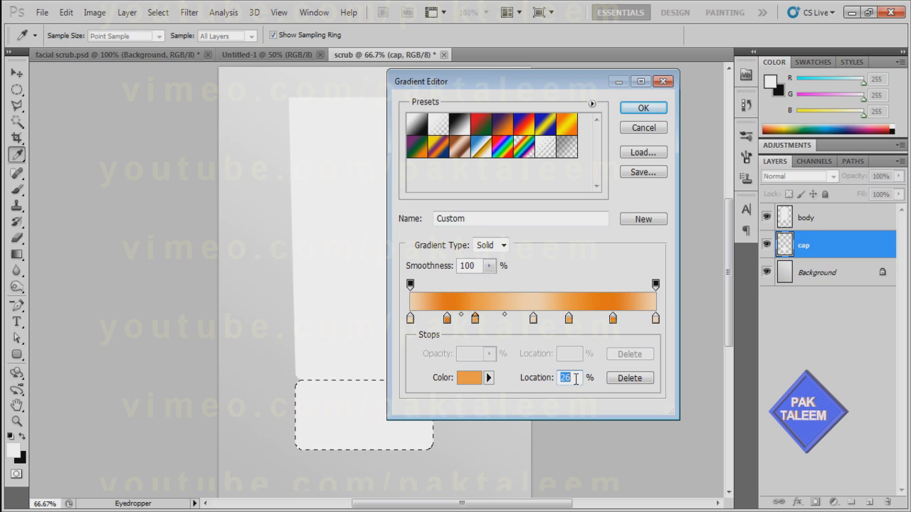
text(35)
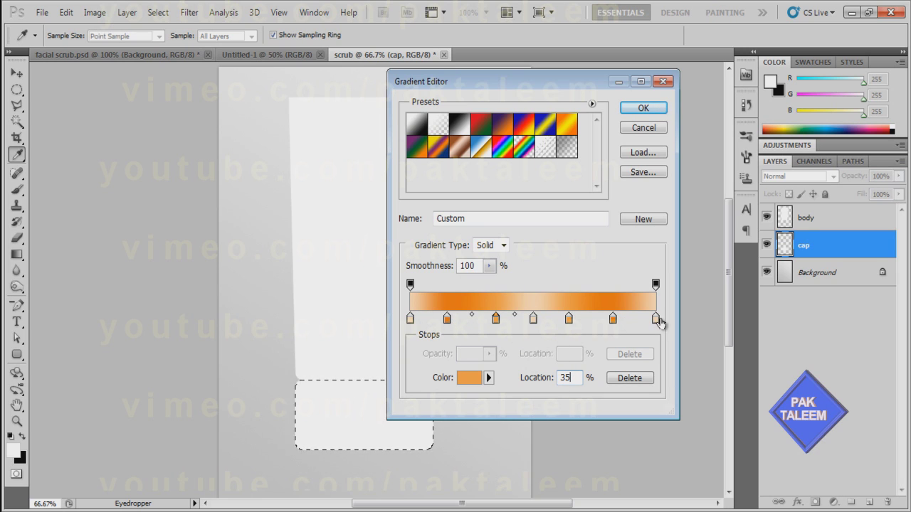
Set the second orange stop's location to 85% and check the locations of both light orange stops.
click(613, 319)
click(583, 377)
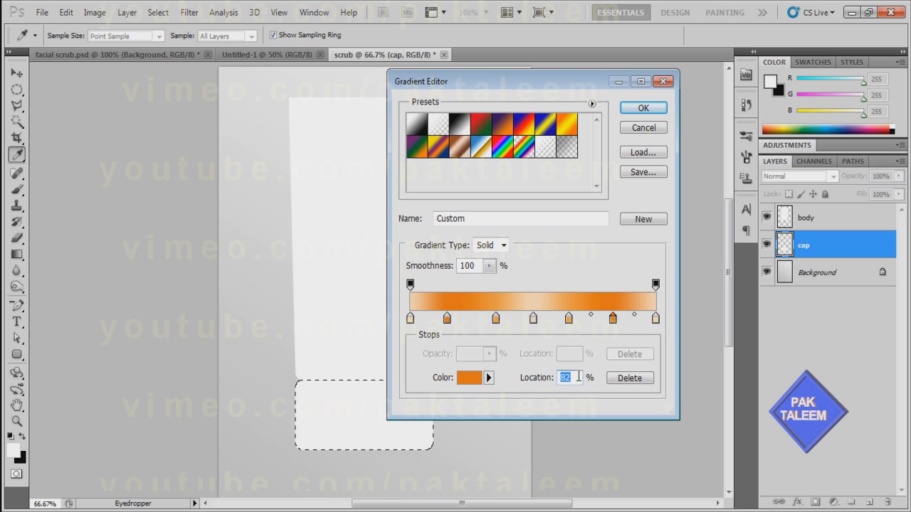
text(85)
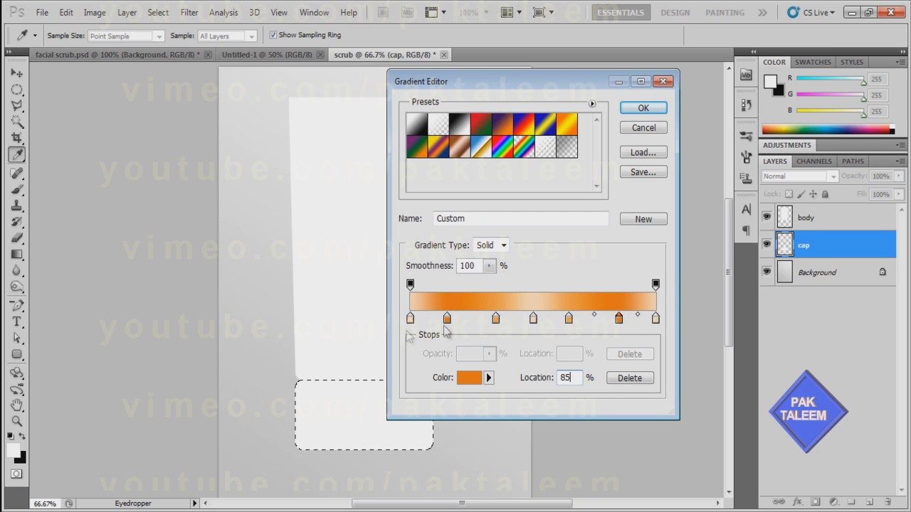
click(497, 318)
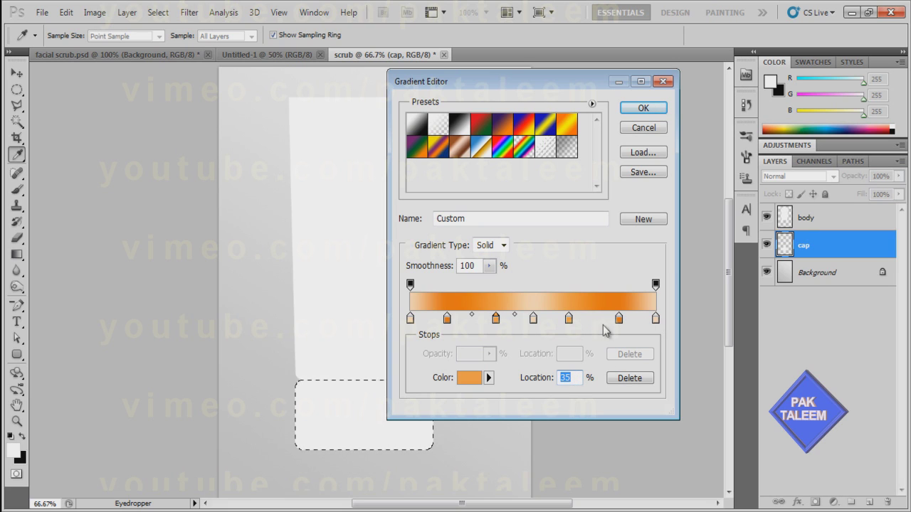
click(569, 319)
Accept the orange gradient, apply it horizontally across the full width of the cap selection, and deselect.
click(644, 109)
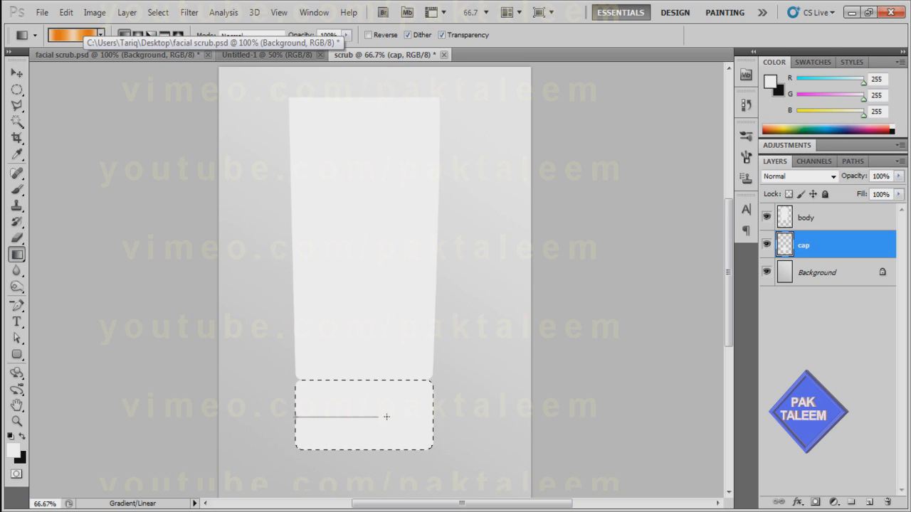
drag(434, 416, 434, 416)
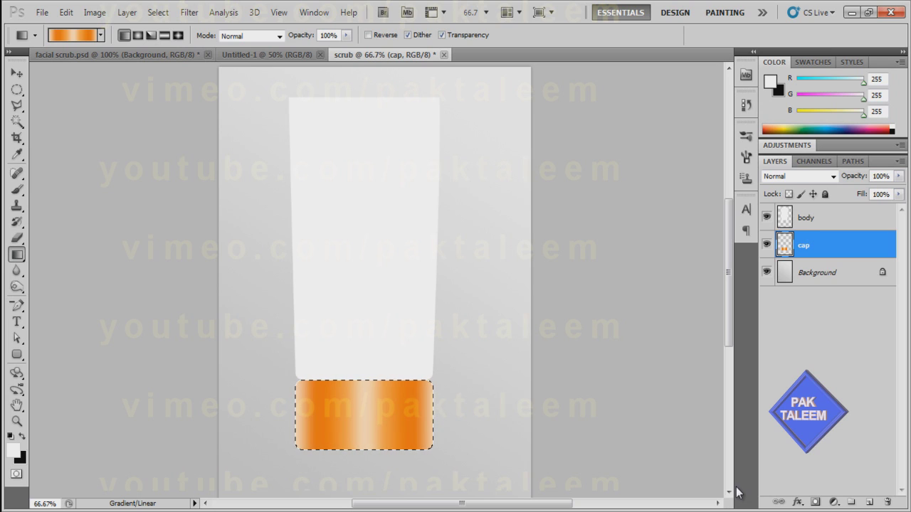
key(ctrl+d)
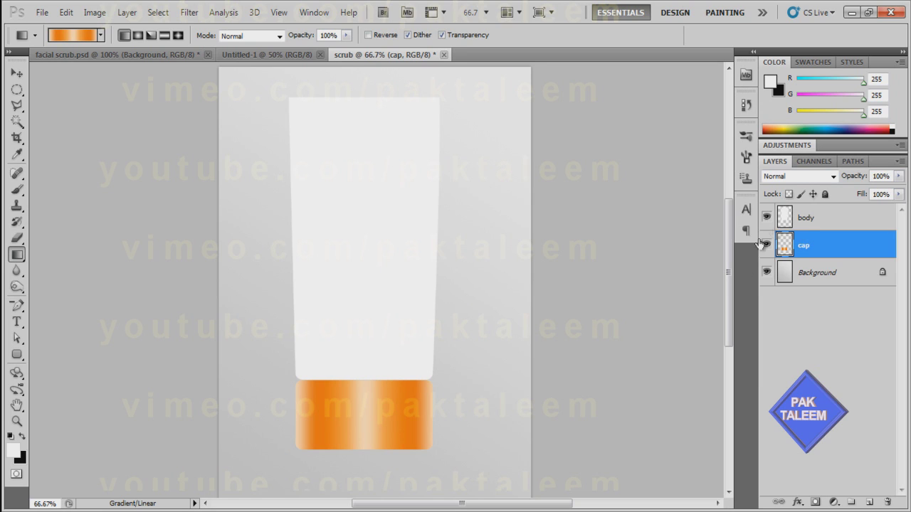
For the body layer, start a gradient from the Foreground to Background preset and set its starting stop to light grey e7e7e7.
key(alt+bracketright)
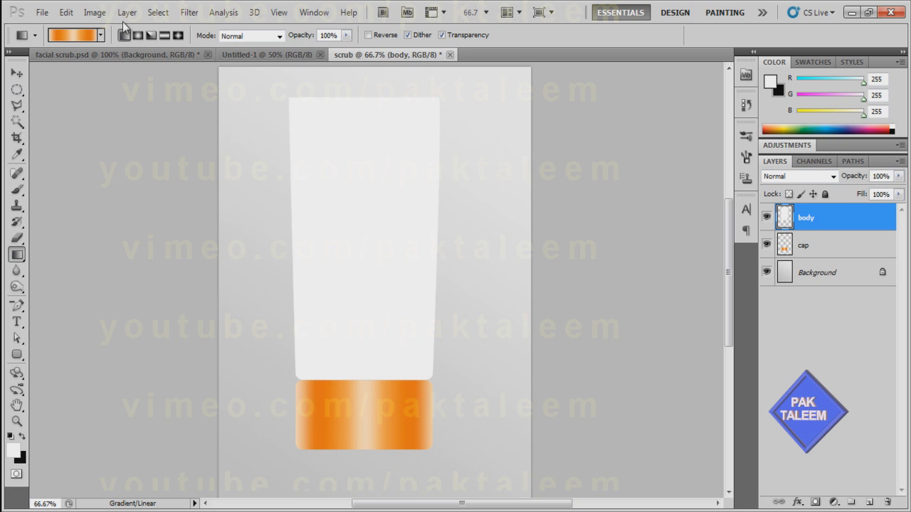
click(77, 37)
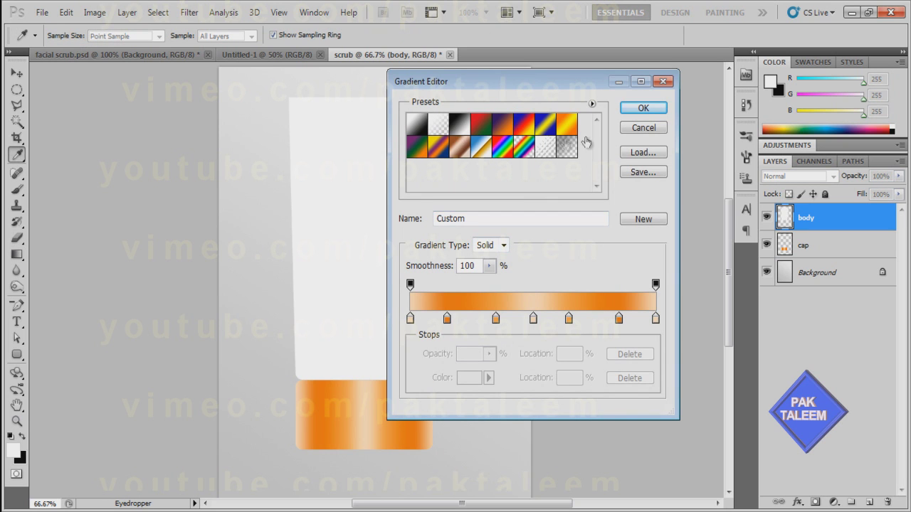
click(418, 128)
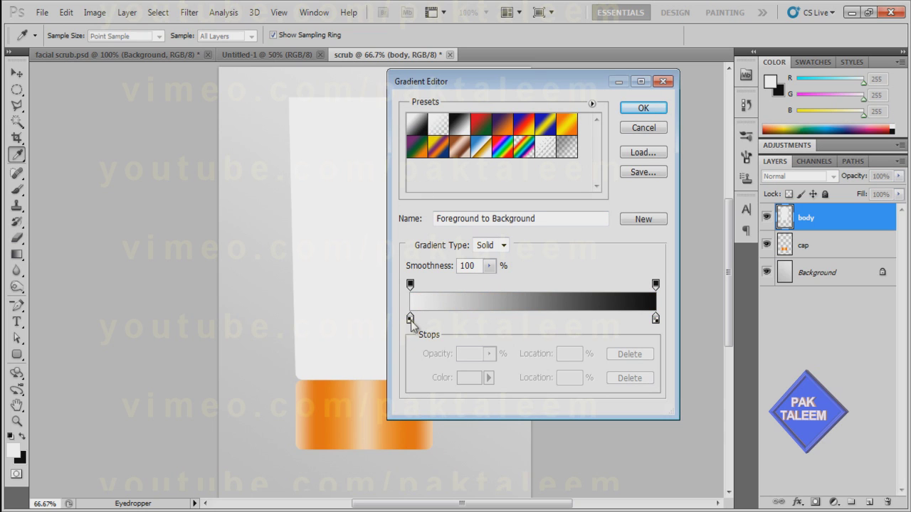
double_click(410, 318)
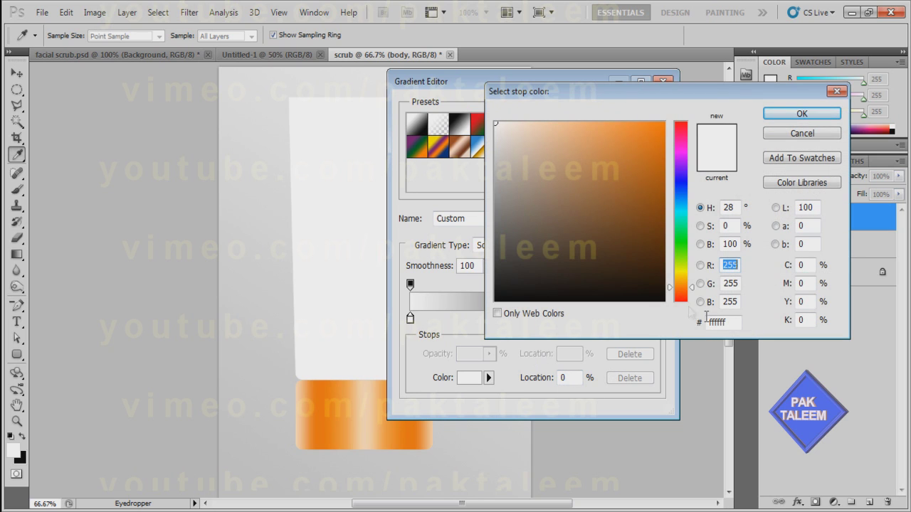
drag(734, 324, 695, 324)
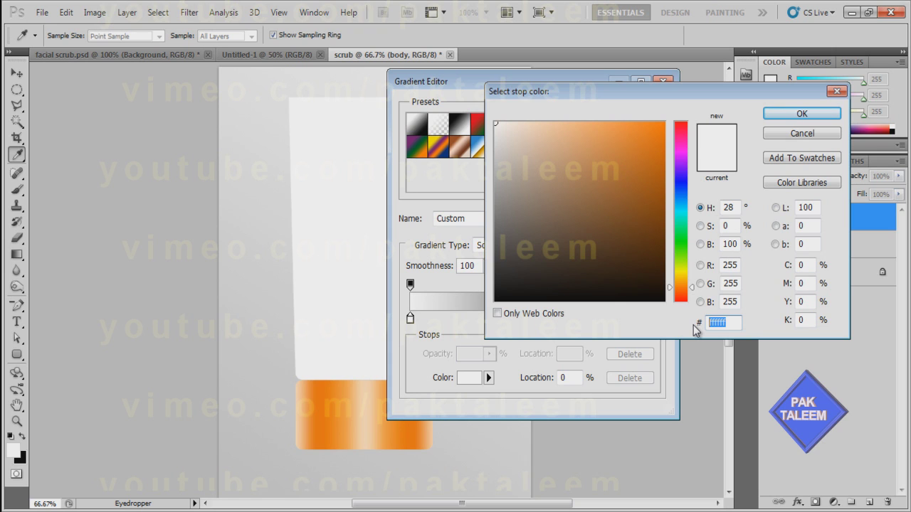
text(00e7e7)
text(e7e7e7)
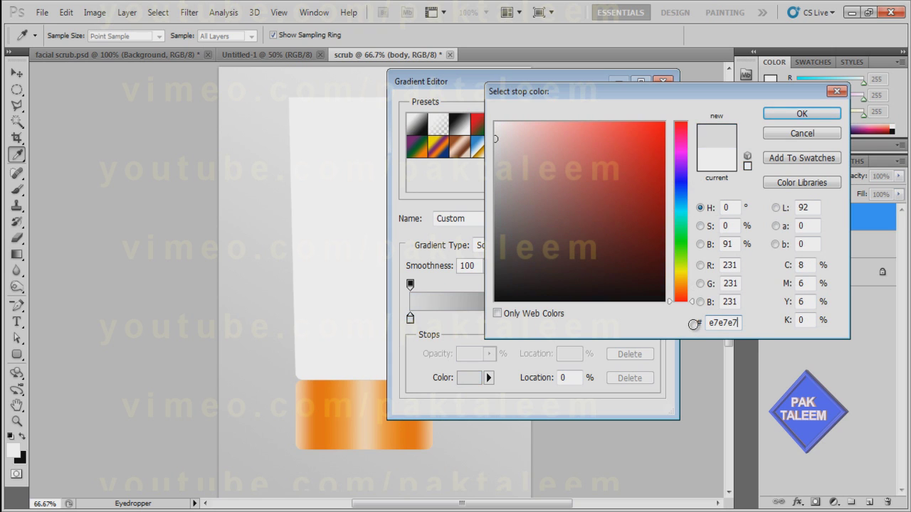
click(801, 115)
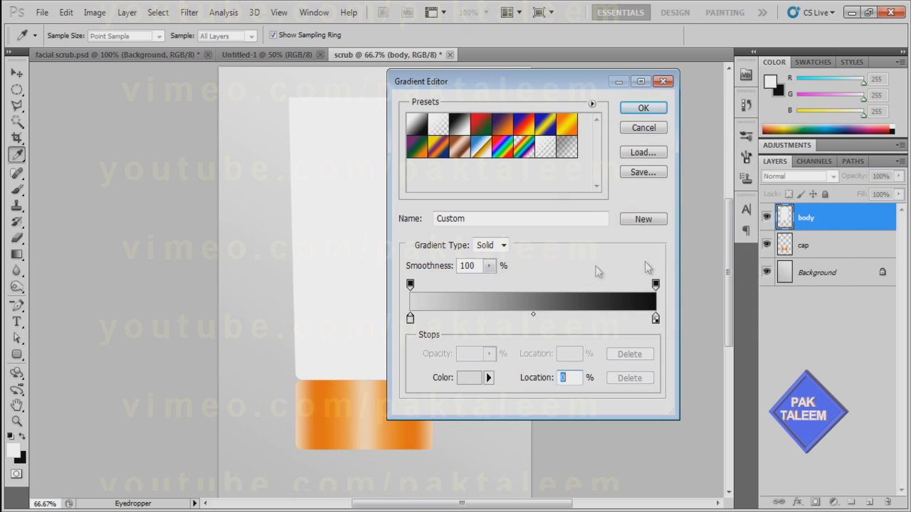
Set the colour of the body gradient's end stop to light grey e7e7e7.
double_click(656, 320)
click(708, 324)
double_click(707, 325)
text(e7)
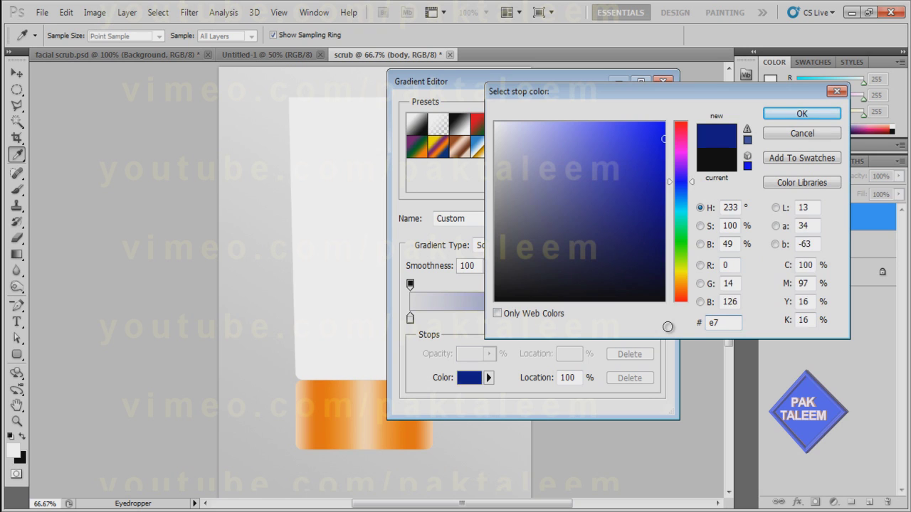
text(e7e7)
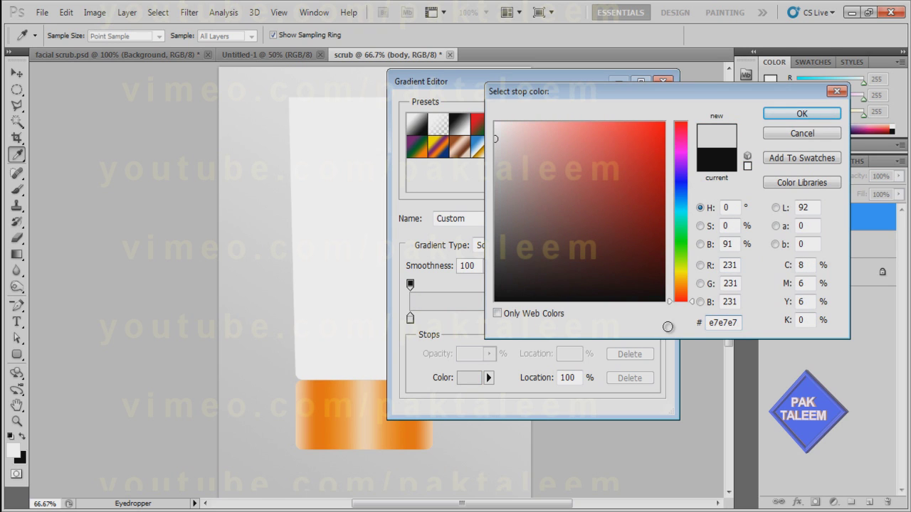
click(791, 117)
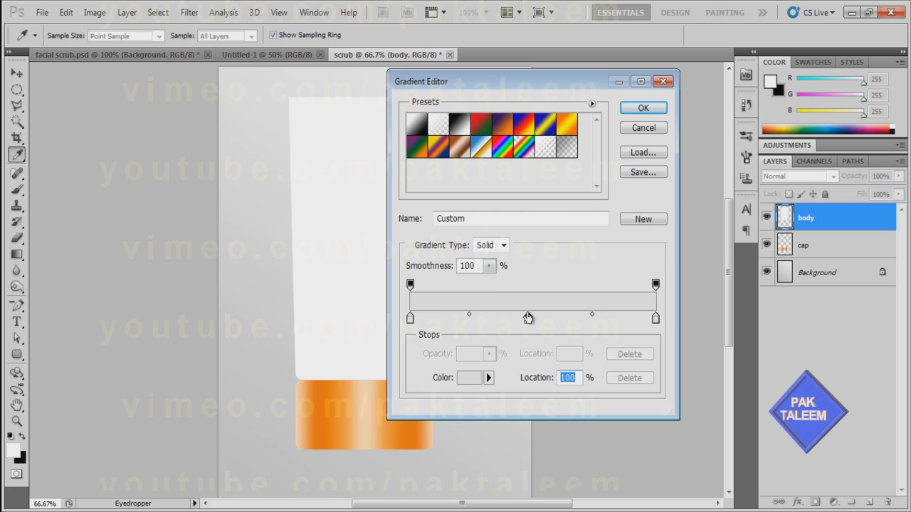
Add a middle colour stop at 50% to the body gradient and set its colour to white ffffff.
click(528, 318)
text(50)
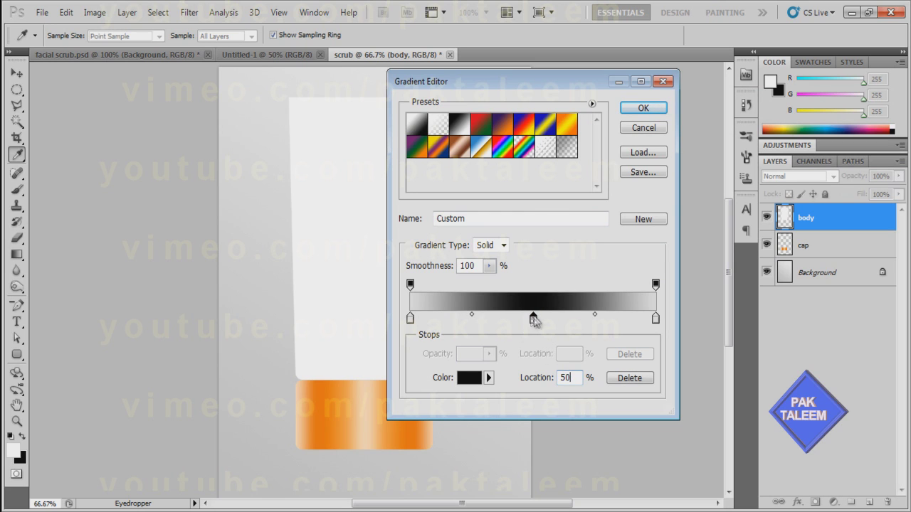
double_click(533, 318)
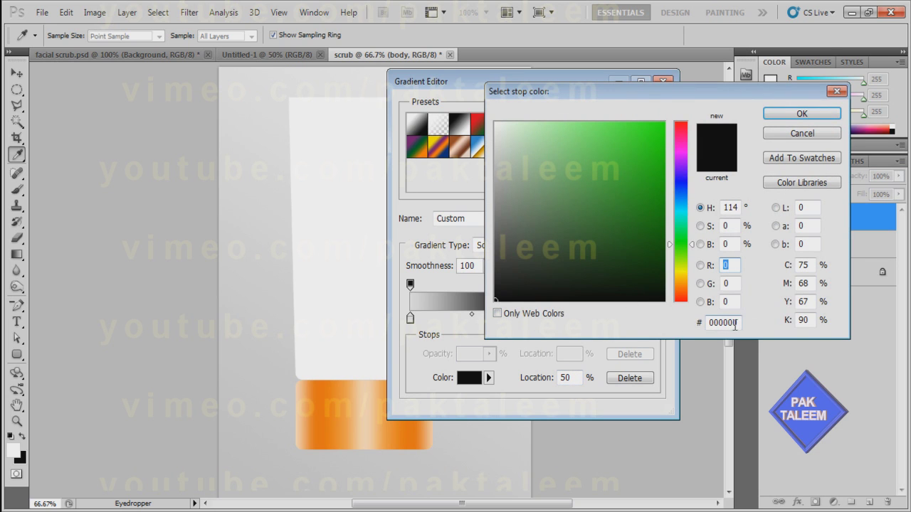
click(740, 322)
text(f)
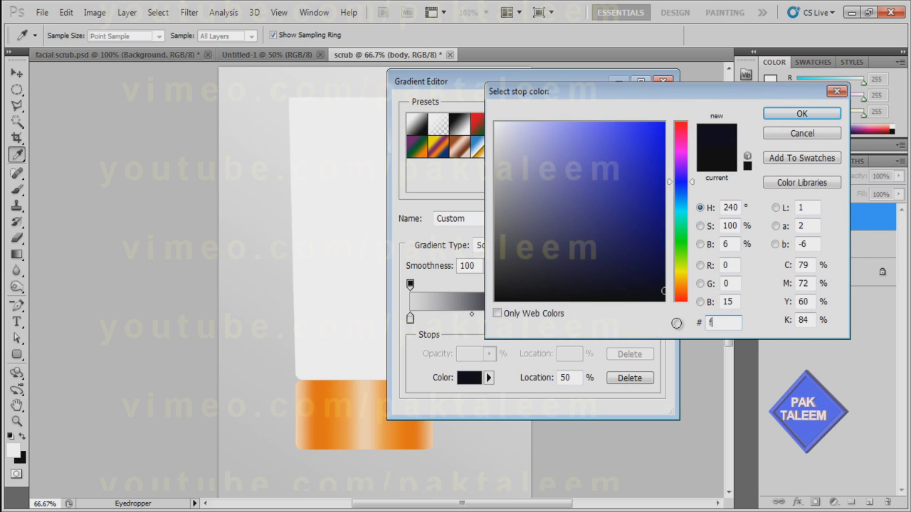
text(fffff)
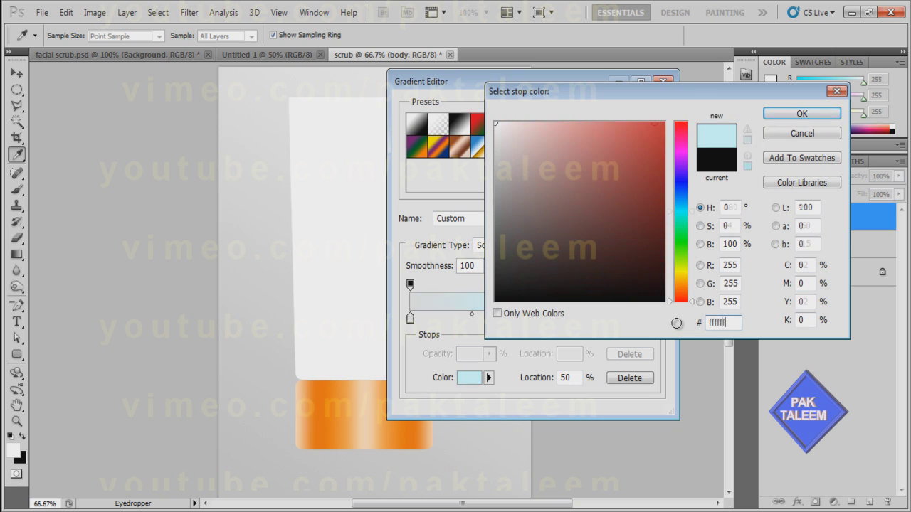
click(816, 119)
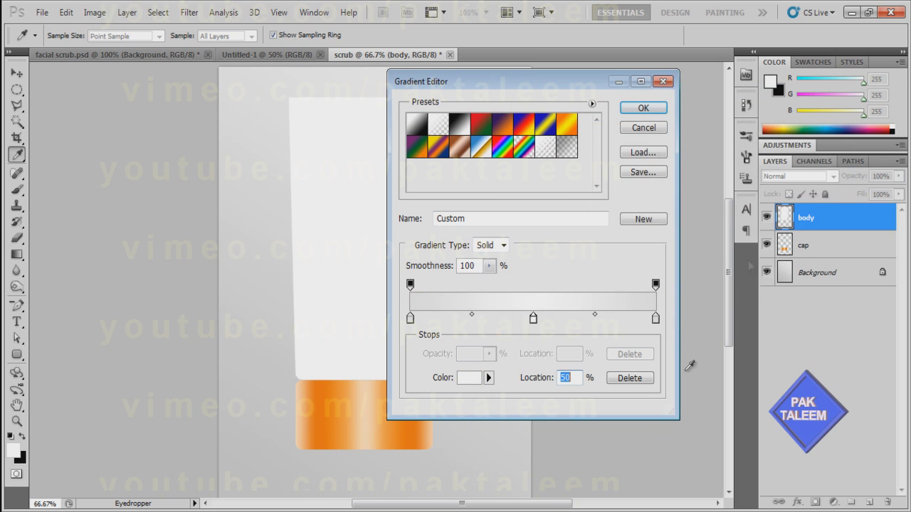
Accept the grey-white gradient, apply it horizontally across the body layer's selected outline, and deselect.
click(644, 110)
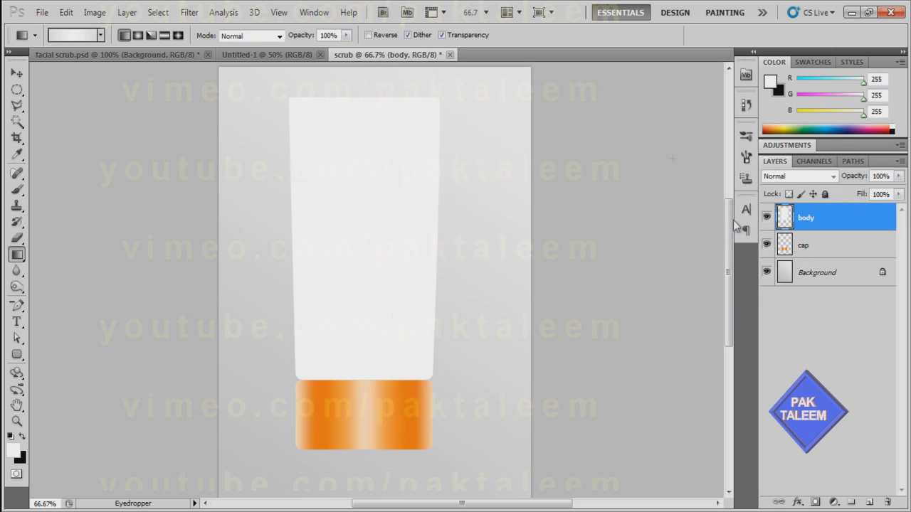
ctrl+click(784, 221)
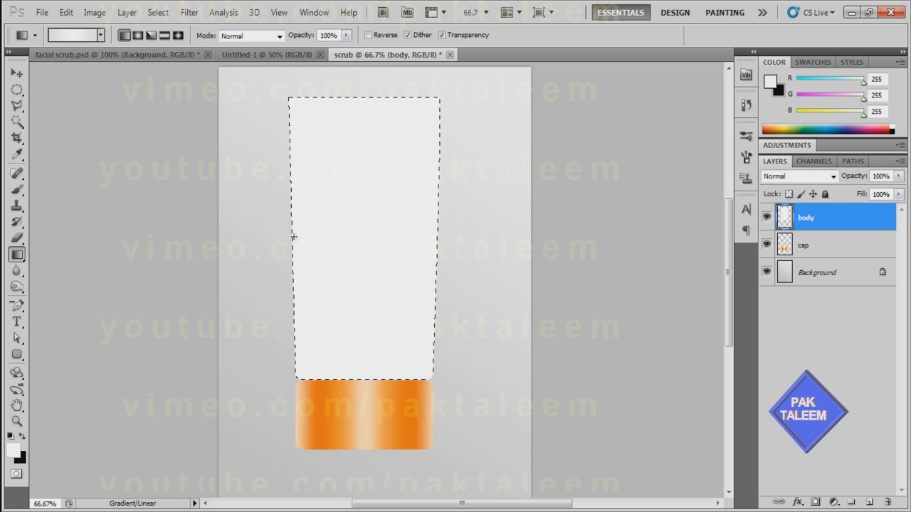
drag(292, 238, 439, 233)
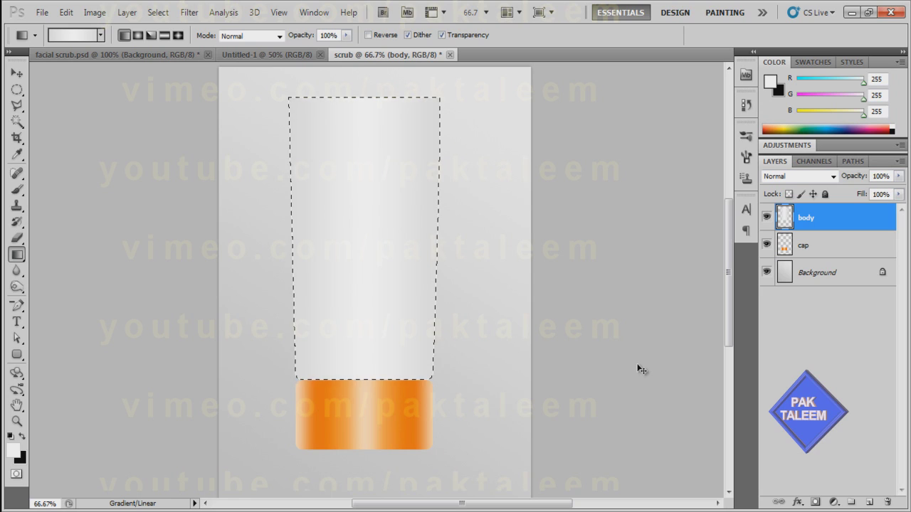
key(ctrl+d)
Create a layer group named Cap and move the cap and body layers into it, with cap above body.
click(852, 503)
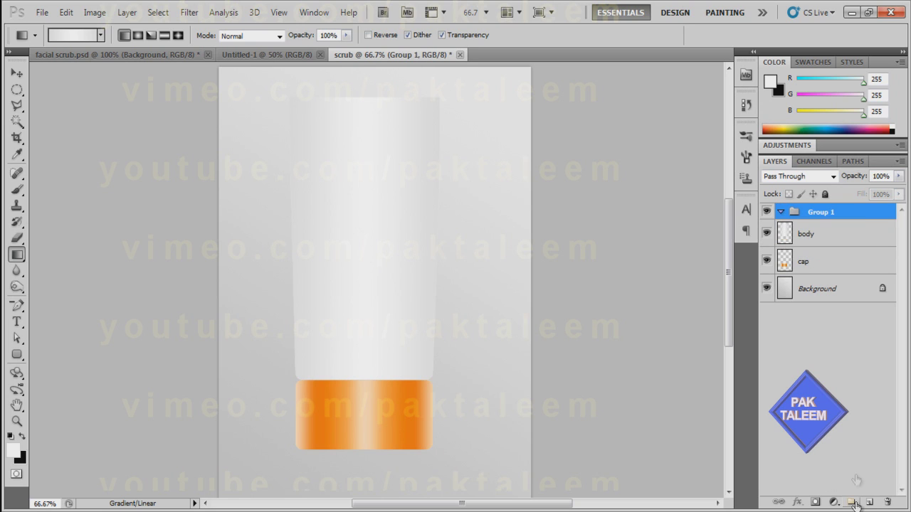
double_click(822, 212)
text(c)
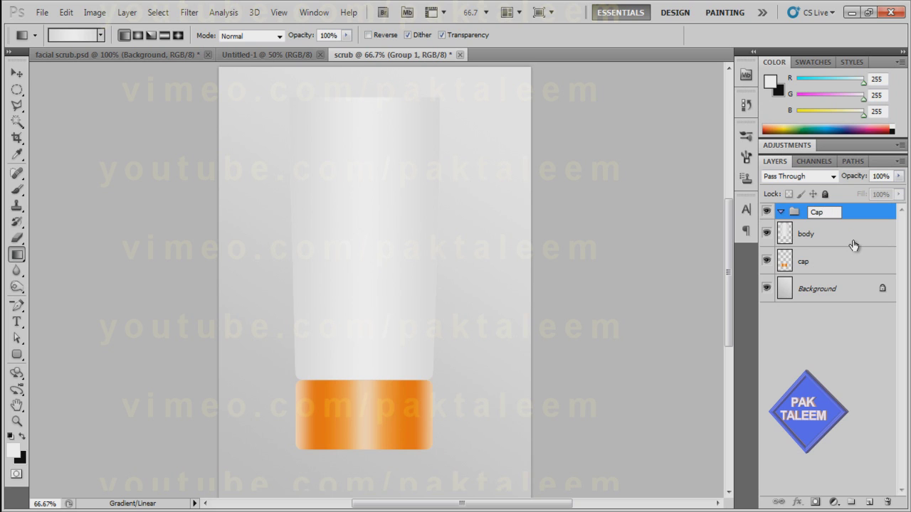
text(ap)
click(796, 217)
drag(801, 280, 811, 214)
drag(786, 262, 791, 215)
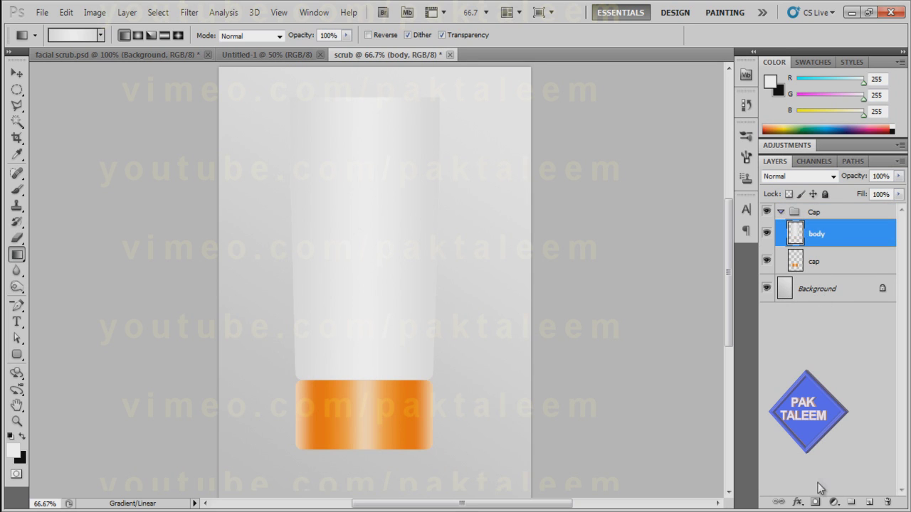
drag(795, 241, 798, 272)
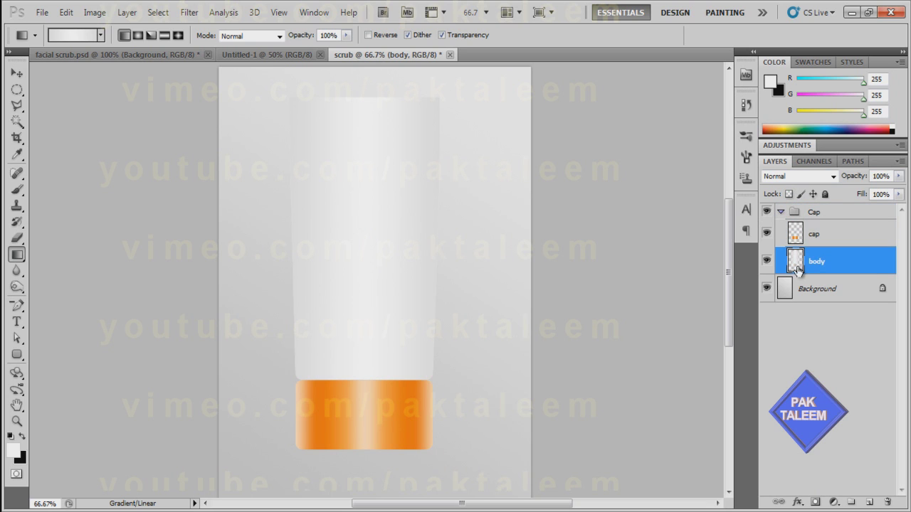
Add a layer group named Main inside the Cap group, directly above the body layer.
click(852, 503)
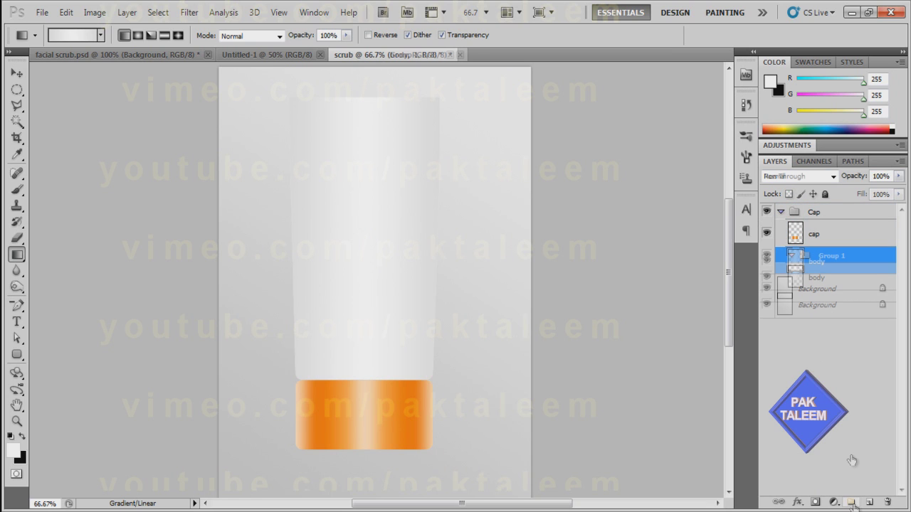
double_click(831, 256)
text(Ma)
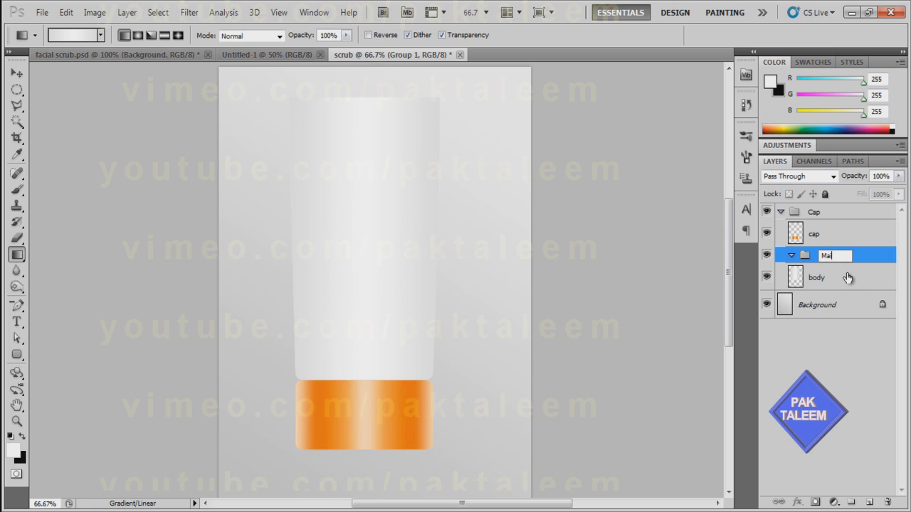
click(801, 261)
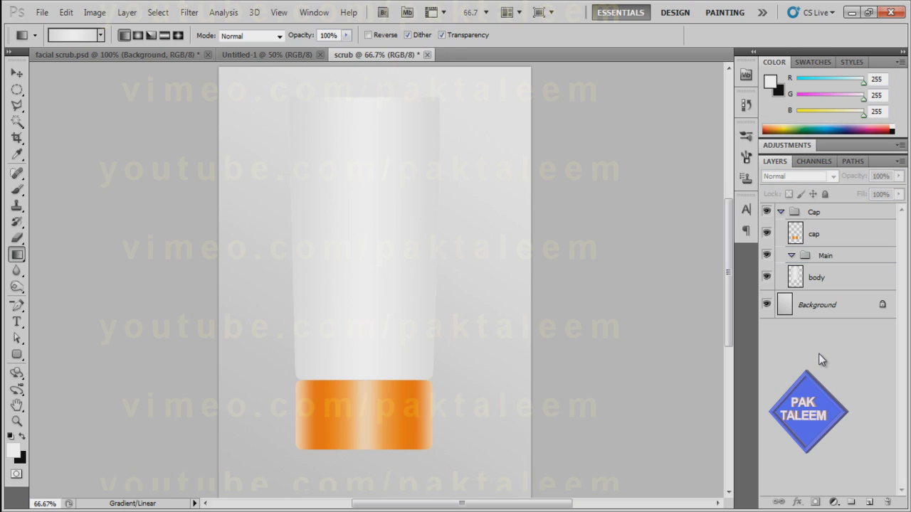
Move the Main group with the body layer above the Cap group, and check the contents of both groups.
click(790, 256)
drag(807, 258, 769, 210)
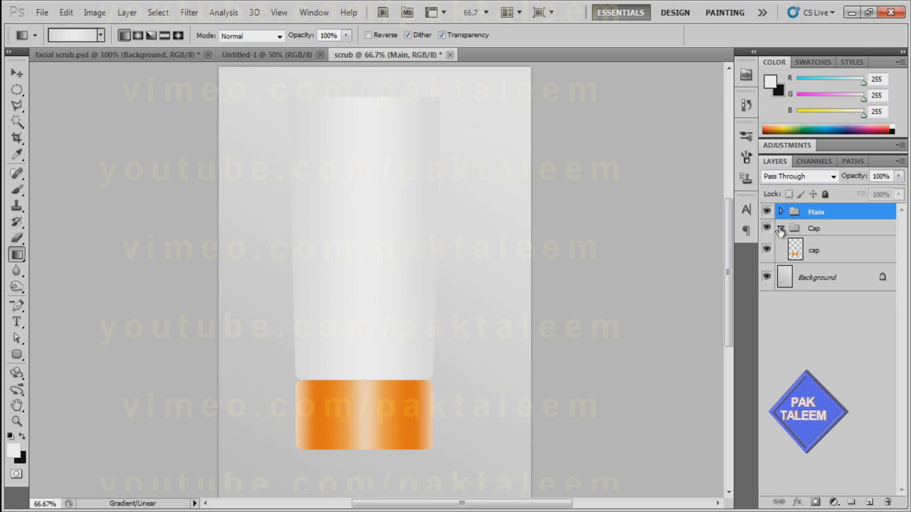
click(780, 229)
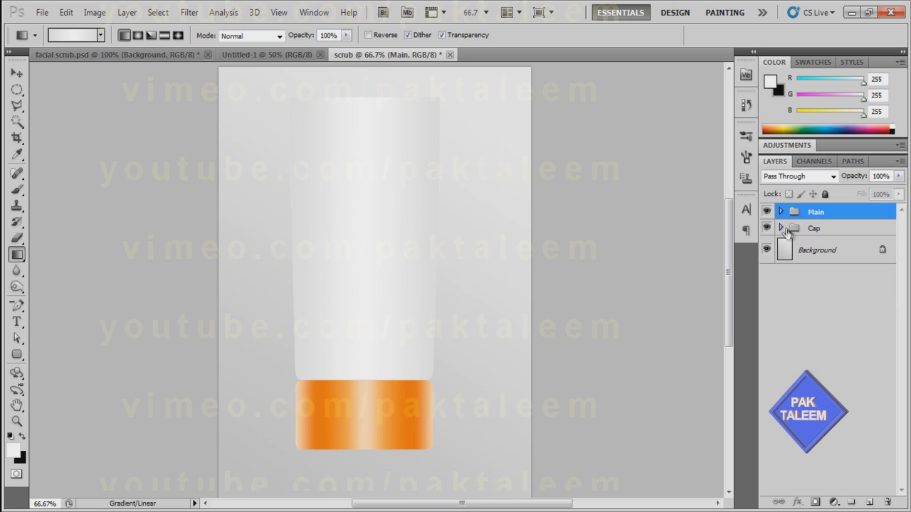
click(780, 228)
click(781, 228)
click(780, 212)
click(781, 212)
Expand the Main group and load the body layer's outline as a selection.
click(17, 74)
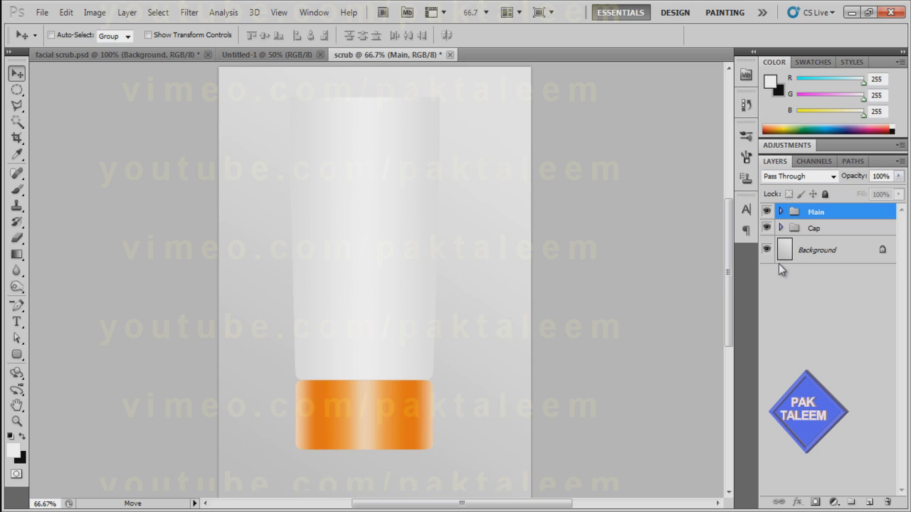
click(780, 212)
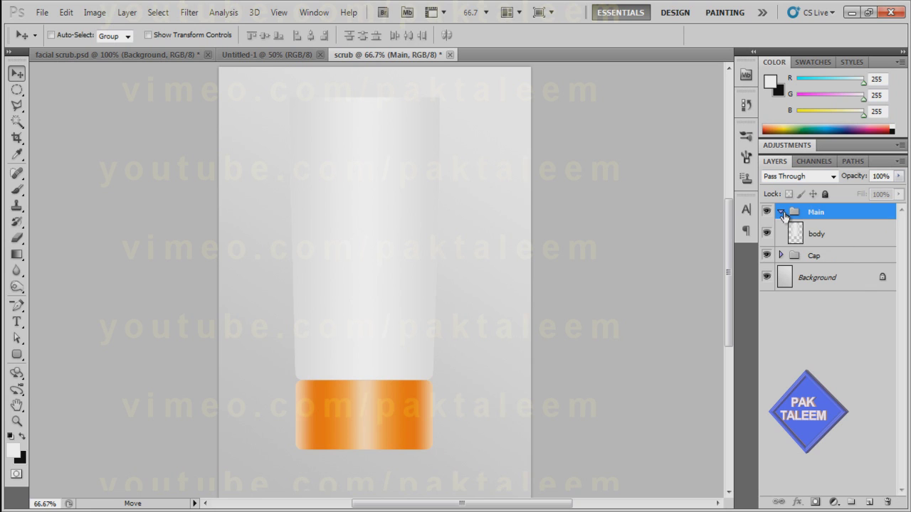
click(797, 234)
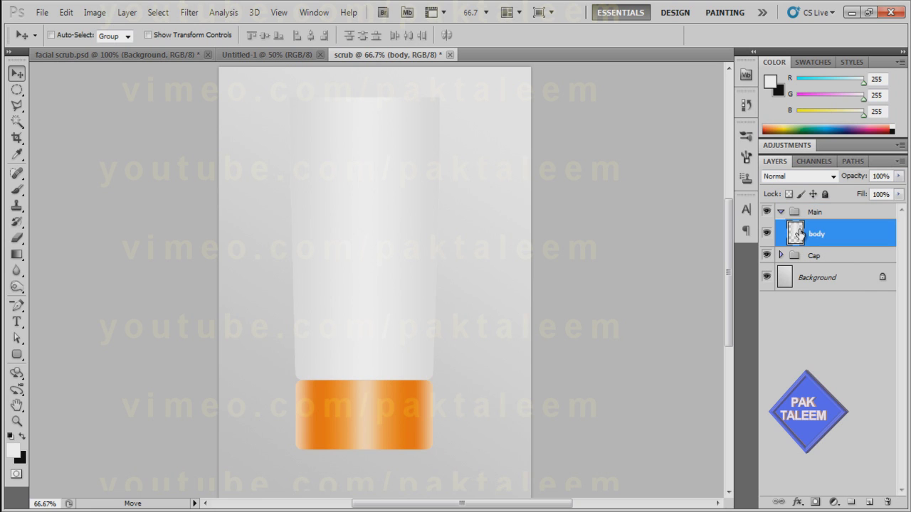
ctrl+click(795, 233)
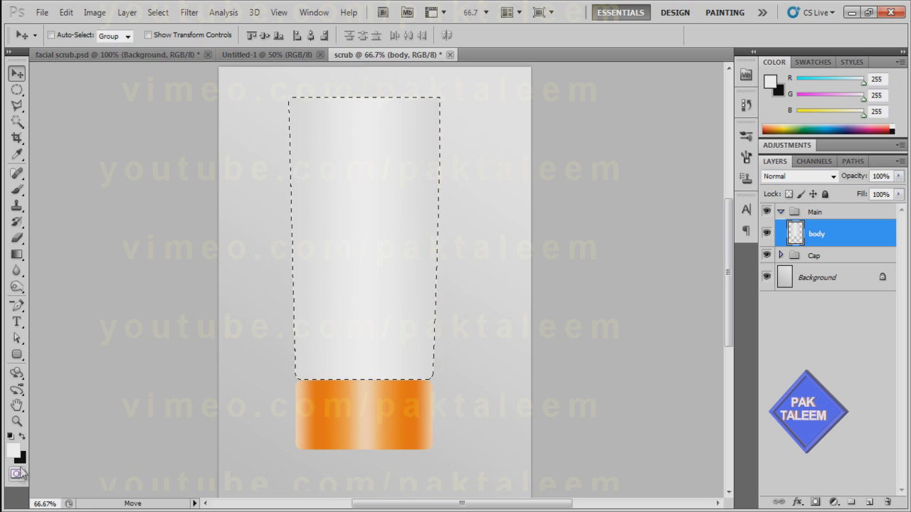
Swap the foreground and background colours and set the foreground colour to grey a2a2a2.
key(x)
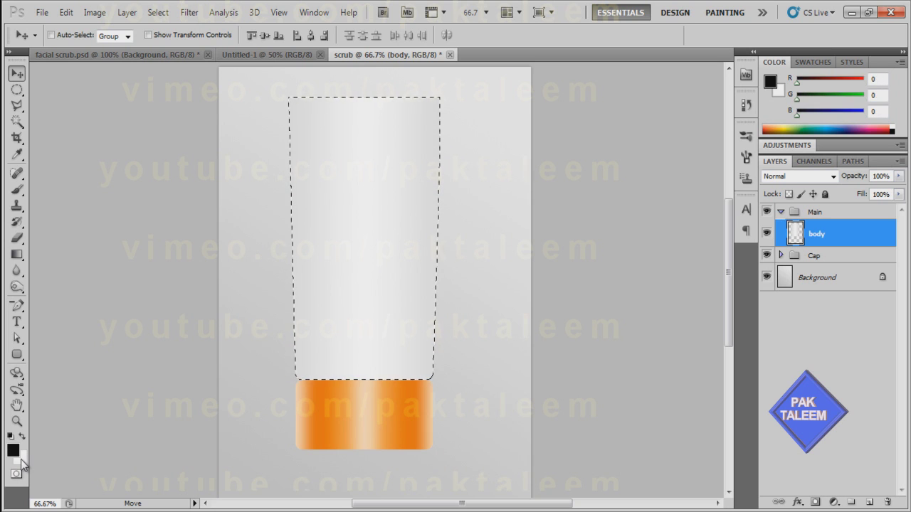
click(12, 448)
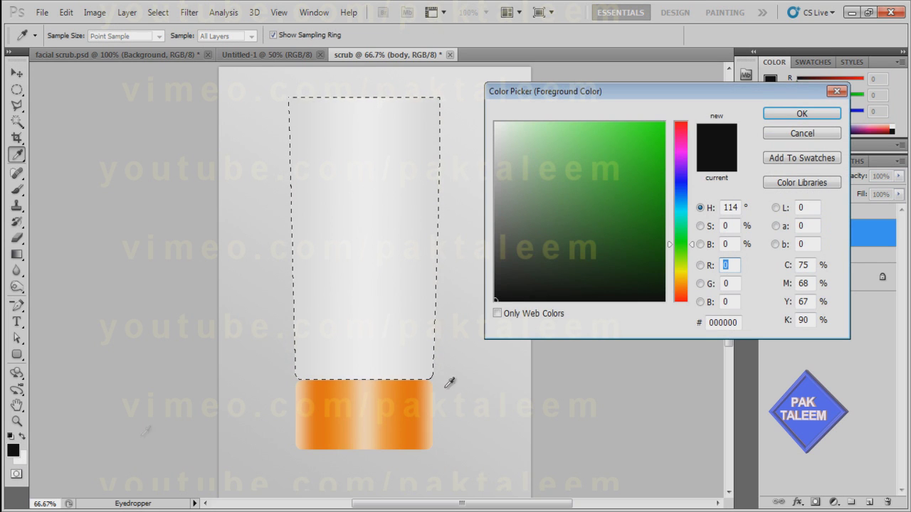
drag(738, 322, 685, 324)
text(a2a2a2)
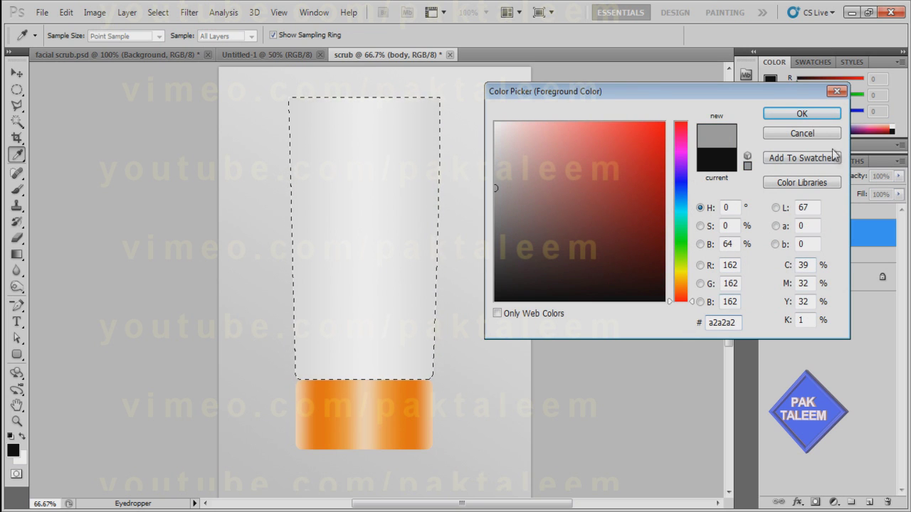
click(802, 114)
key(v)
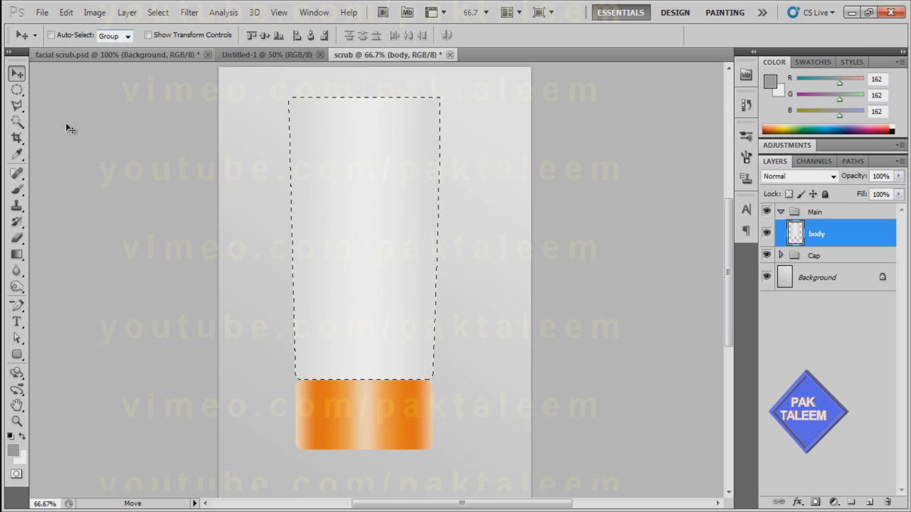
Set up the soft round Brush with a size of about 174 px.
click(18, 190)
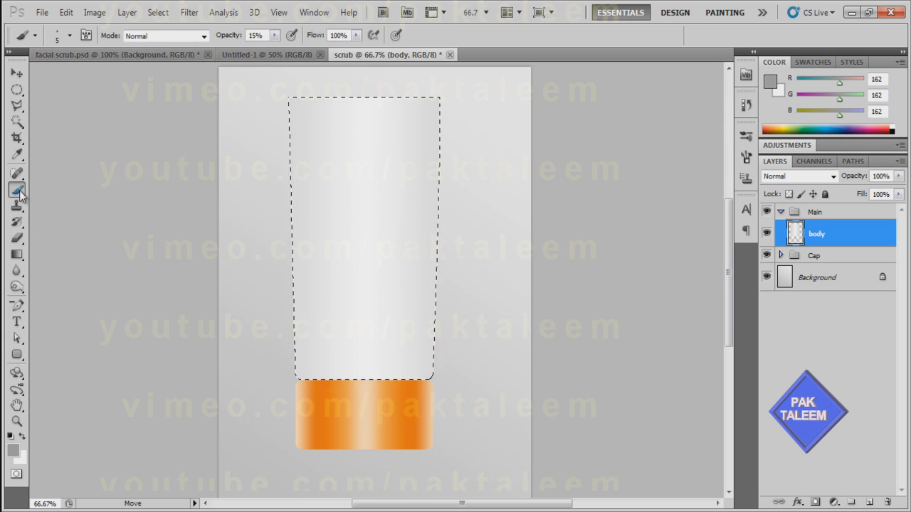
click(71, 37)
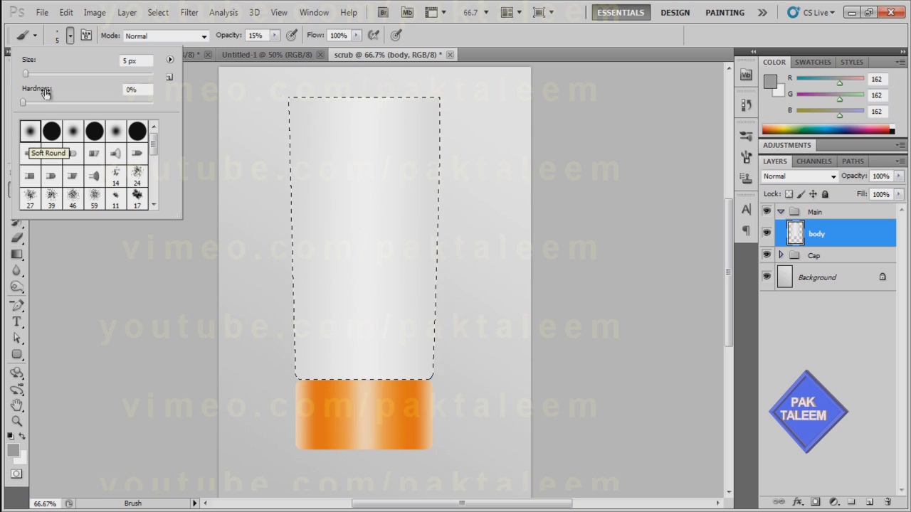
drag(26, 74, 73, 73)
text(50)
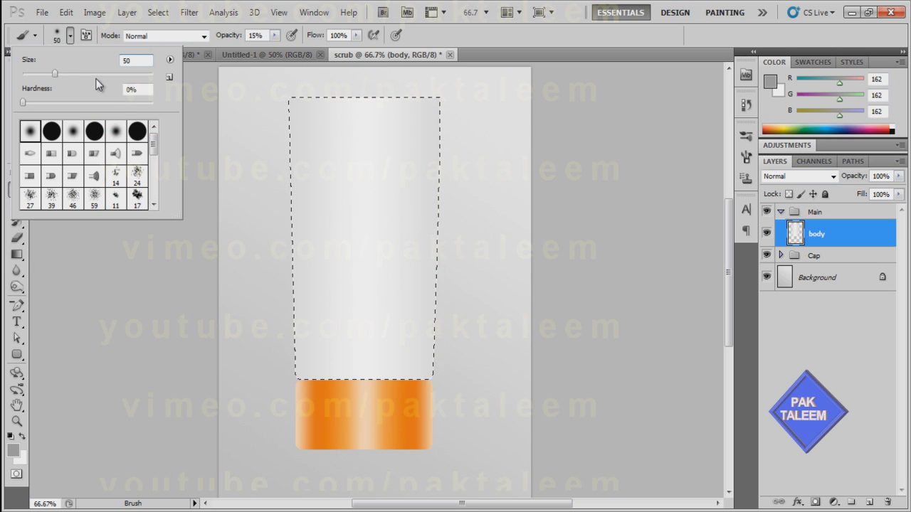
drag(55, 73, 88, 74)
drag(89, 74, 112, 74)
key(Return)
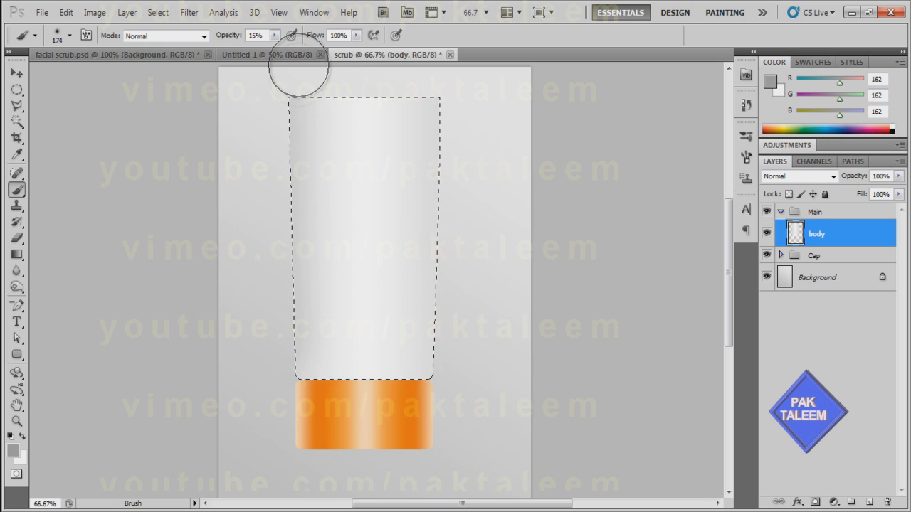
Paint soft grey shading along the inner edges of the selected tube body, deselect, and expand the Cap group.
mouse_move(310, 87)
mouse_down()
mouse_move(435, 90)
mouse_move(463, 122)
mouse_move(467, 173)
mouse_move(453, 340)
mouse_move(451, 333)
mouse_move(417, 478)
mouse_move(423, 392)
mouse_move(285, 406)
mouse_move(293, 388)
mouse_up()
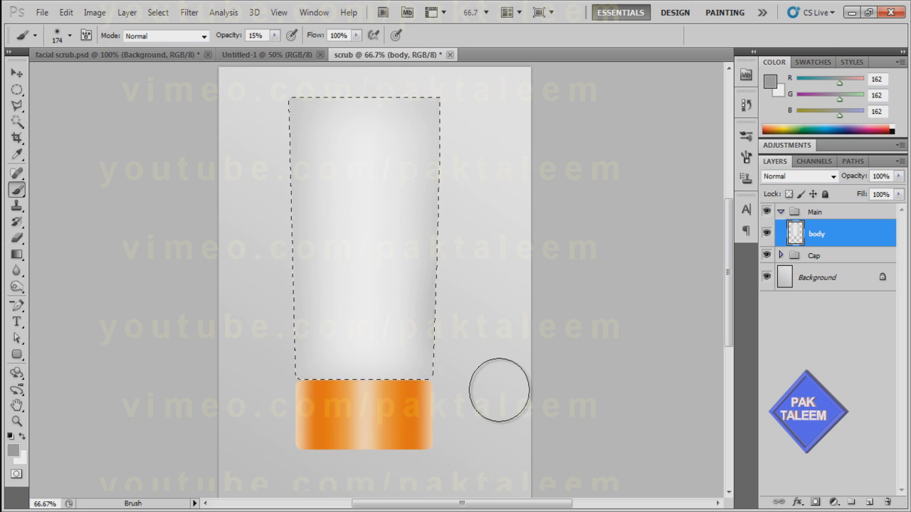
key(ctrl+d)
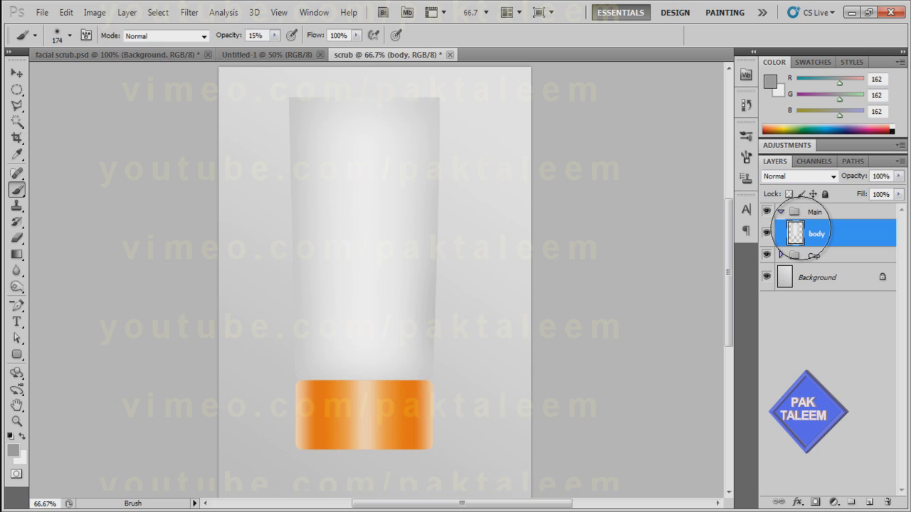
click(781, 255)
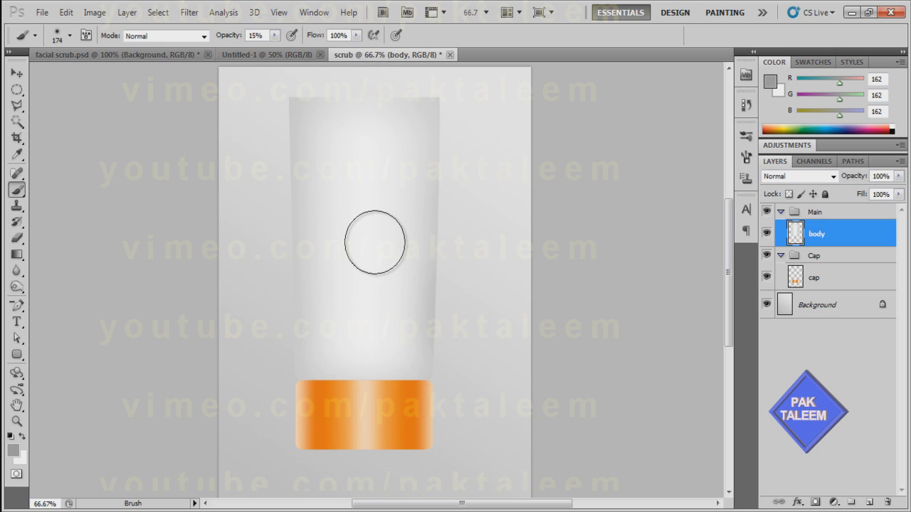
Load the tube body's outline as a selection and subtract thin bands along its upper and lower edges with the Rectangular Marquee.
ctrl+click(796, 234)
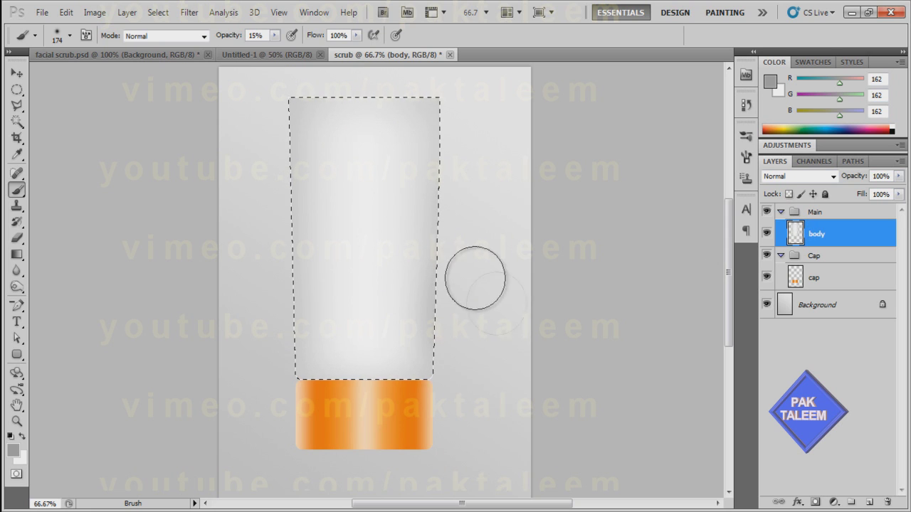
drag(411, 171, 411, 370)
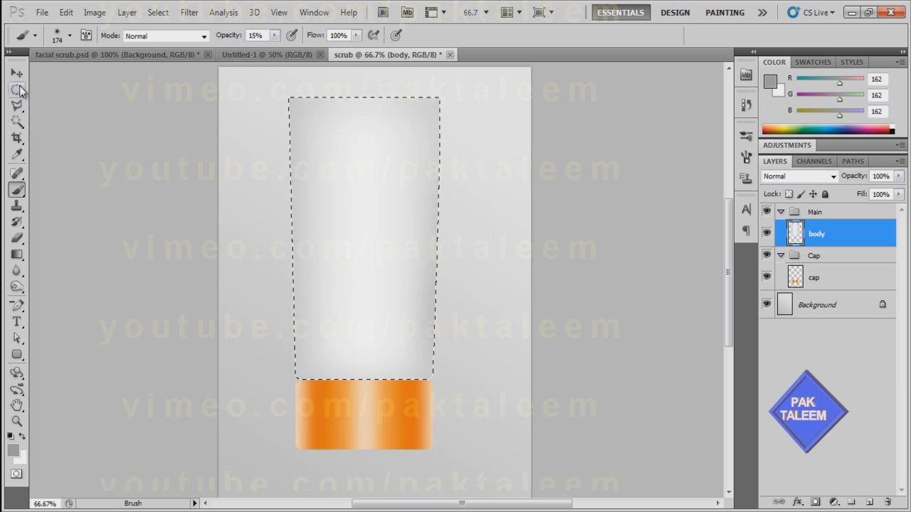
click(18, 89)
click(64, 93)
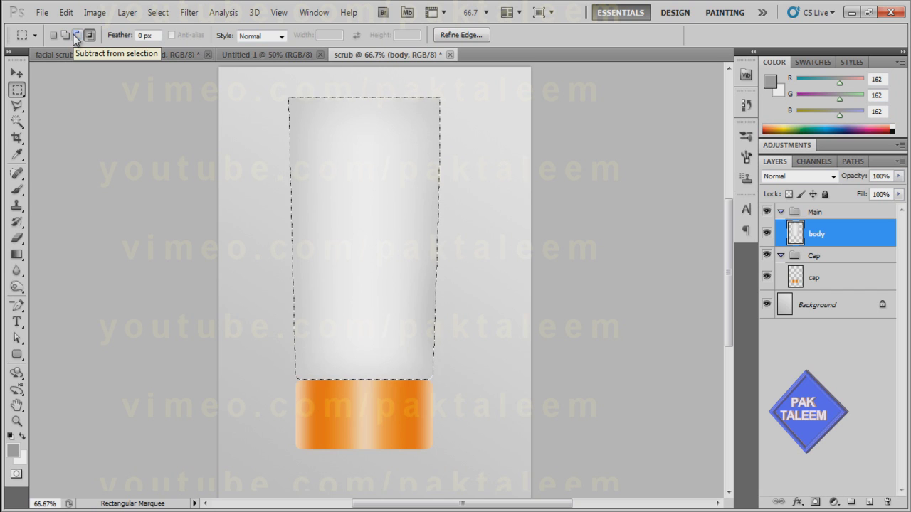
click(76, 36)
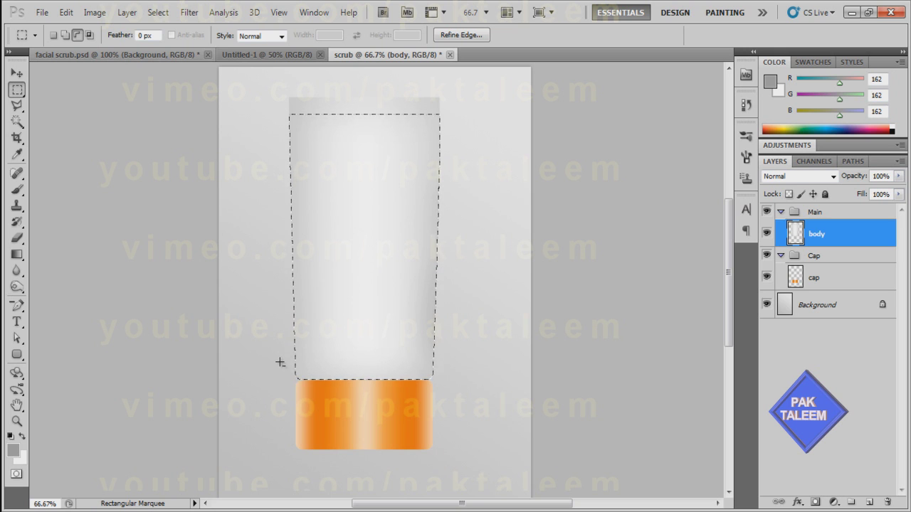
drag(403, 371, 441, 379)
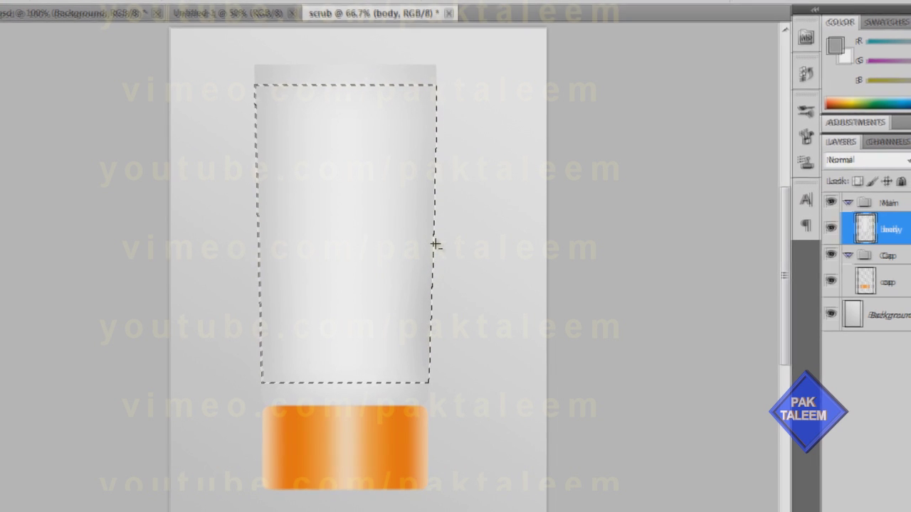
Set the Elliptical Marquee to subtract from the selection and try cutting an ellipse out of the tube's upper part.
right_click(20, 94)
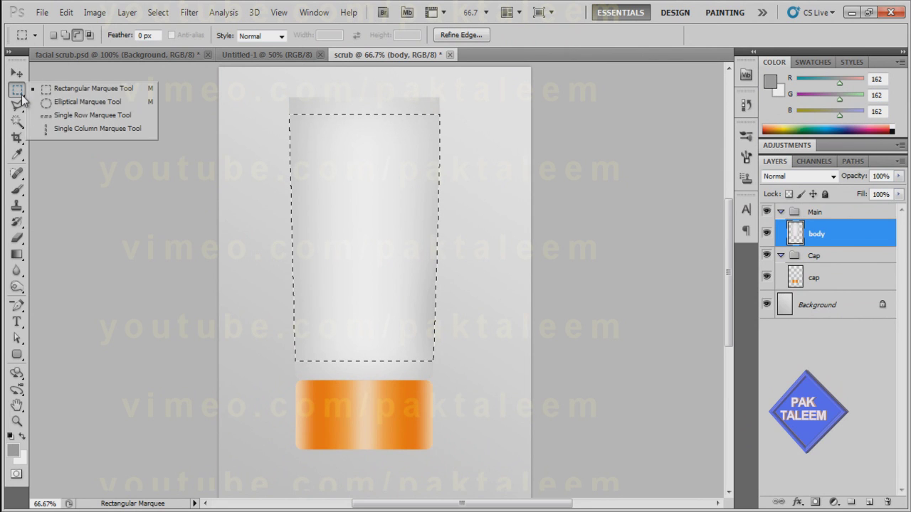
click(79, 103)
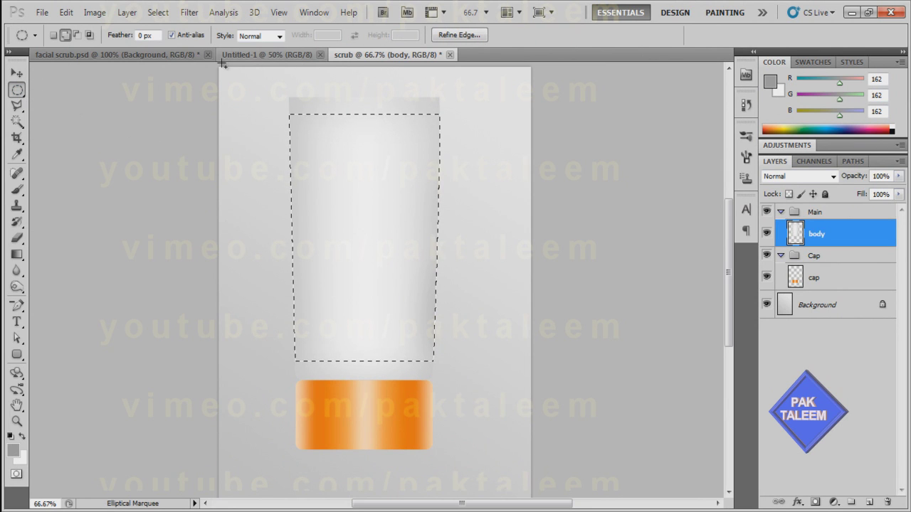
drag(727, 272, 727, 238)
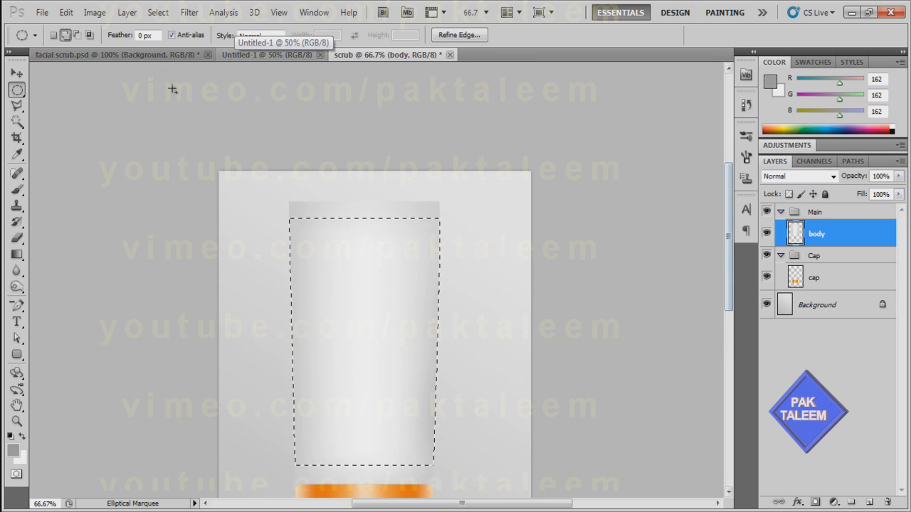
click(77, 34)
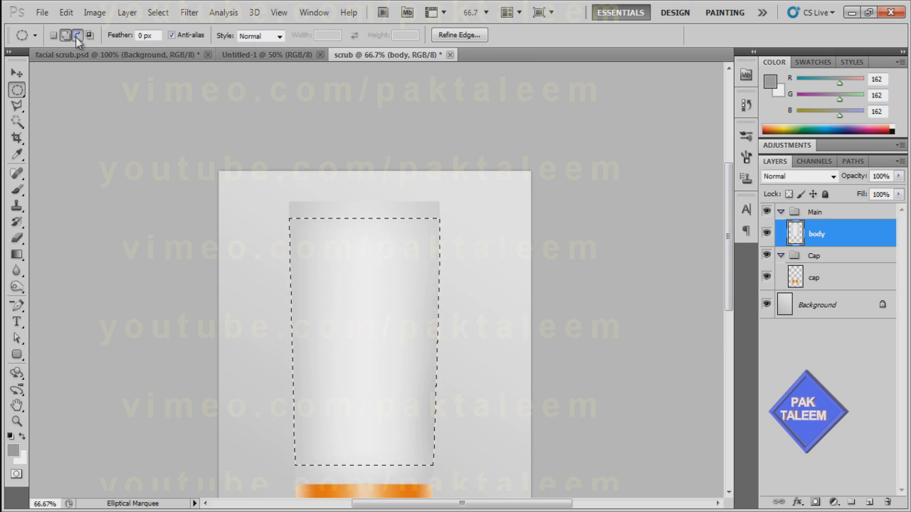
drag(278, 135, 545, 304)
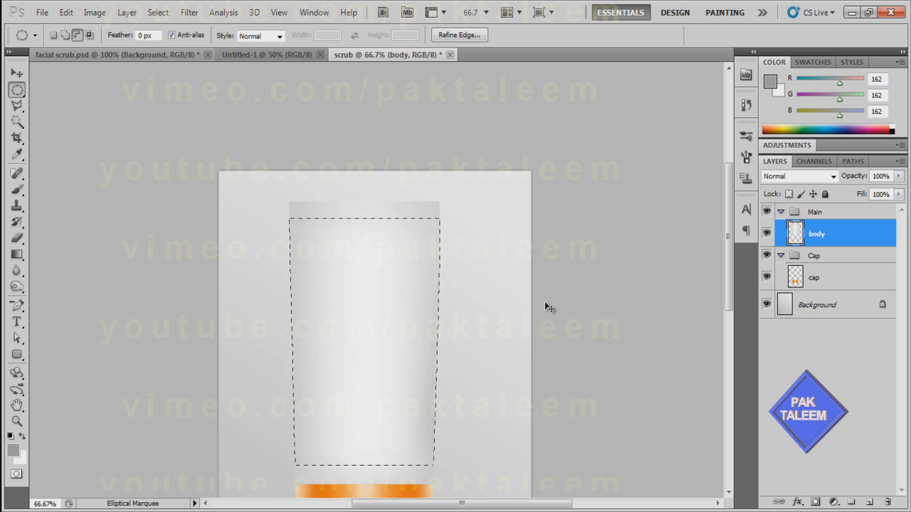
Subtract a large ellipse from the body selection, leaving a concave curve sweeping from the upper-left corner down to the right edge.
key(ctrl+plus)
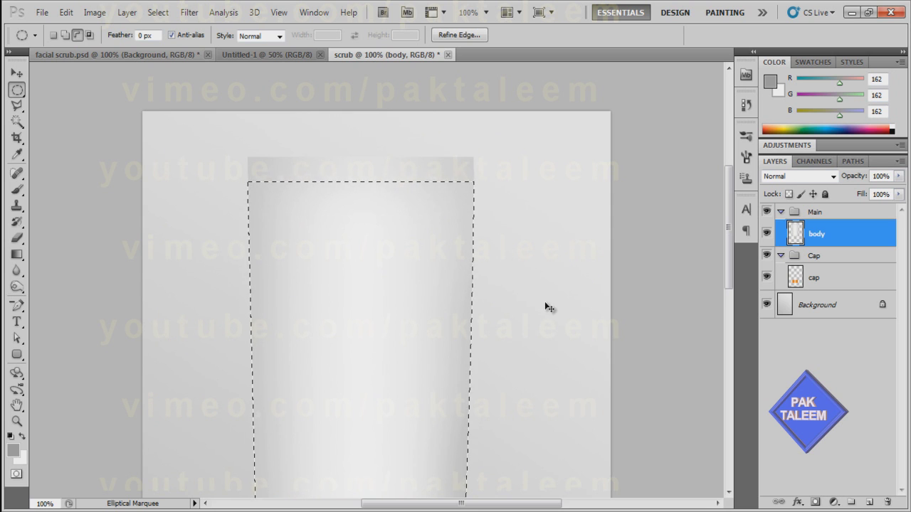
key(ctrl+plus)
key(ctrl+minus)
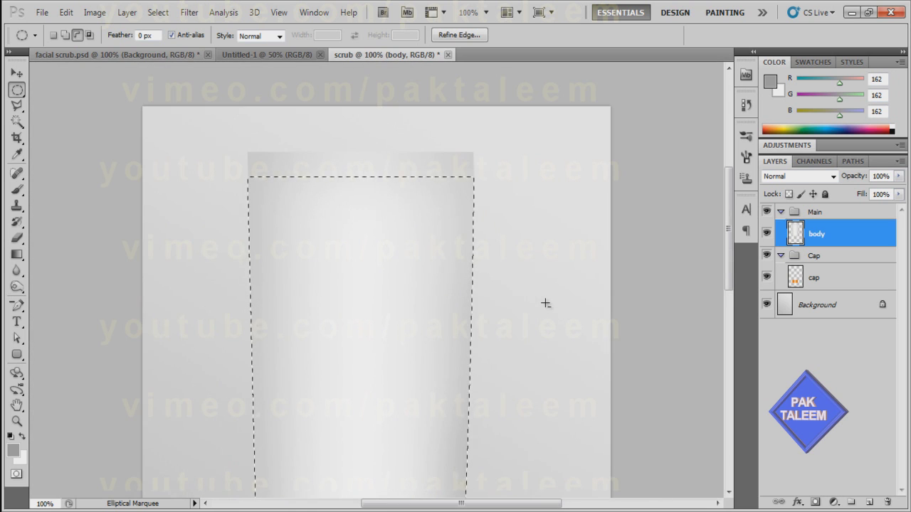
mouse_move(729, 185)
mouse_down()
mouse_move(734, 208)
mouse_move(733, 199)
mouse_up()
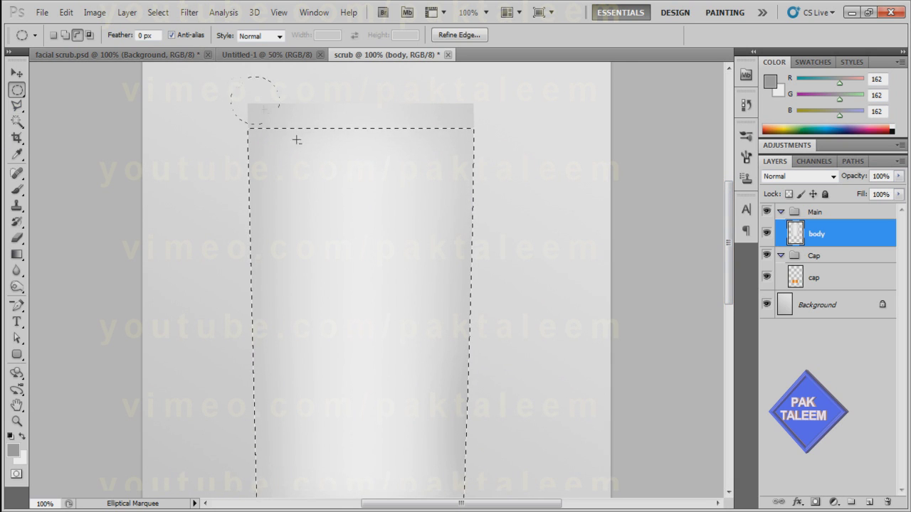
drag(559, 382, 568, 404)
drag(569, 217, 569, 222)
drag(596, 282, 673, 300)
drag(589, 351, 568, 333)
drag(628, 342, 649, 360)
drag(651, 358, 653, 344)
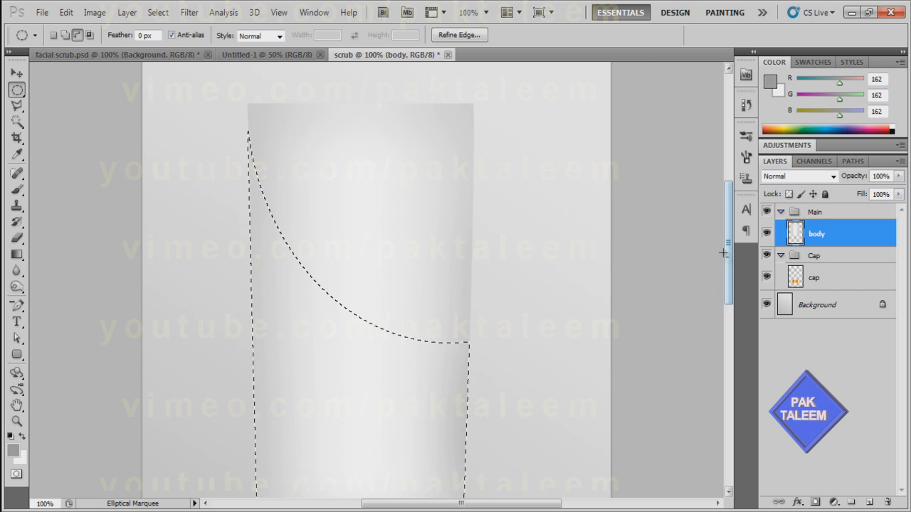
Add a new layer above body in the Main group and name it green strip.
mouse_move(728, 244)
mouse_down()
mouse_move(733, 286)
mouse_move(734, 257)
mouse_up()
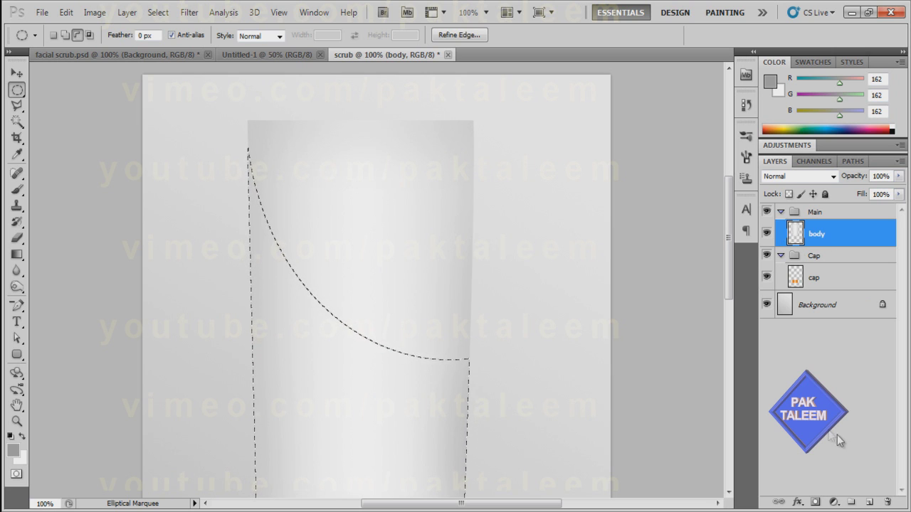
click(869, 502)
double_click(824, 235)
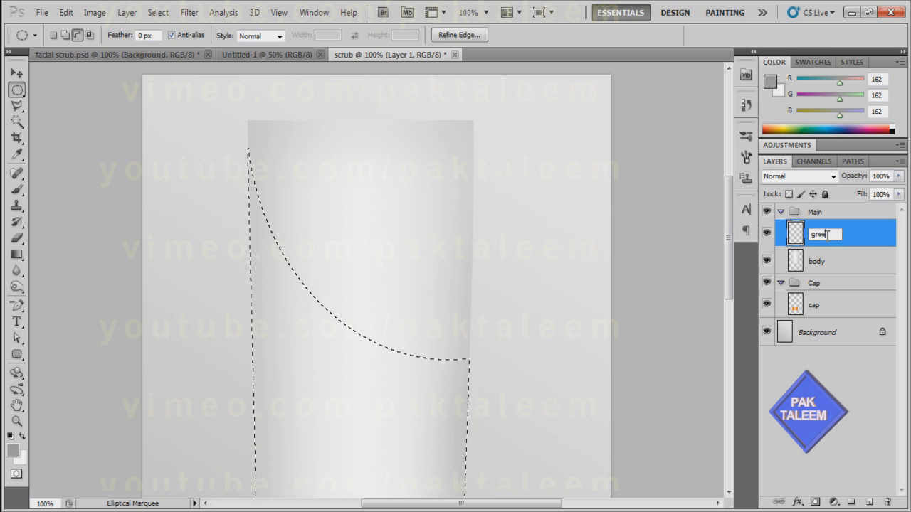
text(green strip)
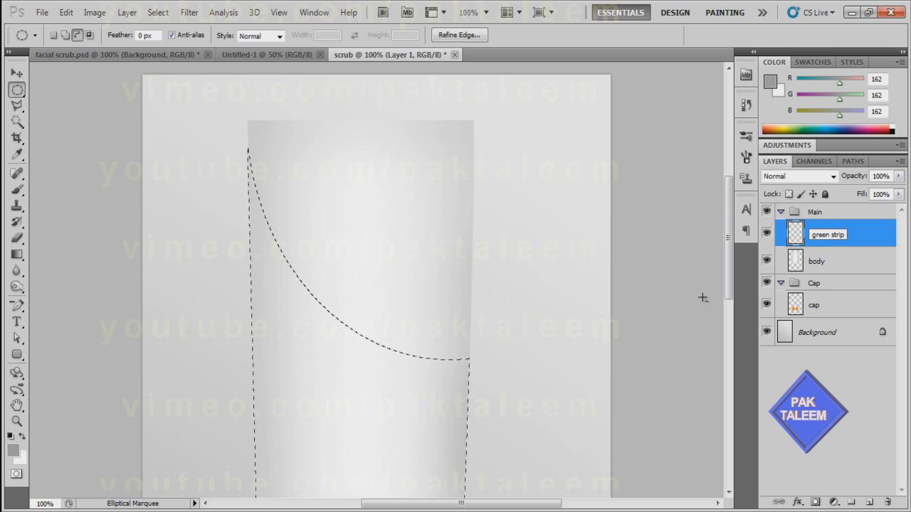
click(795, 240)
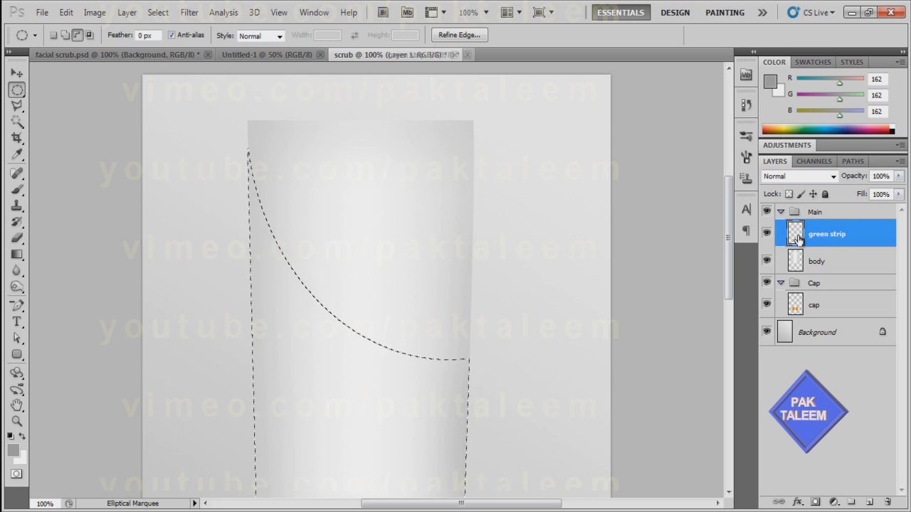
Fill the curved selection on the green strip layer with the grey foreground colour using the Paint Bucket, and deselect.
click(13, 453)
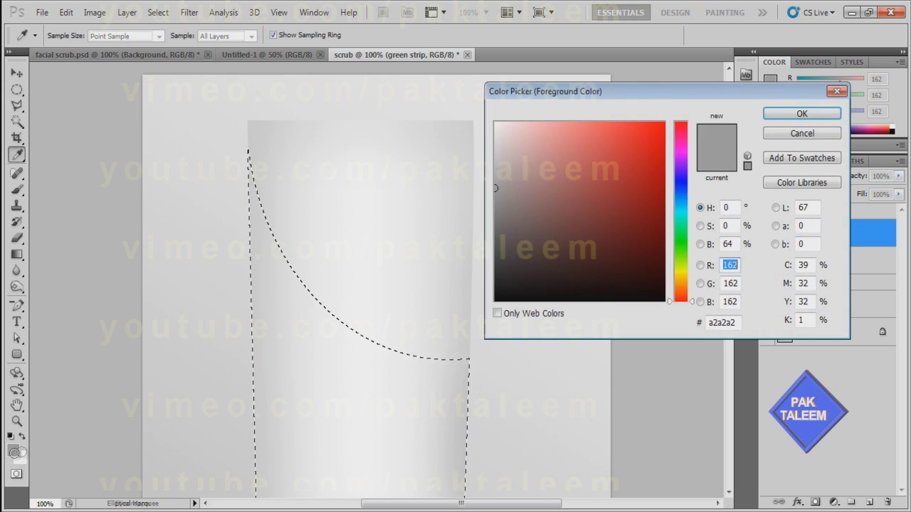
click(809, 116)
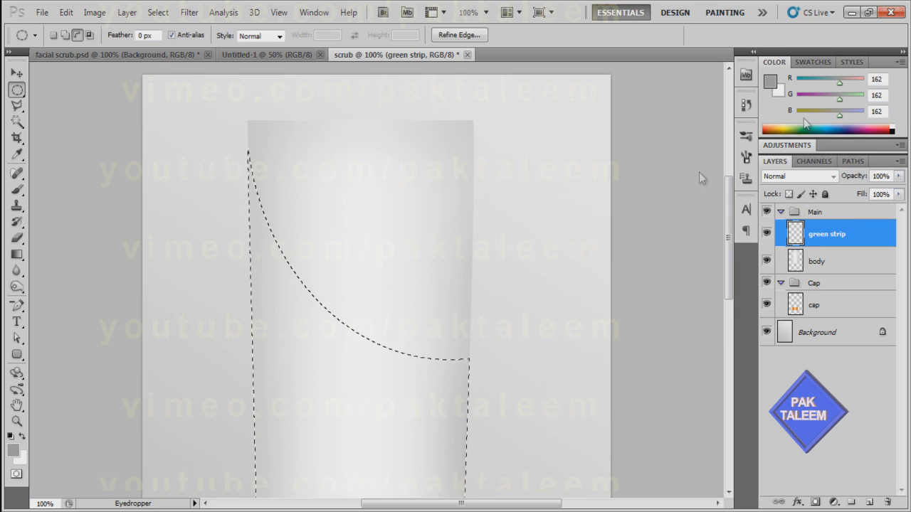
click(16, 256)
drag(15, 256, 55, 265)
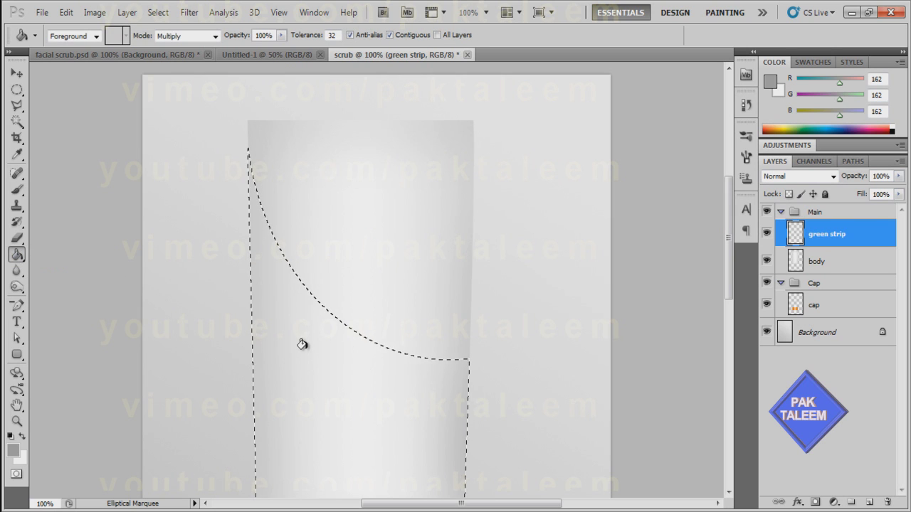
click(306, 352)
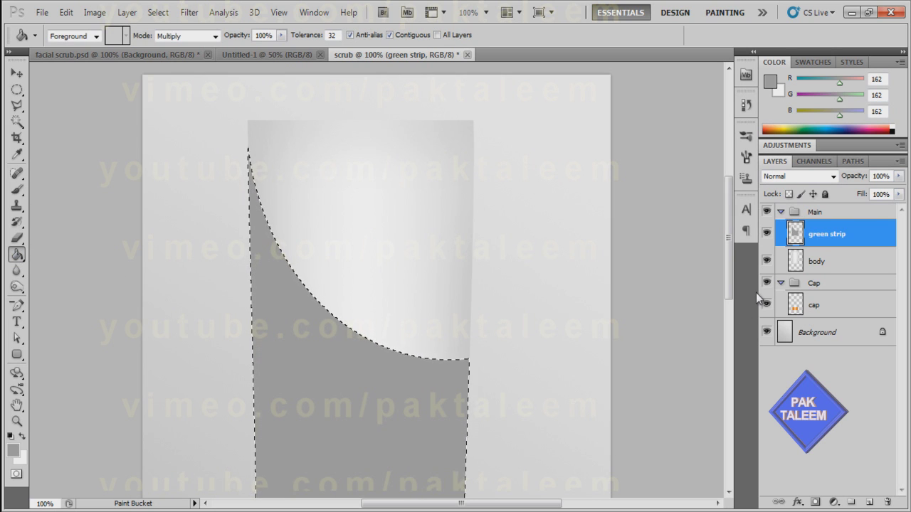
key(ctrl+d)
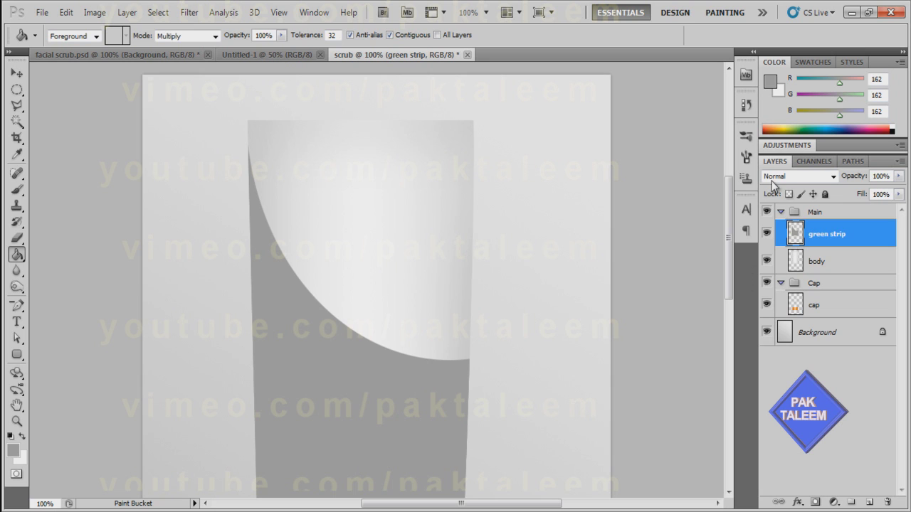
Open the Gradient tool's gradient for editing and set its first colour stop to green 628903.
key(ctrl+minus)
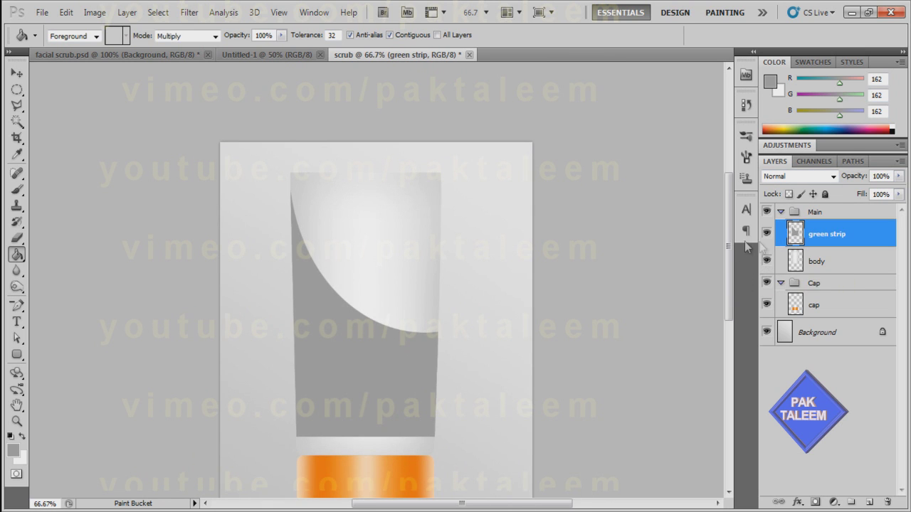
drag(730, 228, 737, 251)
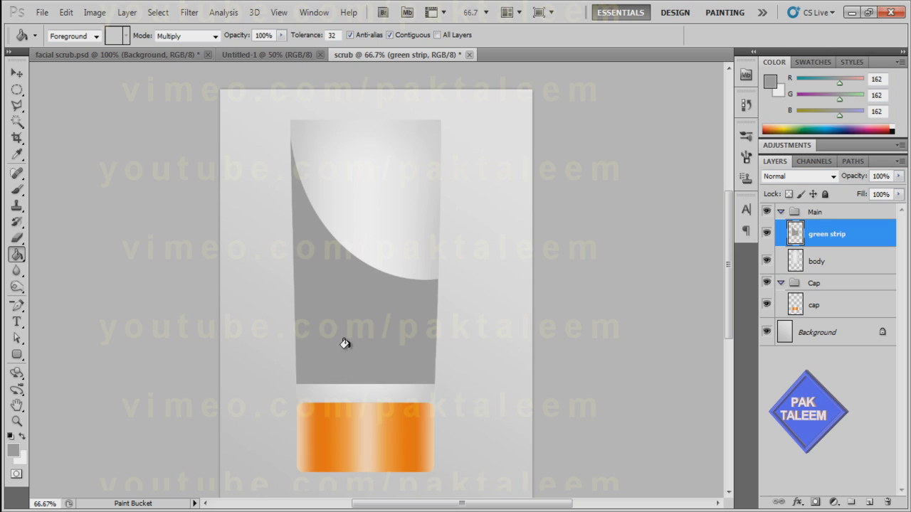
right_click(20, 260)
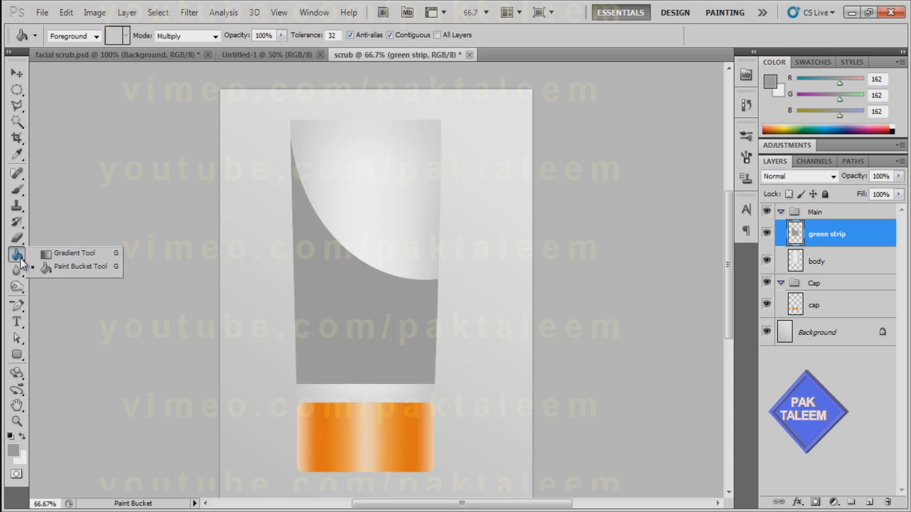
click(71, 253)
click(81, 36)
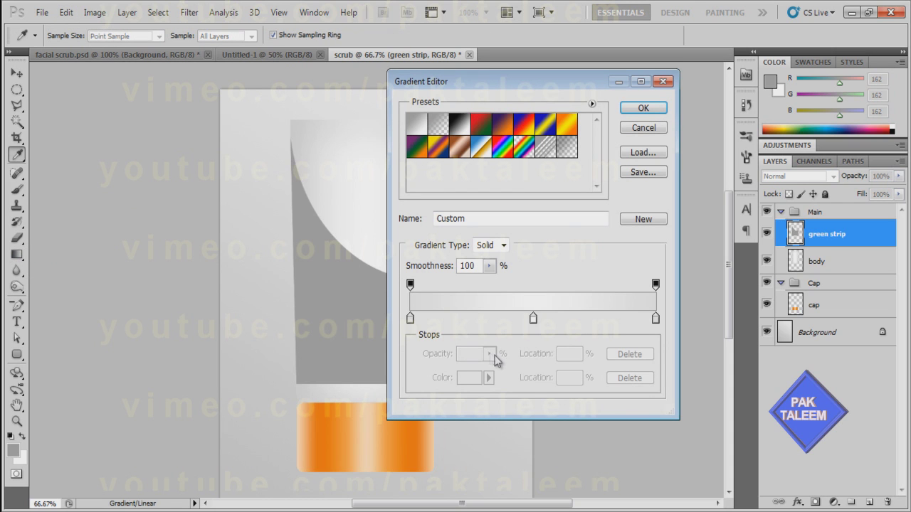
double_click(411, 319)
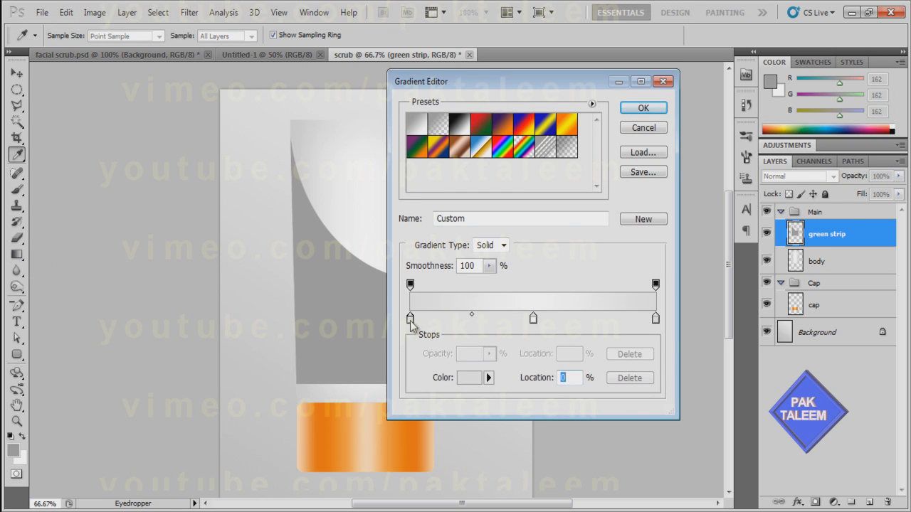
double_click(733, 323)
text(628903)
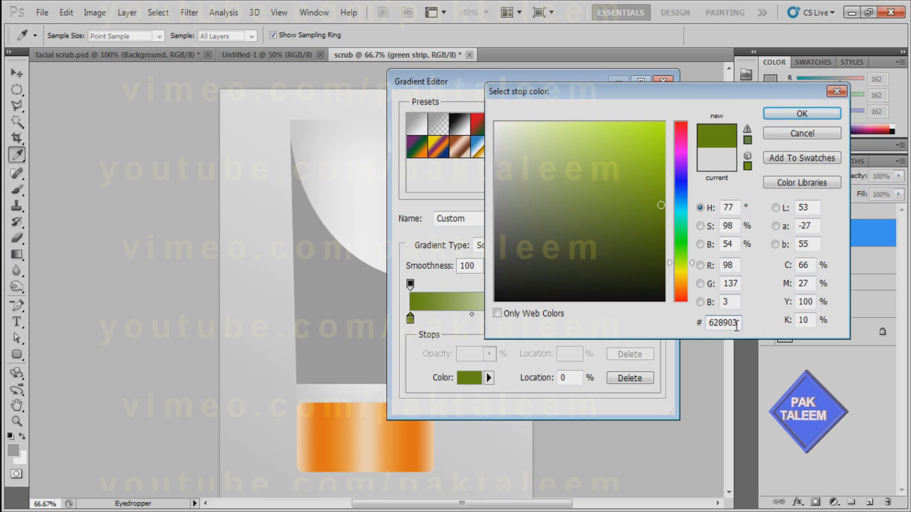
drag(739, 322, 683, 325)
text(62890)
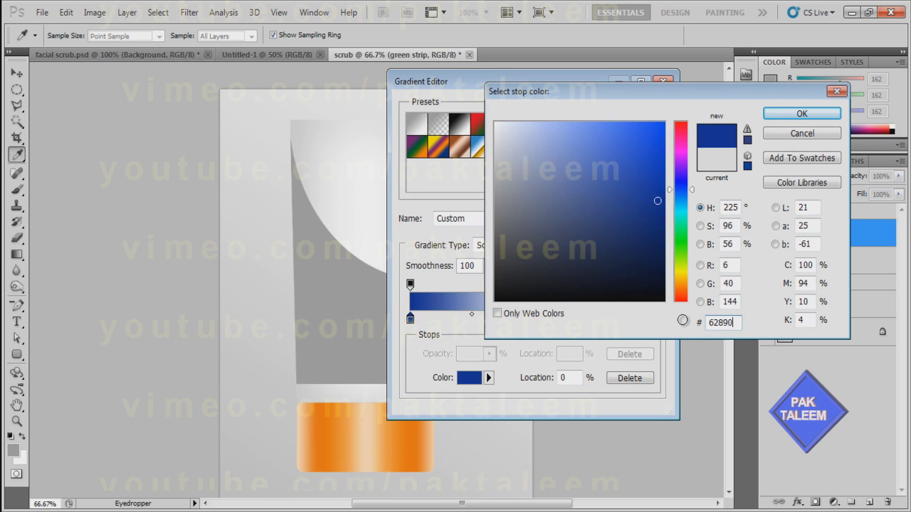
text(3)
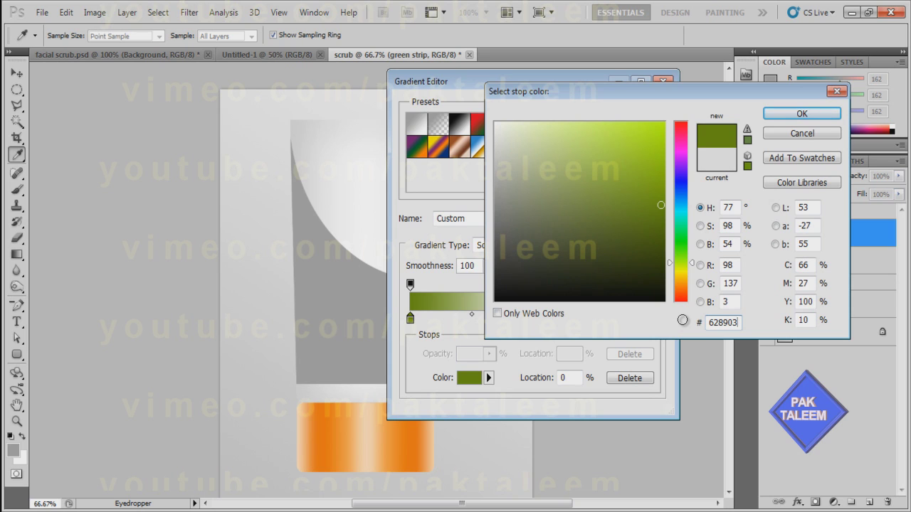
click(799, 114)
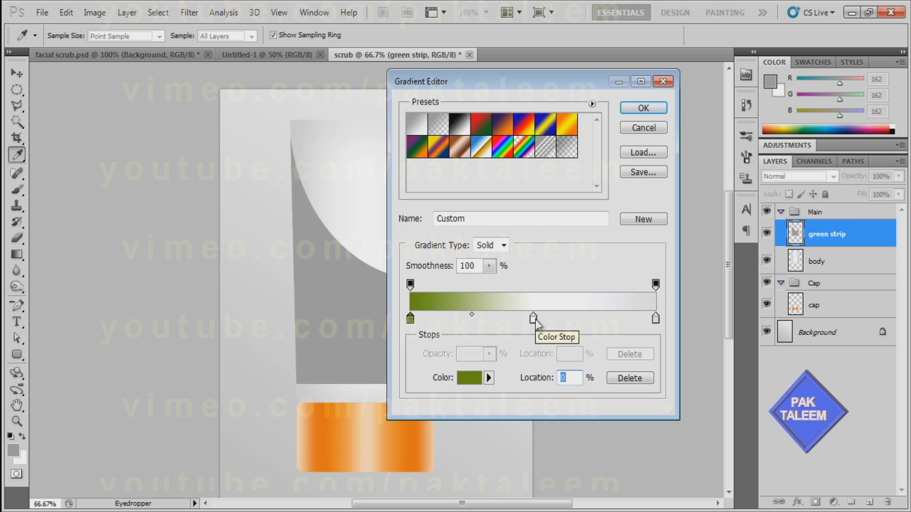
Set the gradient's middle colour stop to bright green aff012.
double_click(533, 319)
drag(727, 322, 708, 324)
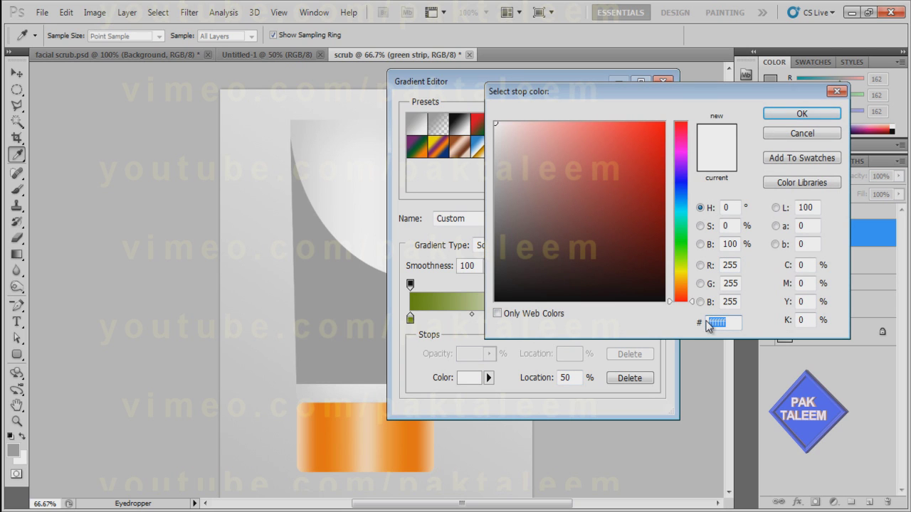
text(aff)
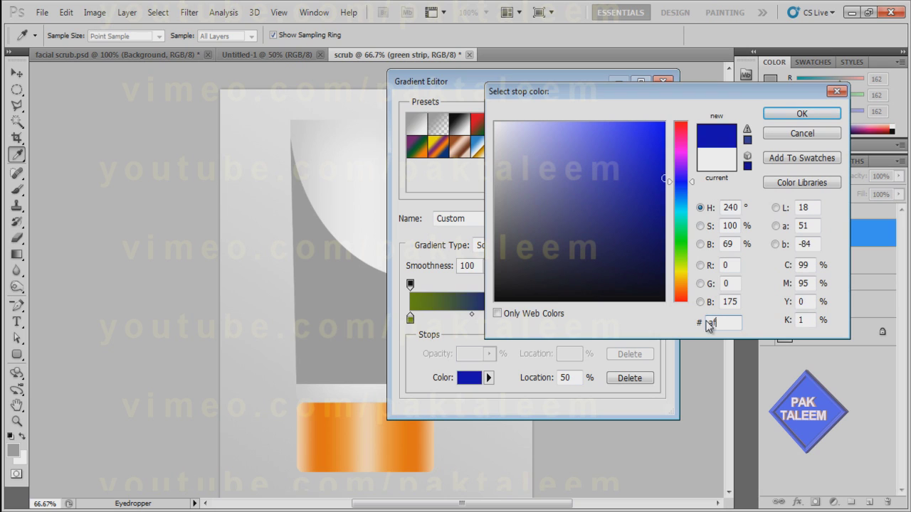
text(0)
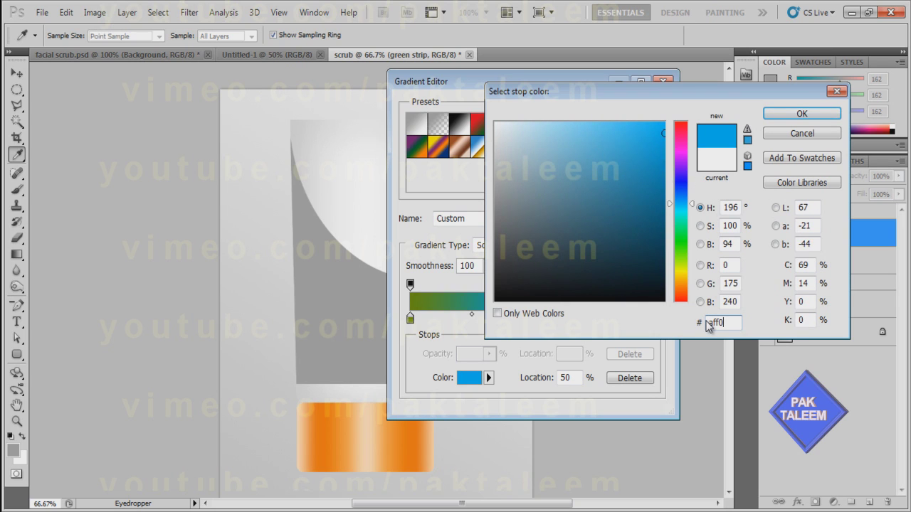
text(12)
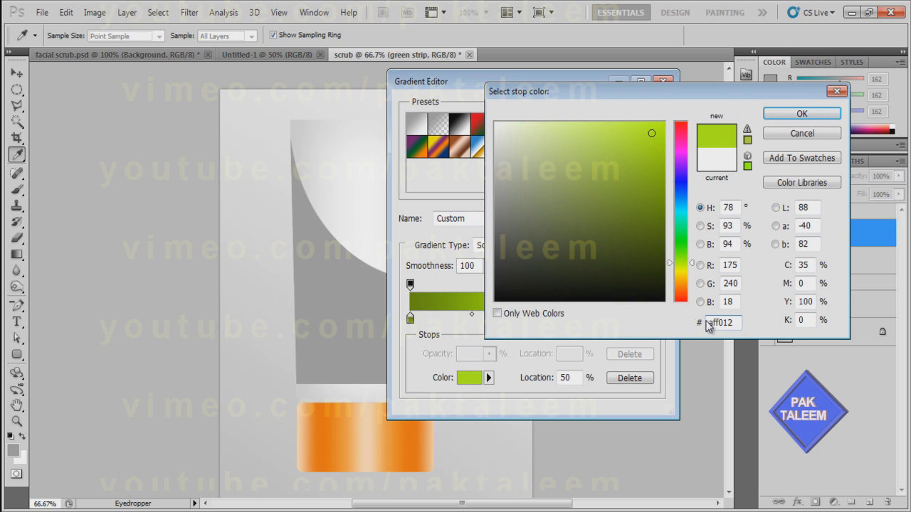
click(801, 114)
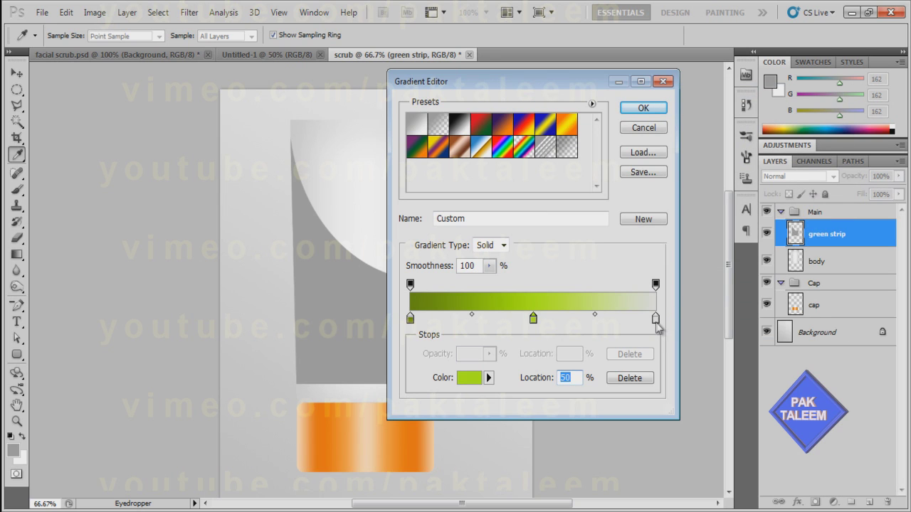
Set the gradient's last colour stop to dark green 628903 and accept the edited gradient.
double_click(655, 319)
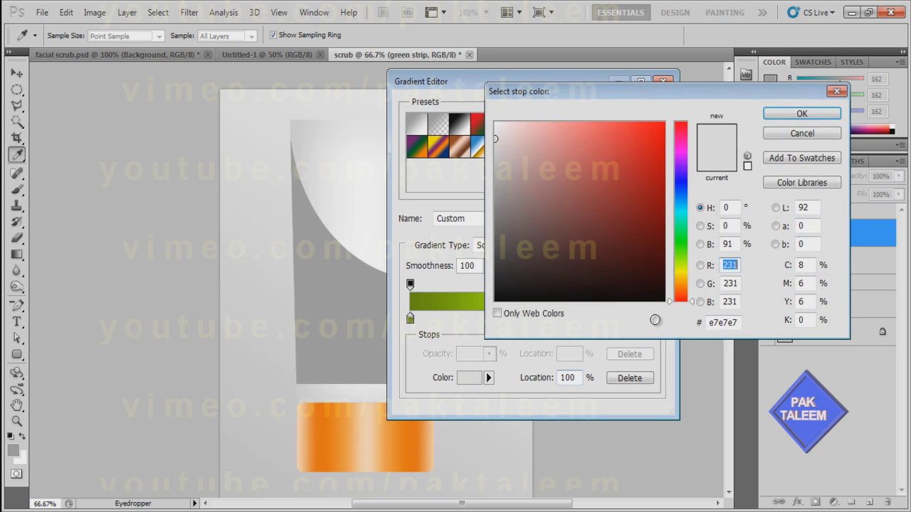
drag(738, 322, 698, 321)
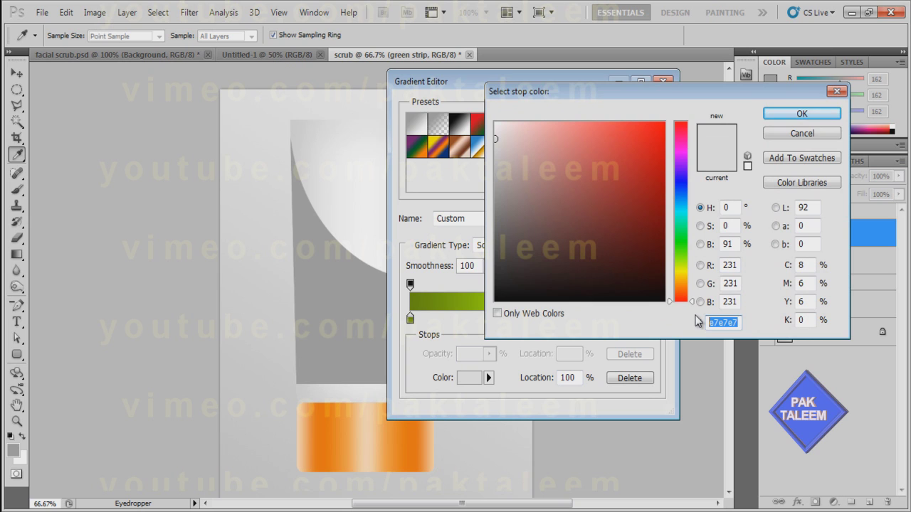
text(6)
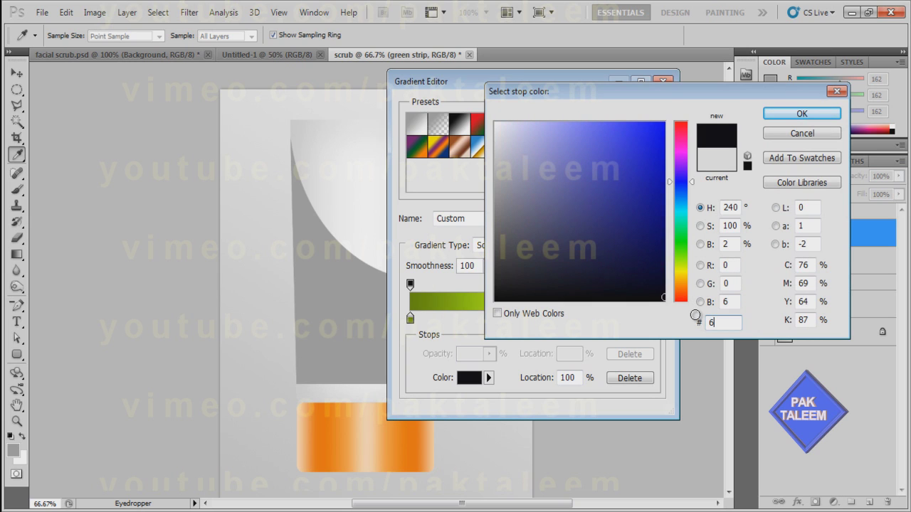
text(28903)
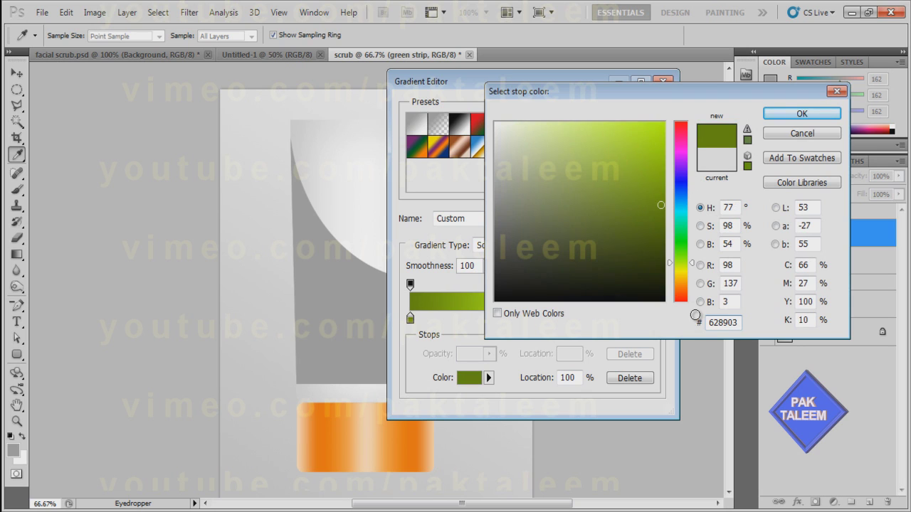
click(818, 115)
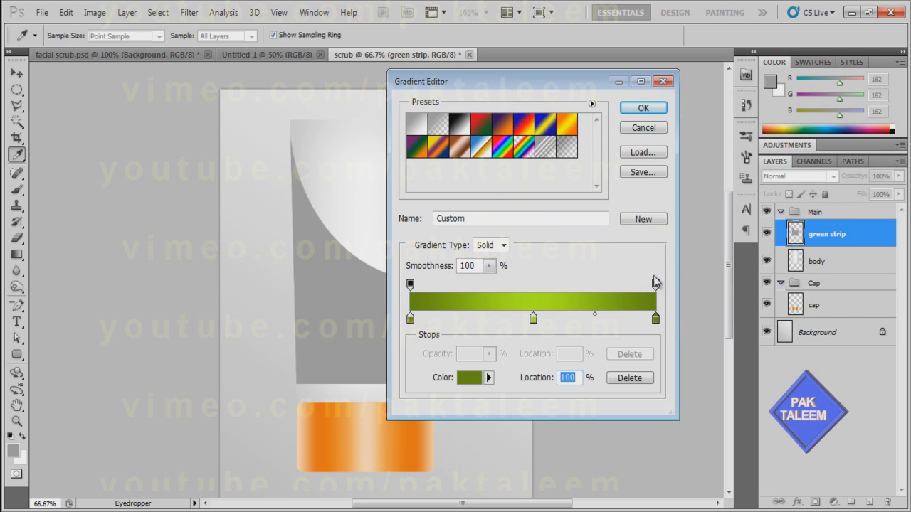
click(534, 318)
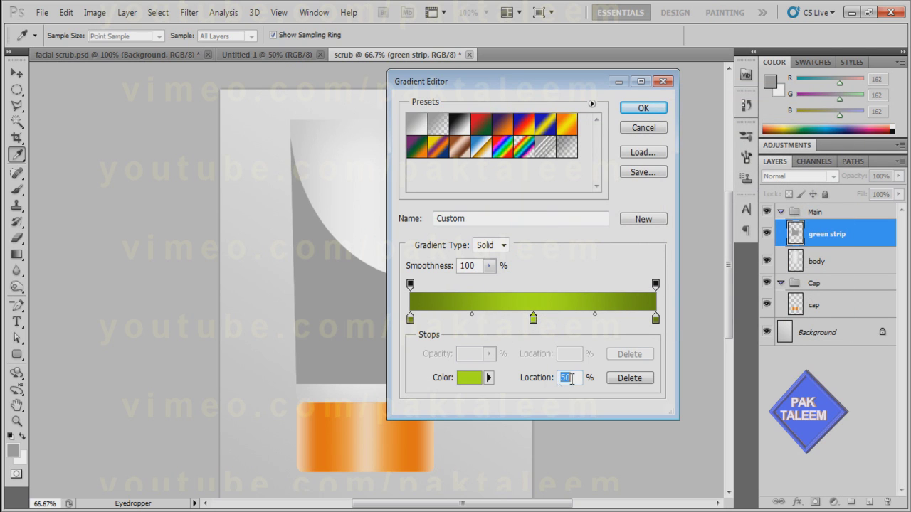
click(643, 109)
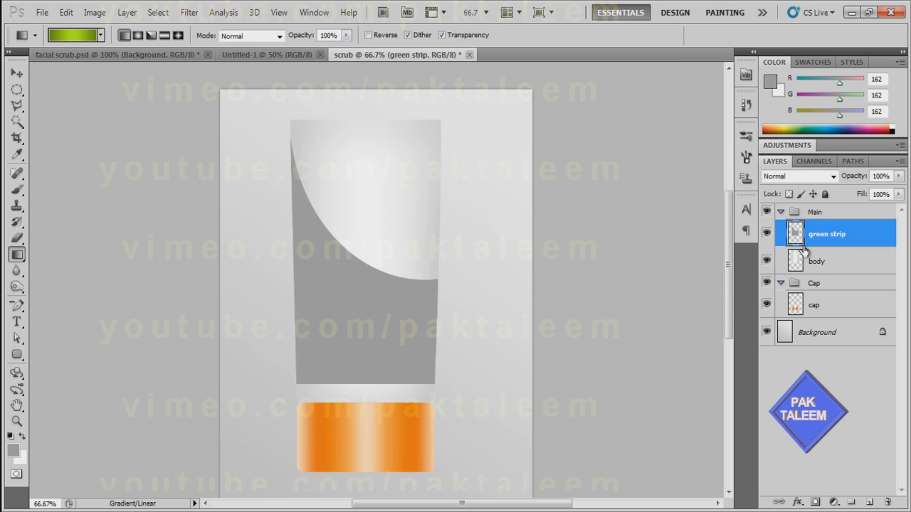
Load the green strip's outline as a selection, fill it with the green linear gradient from left to right edge, and deselect.
ctrl+click(794, 237)
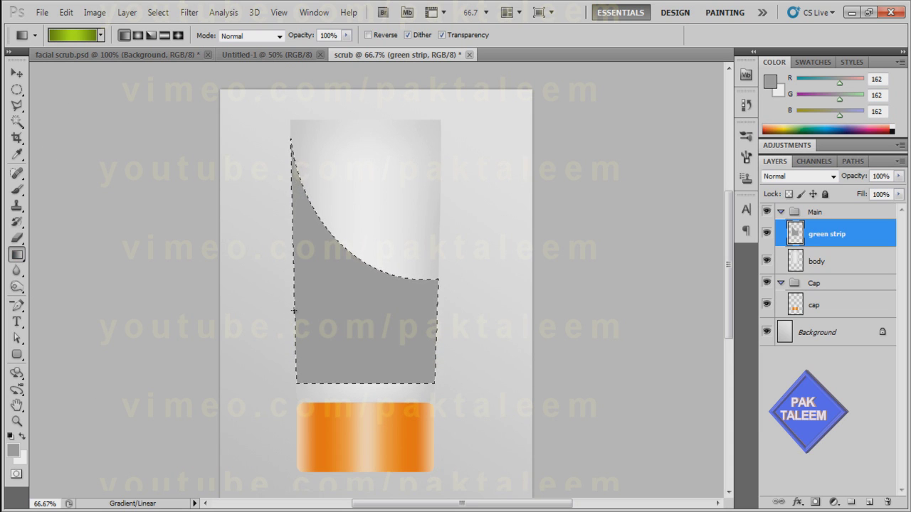
drag(292, 311, 439, 308)
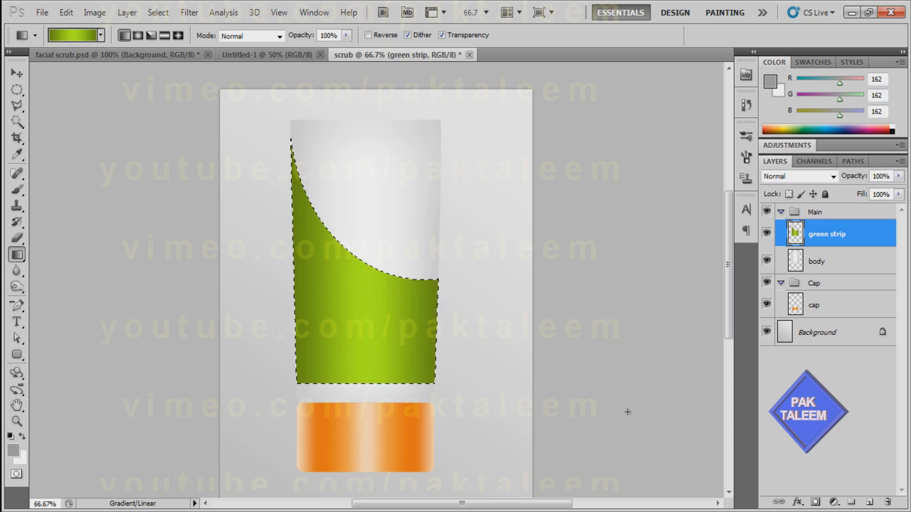
key(ctrl+d)
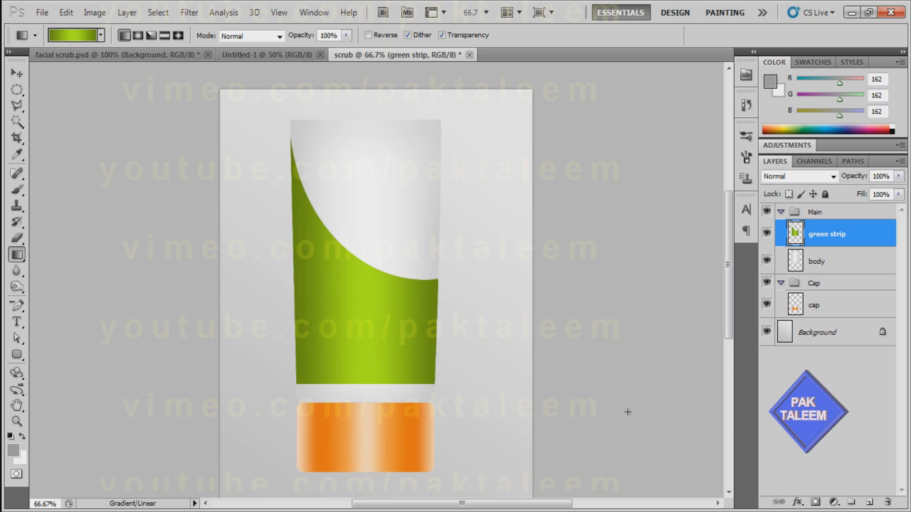
Add a new layer above green strip in the Main group and name it orange slice.
key(w)
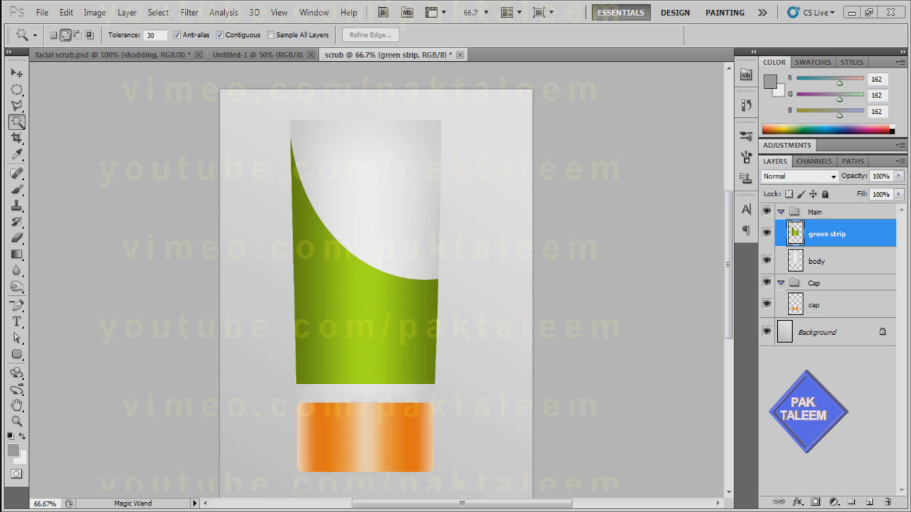
click(869, 502)
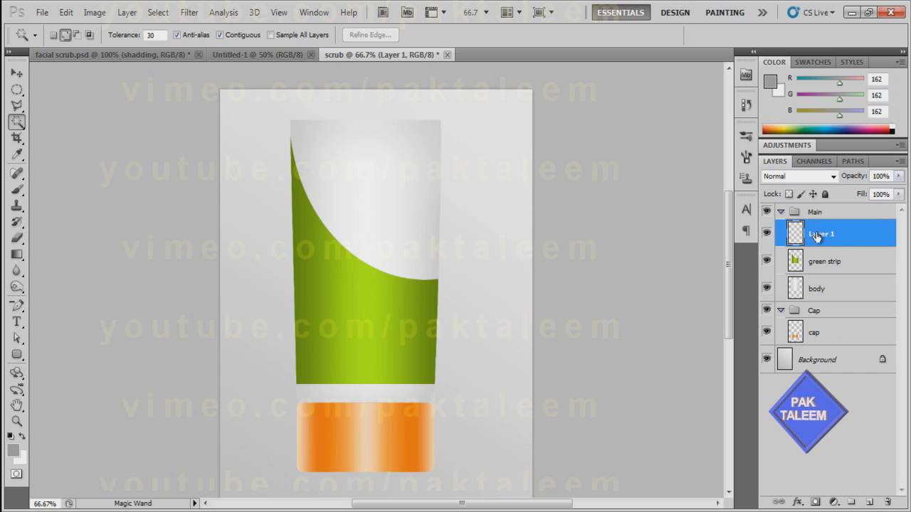
double_click(819, 234)
text(orange slice)
click(797, 240)
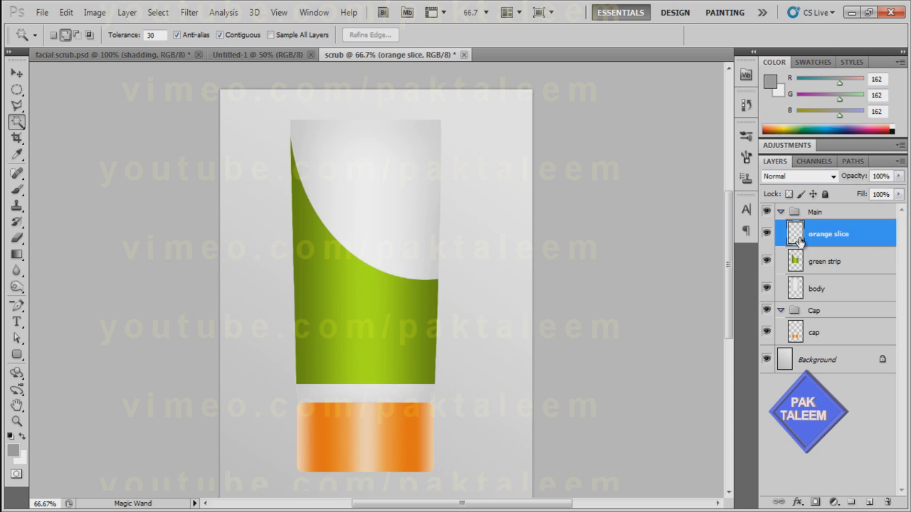
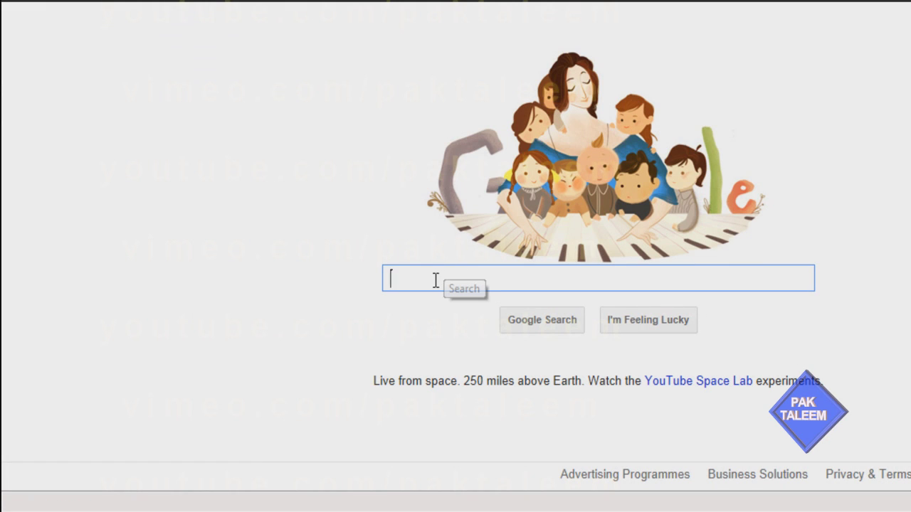
Search Google for "orange slice" in the web browser and show the image results.
text(o)
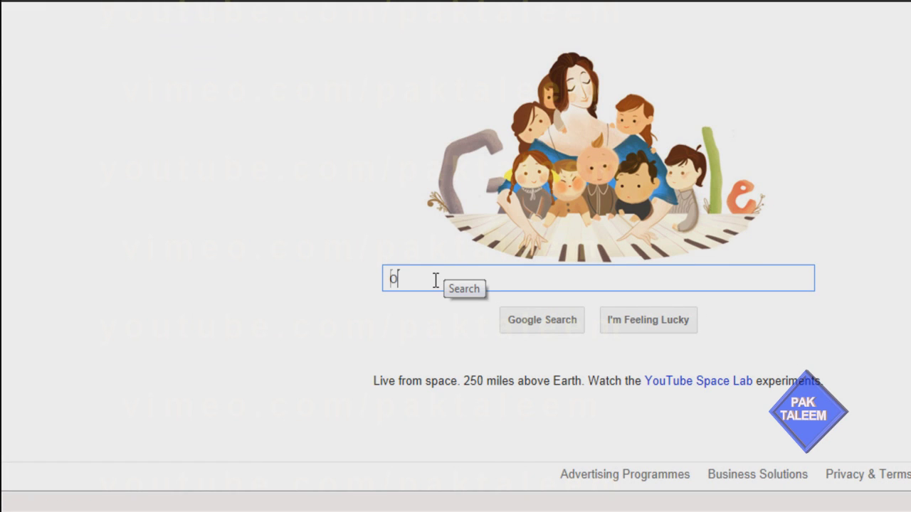
text(range)
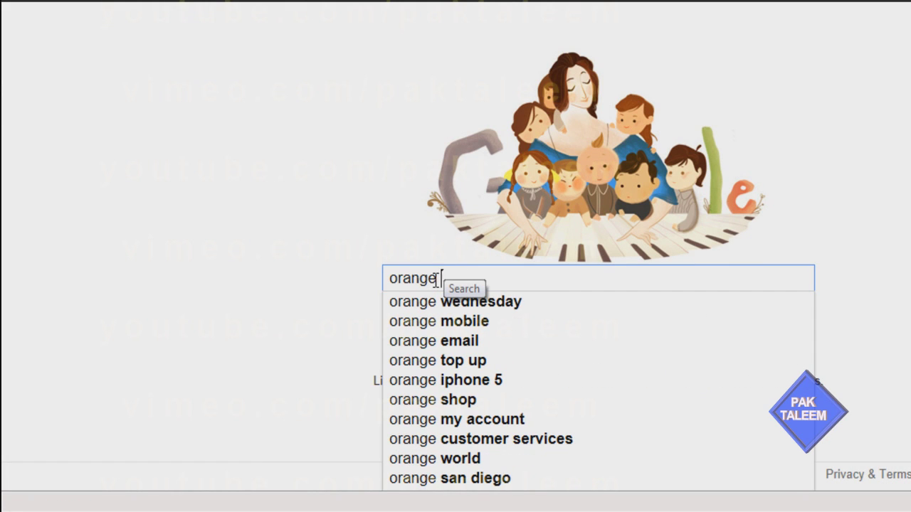
text( slice)
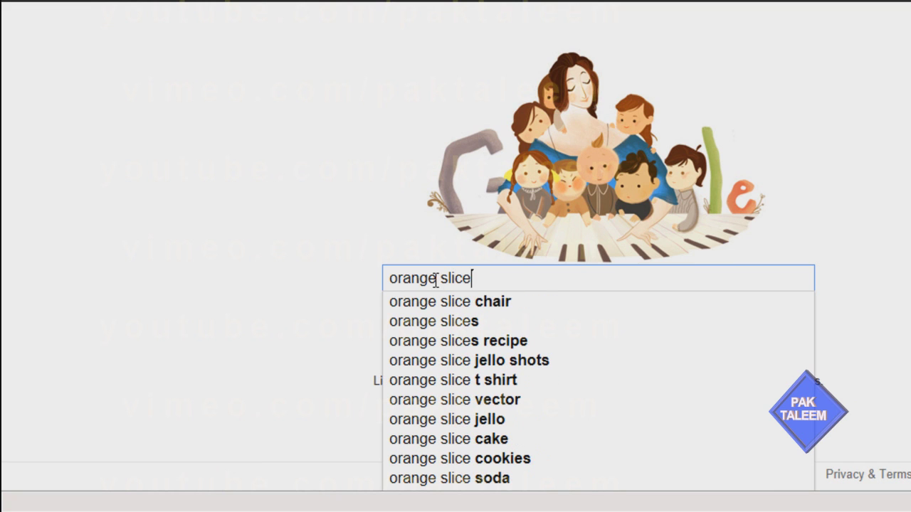
key(Return)
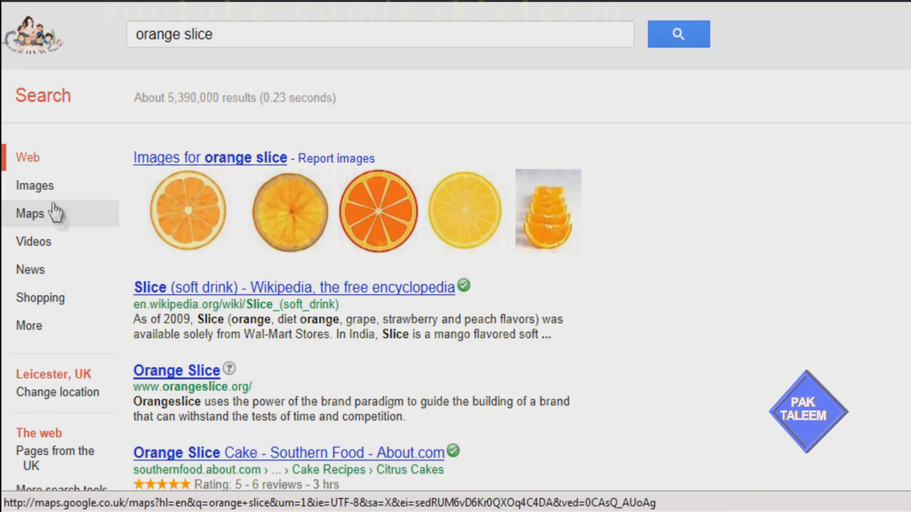
click(48, 188)
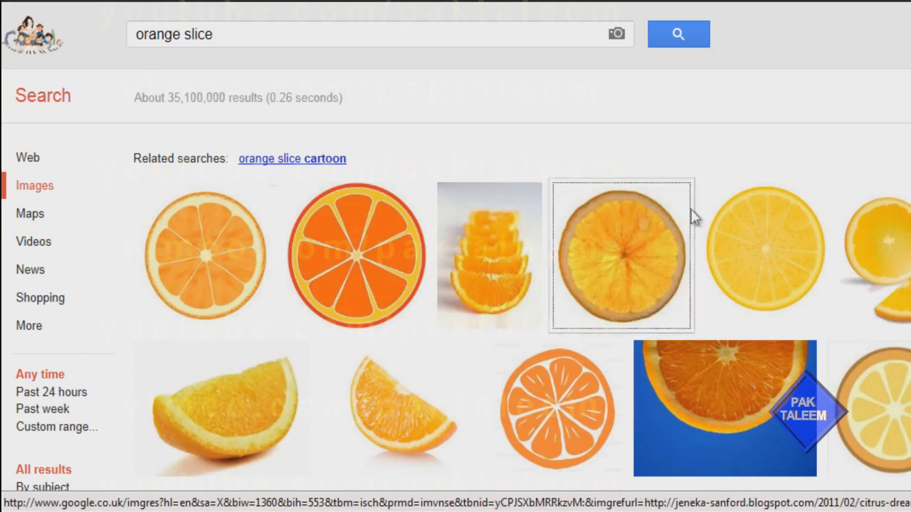
Open the zazzle.com round orange slice sticker picture from the image results and copy it to the clipboard.
scroll(847, 199, down, 3)
scroll(839, 205, down, 7)
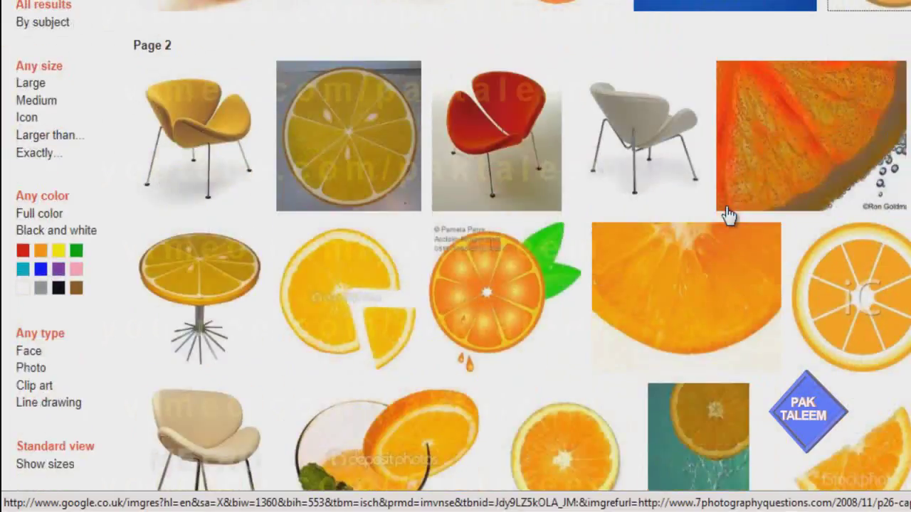
mouse_move(553, 233)
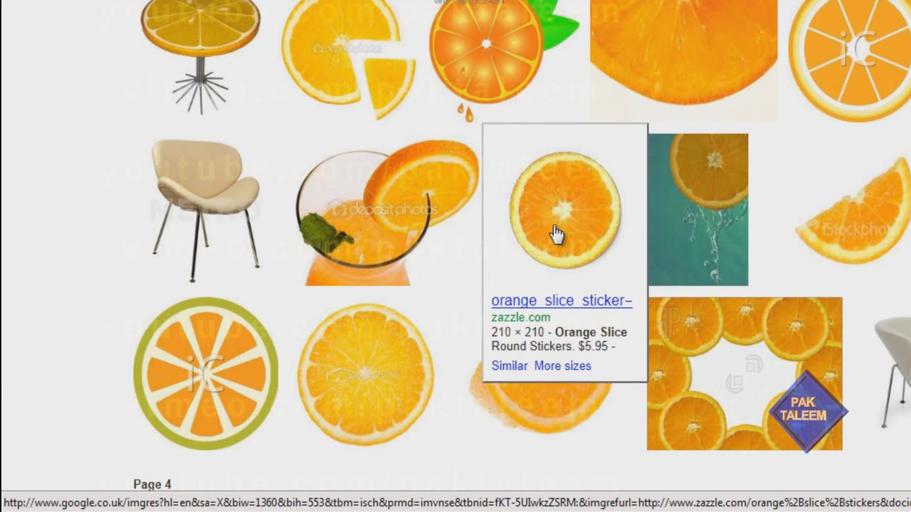
click(579, 217)
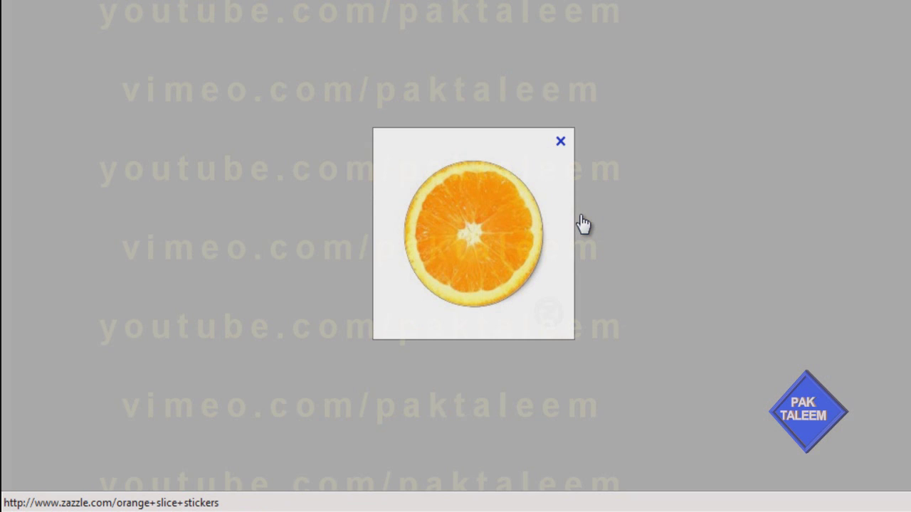
right_click(464, 218)
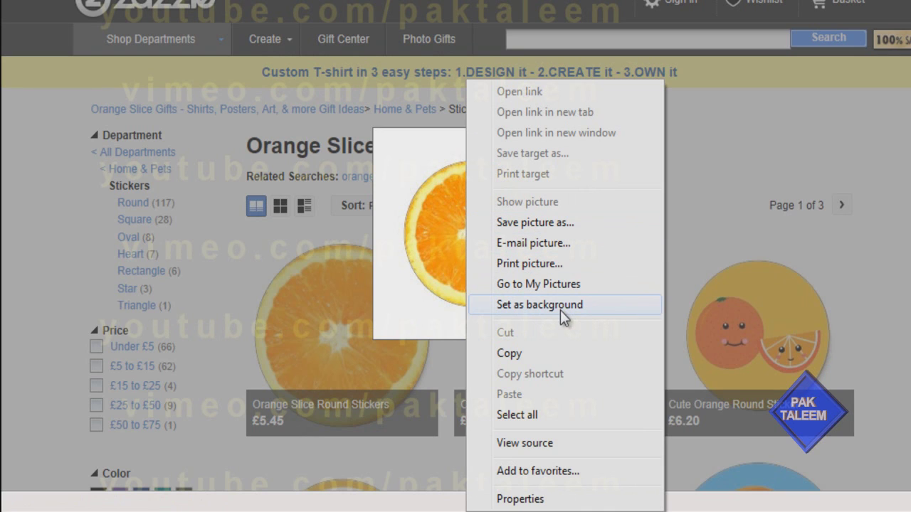
click(549, 353)
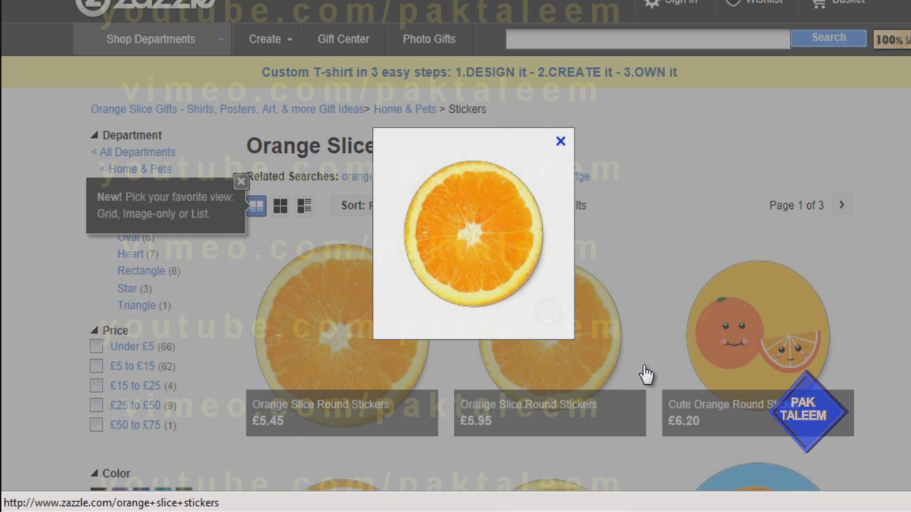
Switch back to Photoshop's scrub document and paste the copied orange picture onto the orange slice layer.
mouse_move(576, 511)
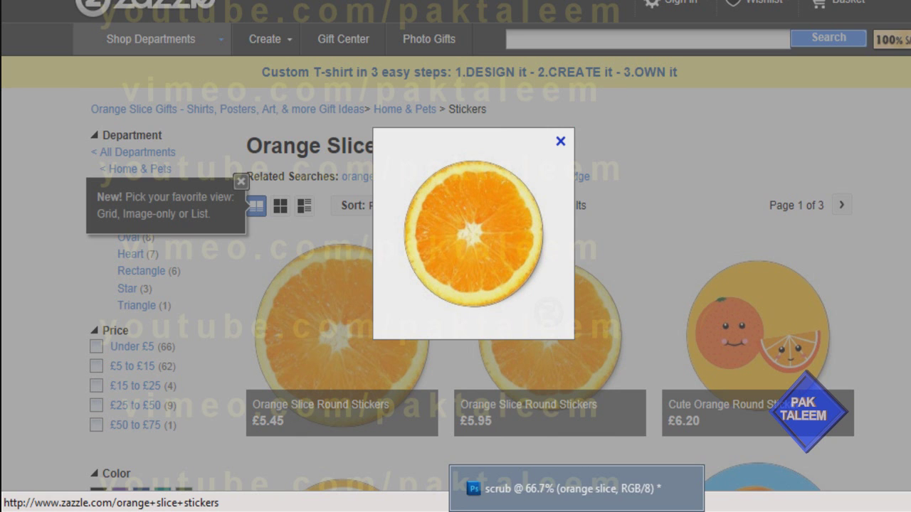
click(576, 491)
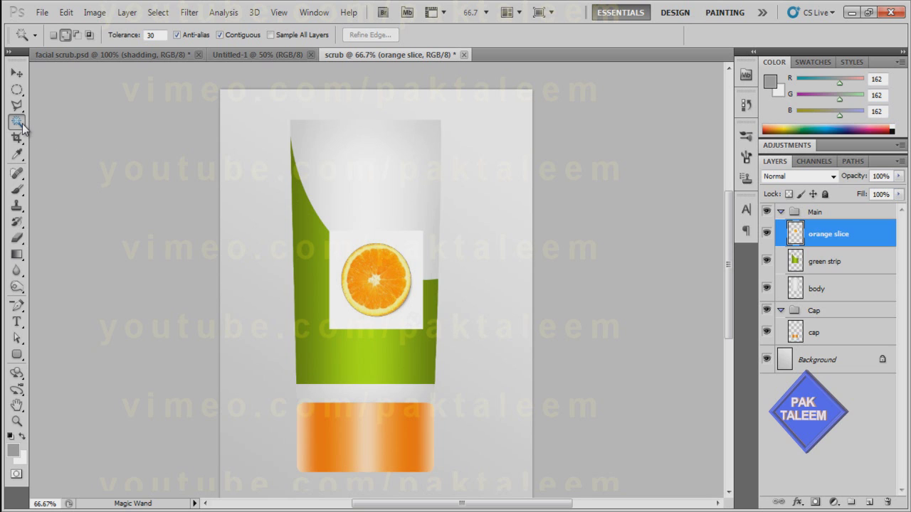
Select the white area around the orange slice, invert the selection and refine its edge, outputting to a new layer with layer mask.
click(419, 250)
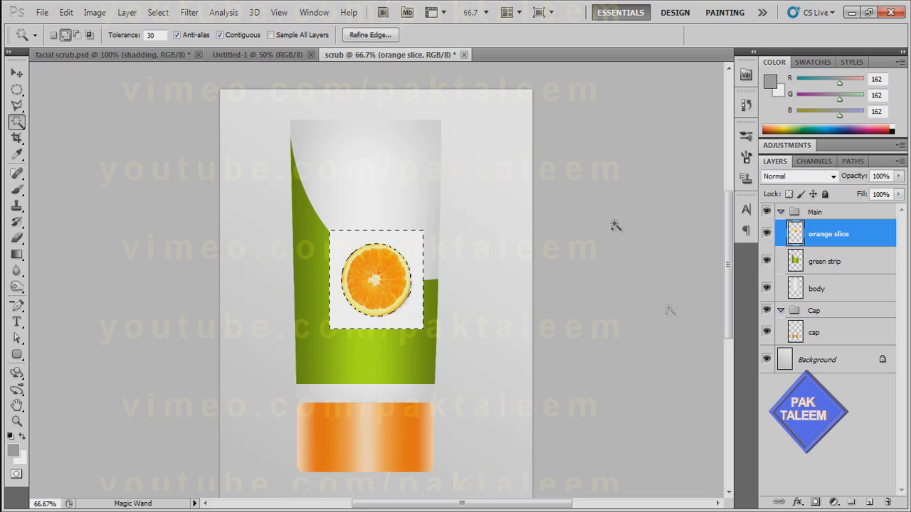
click(158, 13)
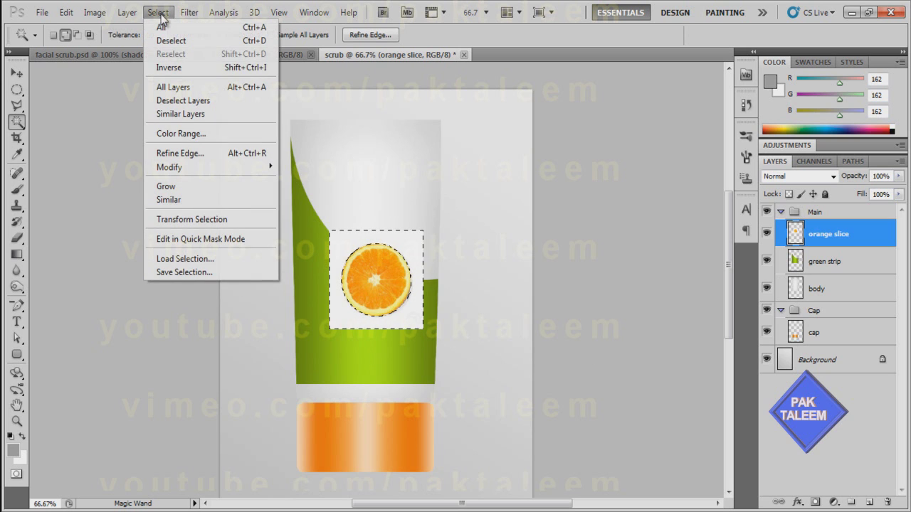
click(171, 67)
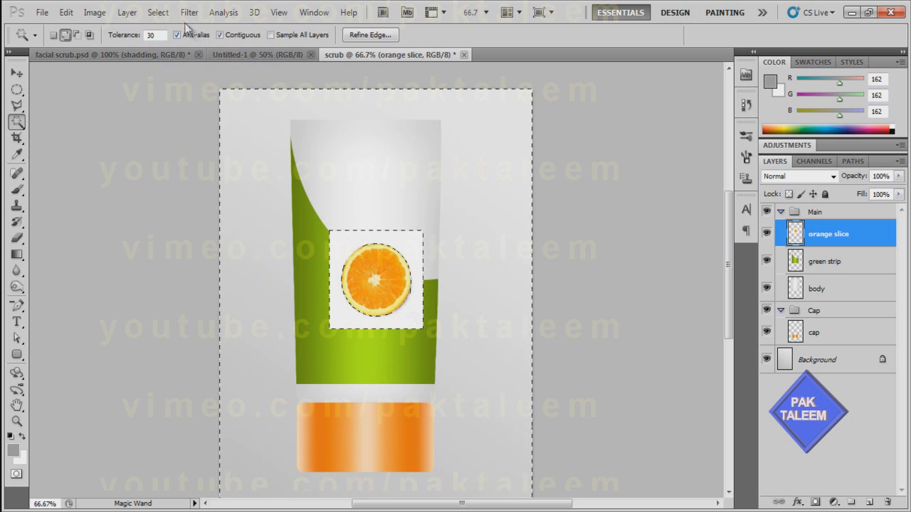
click(164, 15)
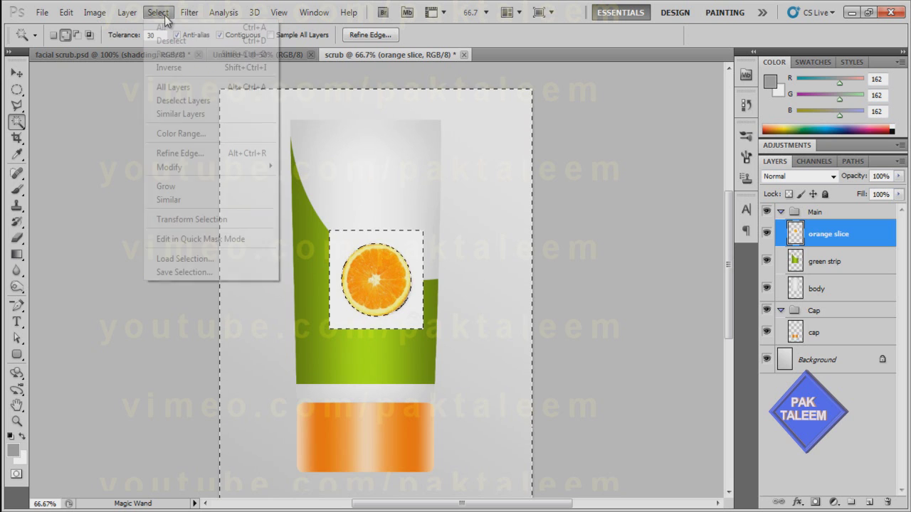
click(192, 154)
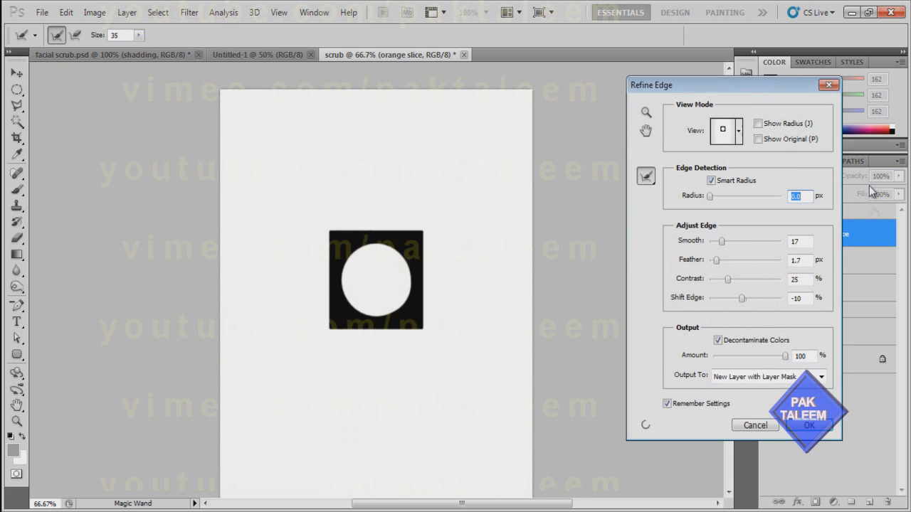
click(810, 427)
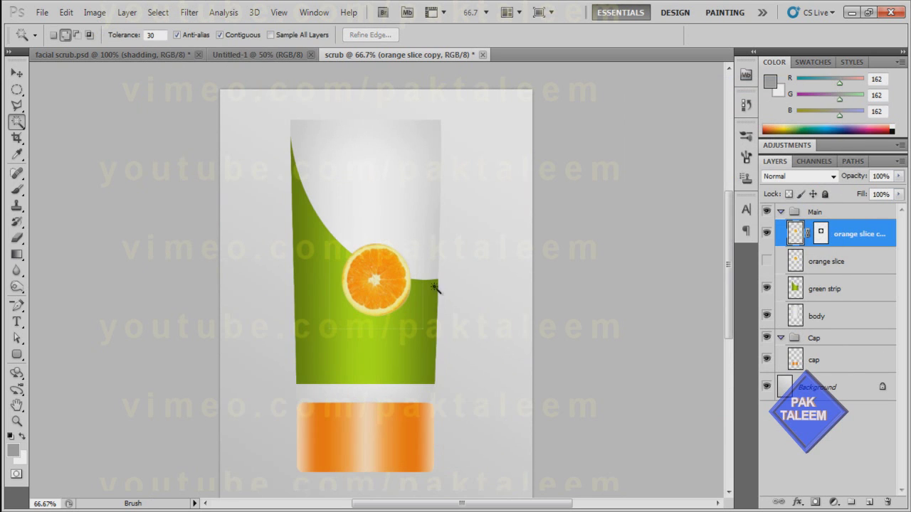
Move the cut-out orange slice fully onto the green strip and erase the faint rectangular outline left around it.
click(16, 75)
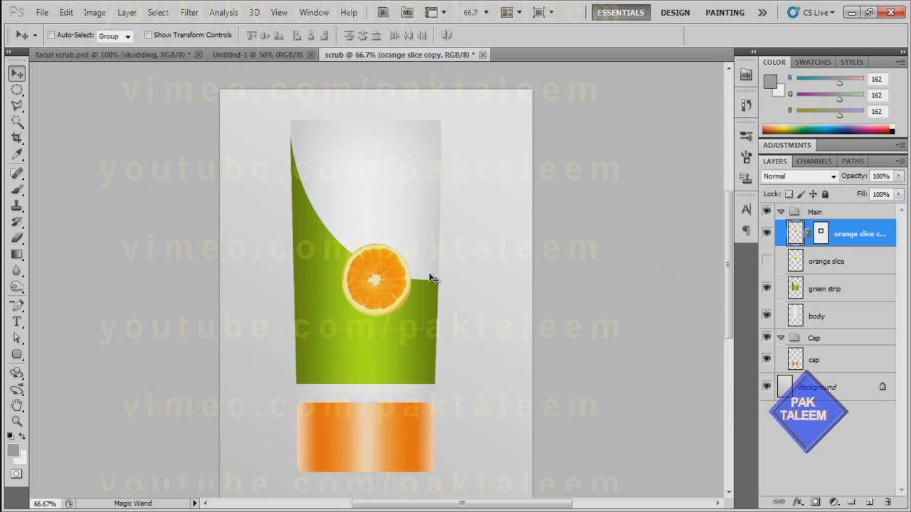
drag(393, 291, 372, 330)
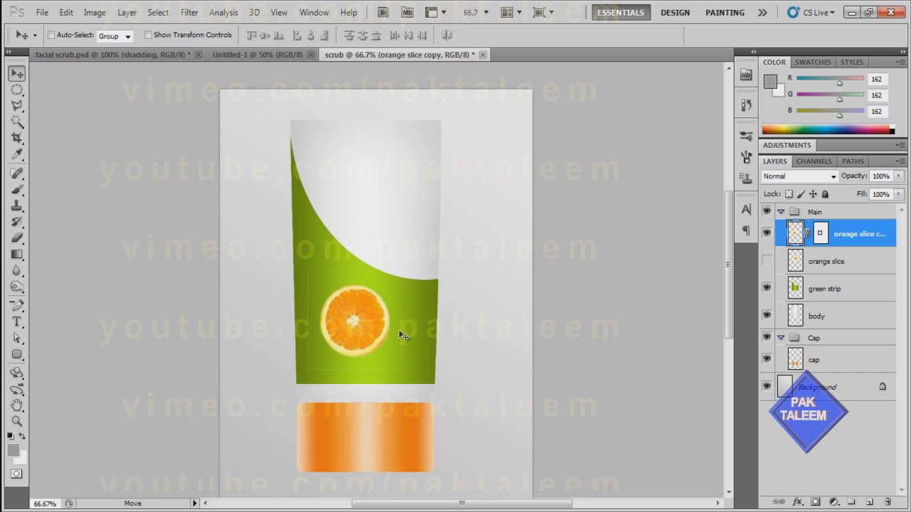
key(ctrl+plus)
key(ctrl+plus)
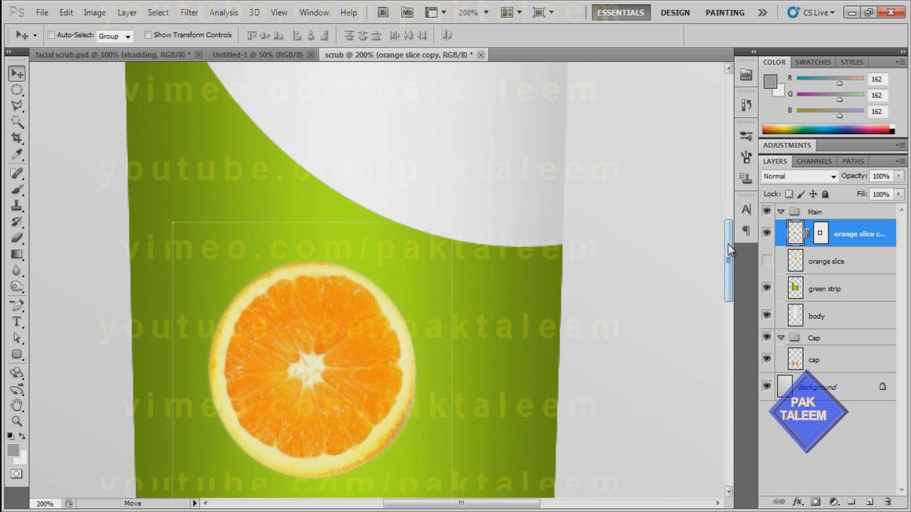
mouse_move(731, 256)
mouse_down()
mouse_move(736, 271)
mouse_move(737, 258)
mouse_up()
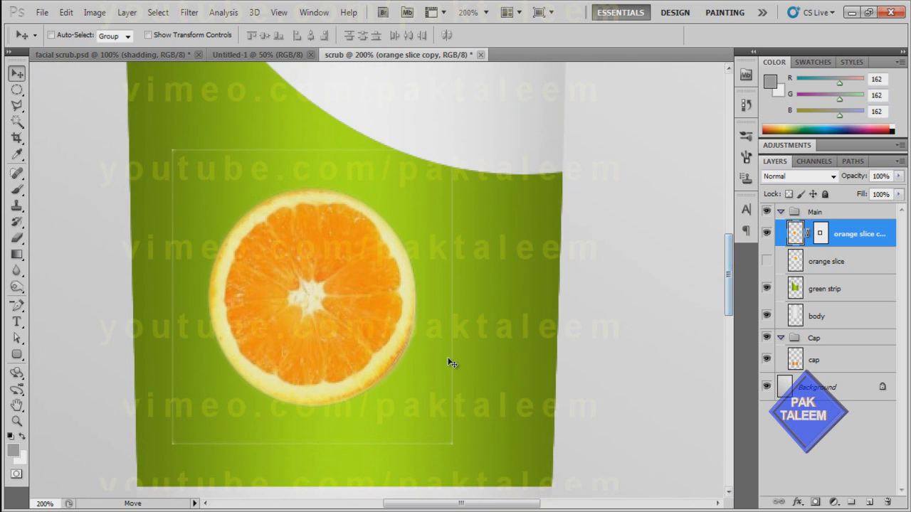
click(17, 238)
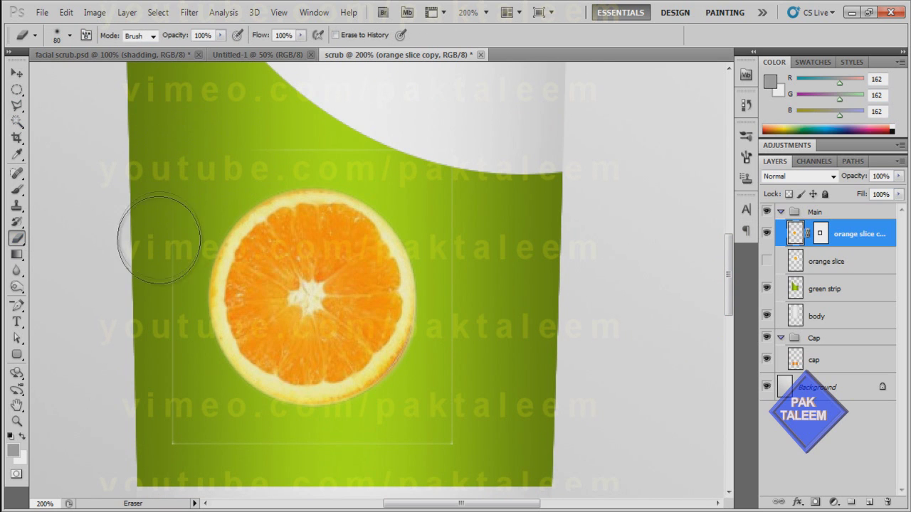
drag(347, 453, 285, 427)
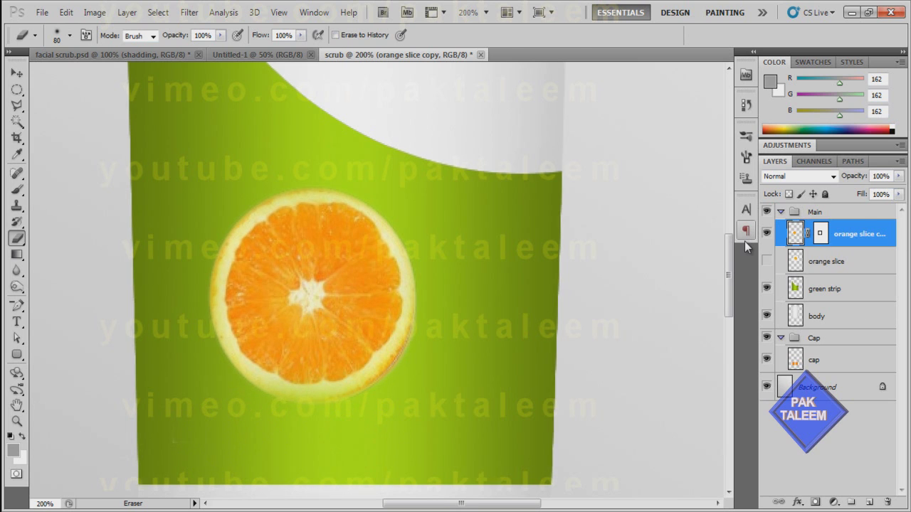
Nudge the orange slice copy left until it overhangs the tube's left edge.
key(ctrl+minus)
key(v)
key(shift+Left)
key(shift+Left)
key(shift+Left)
key(shift+Left)
key(shift+Left)
key(shift+Left)
key(shift+Left)
key(shift+Left)
key(shift+Left)
key(shift+Left)
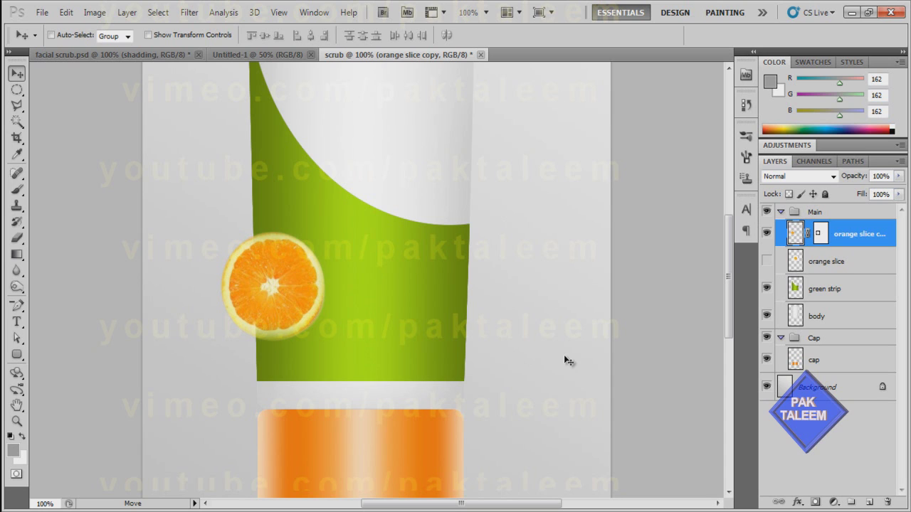
Scale the orange slice copy to about 80% and place it inside the lower left part of the green strip.
key(ctrl+t)
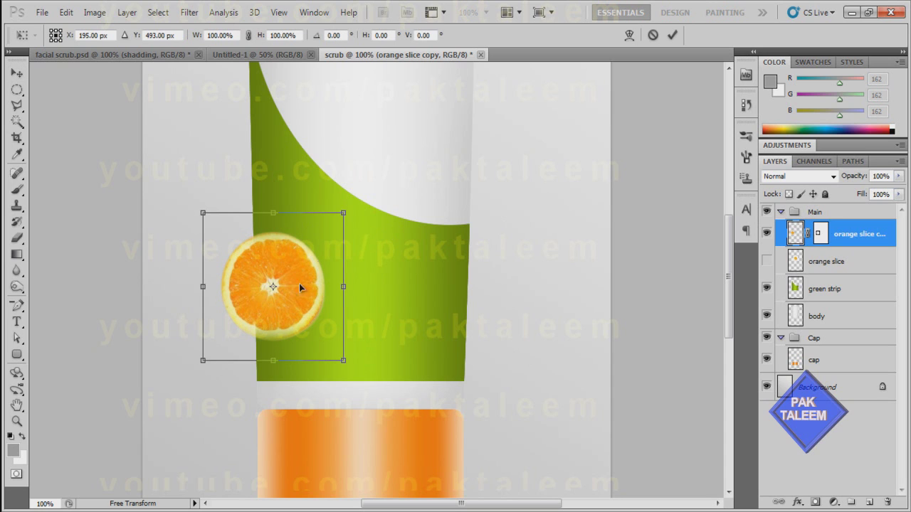
drag(303, 282, 350, 304)
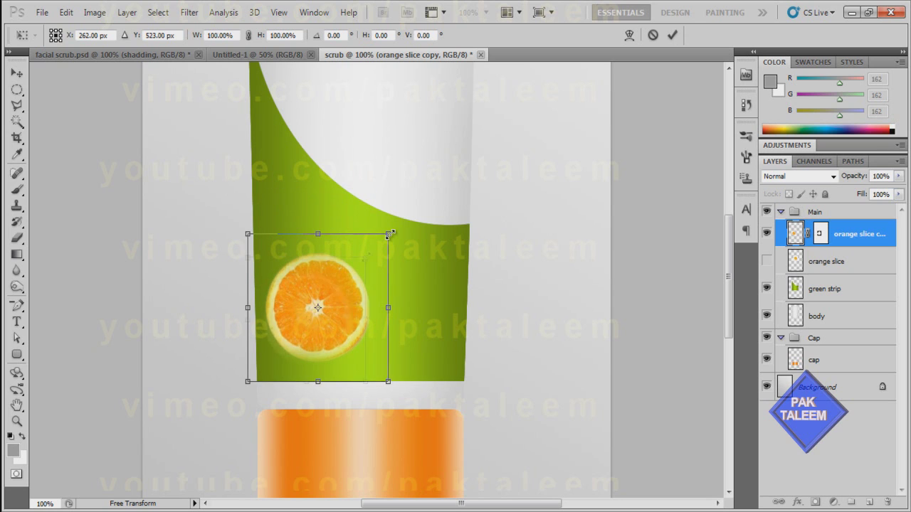
drag(389, 234, 361, 264)
drag(323, 319, 333, 334)
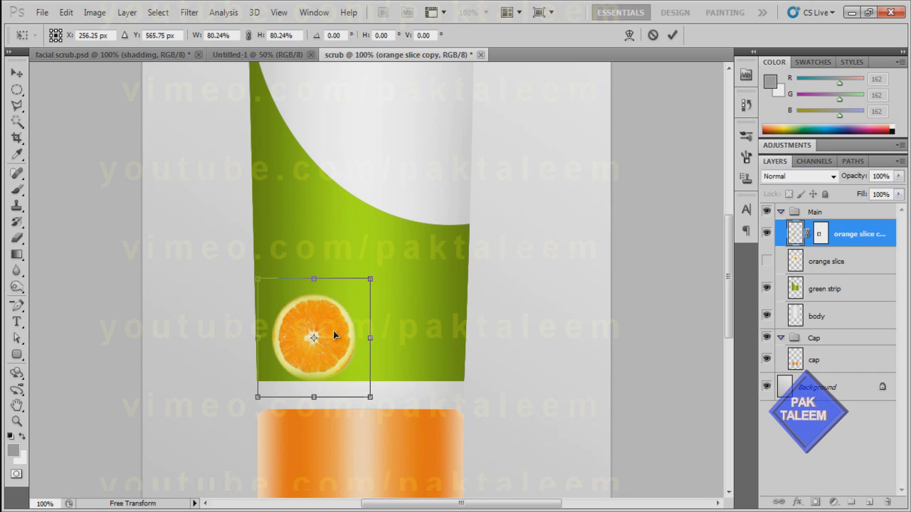
key(Return)
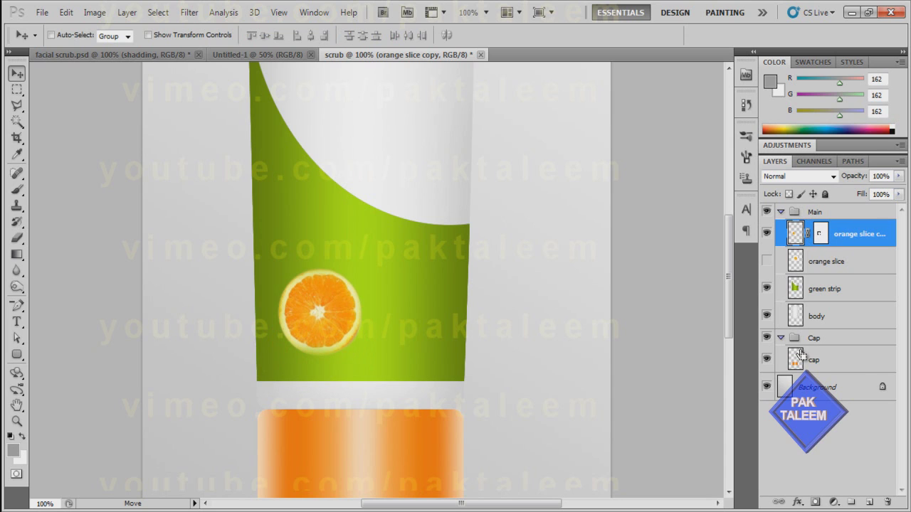
Duplicate the small orange slice, enlarge the duplicate to about 150% and place it overlapping the small slice and the tube's left edge.
drag(349, 325, 308, 239)
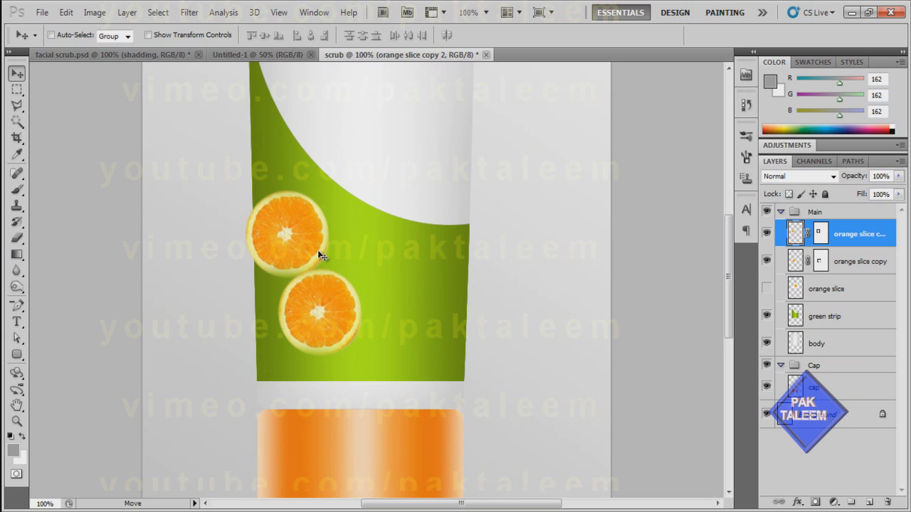
key(ctrl+t)
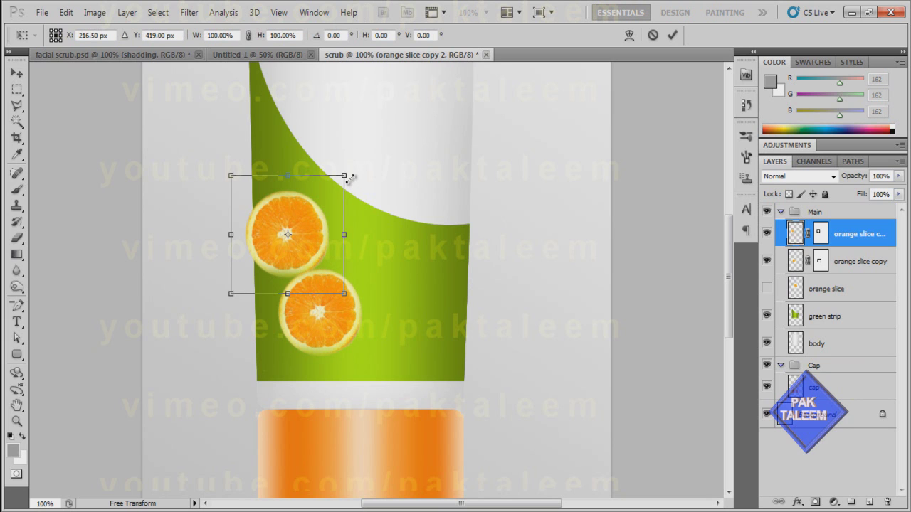
drag(348, 176, 416, 133)
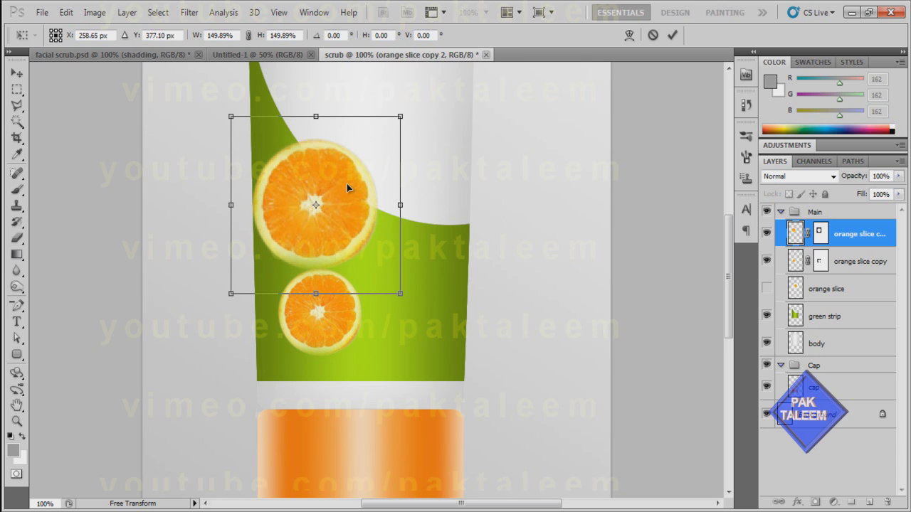
drag(346, 183, 318, 252)
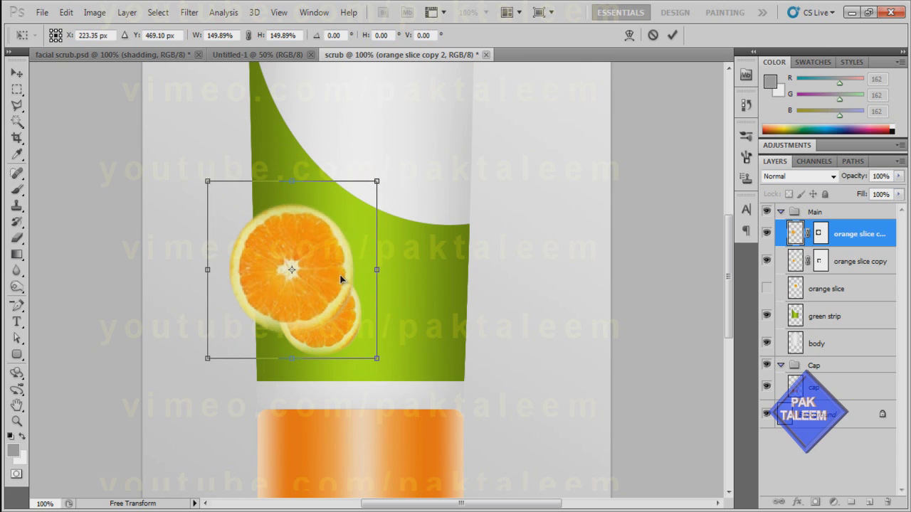
key(Return)
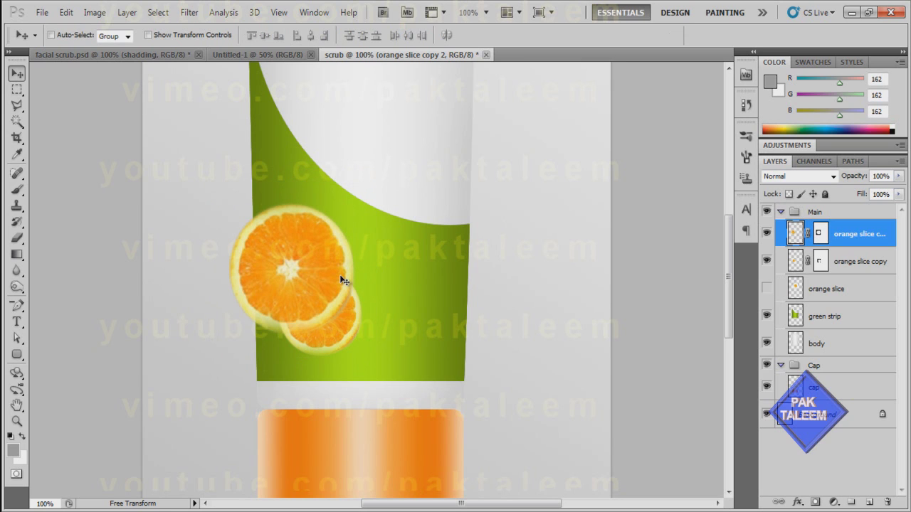
Marquee the left part of the large orange slice, compress it horizontally to about 61% width and deselect.
drag(17, 91, 110, 93)
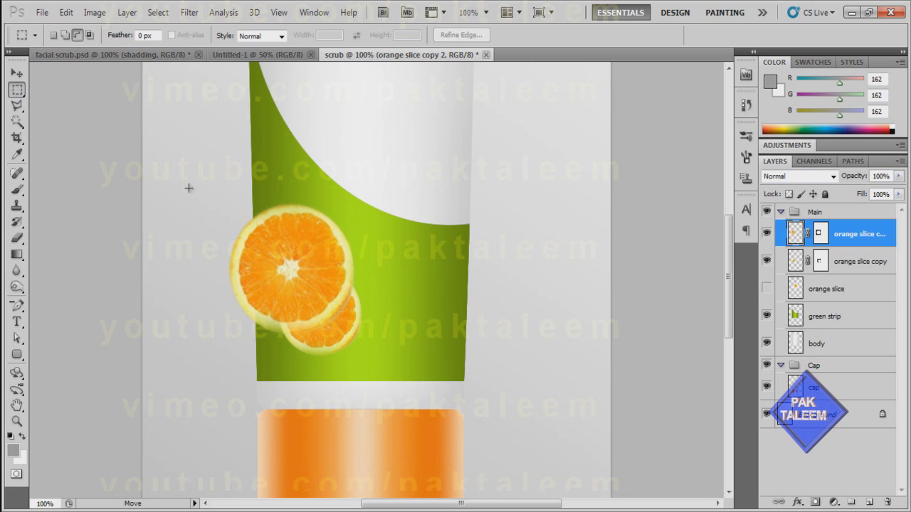
drag(229, 184, 254, 353)
drag(275, 358, 274, 358)
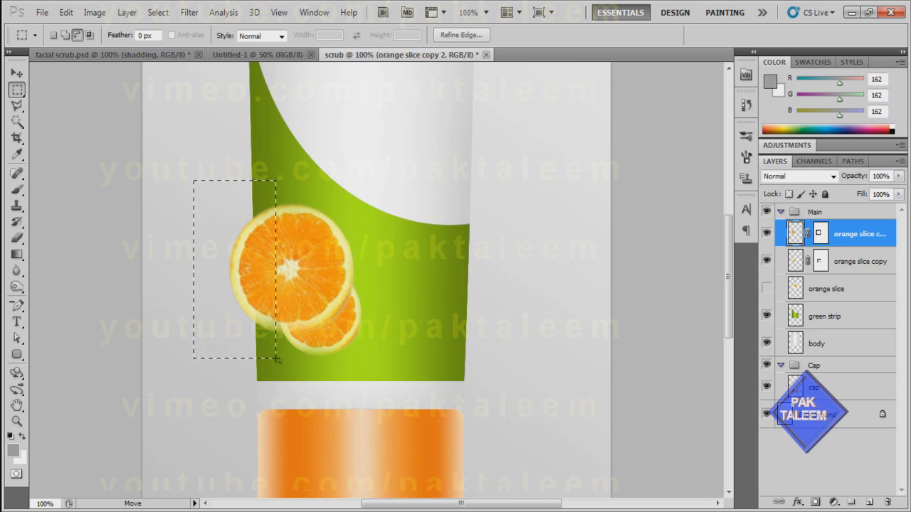
right_click(274, 234)
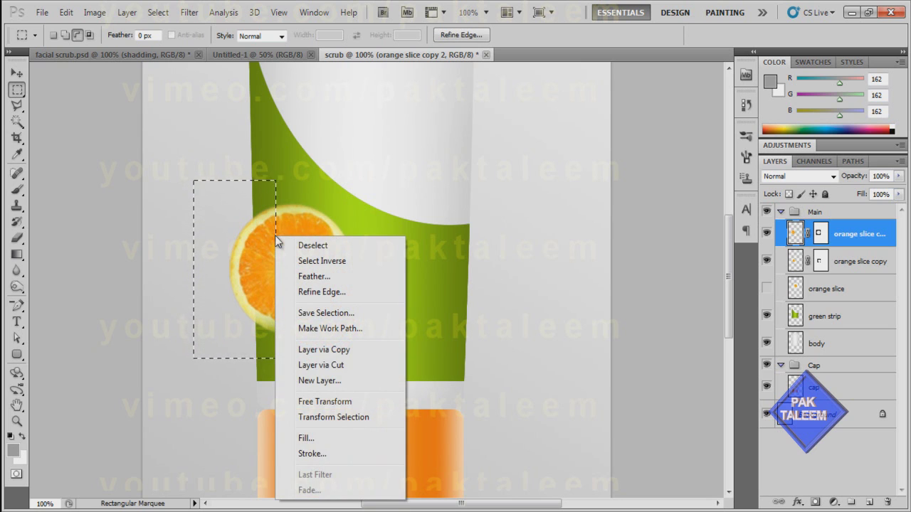
click(357, 403)
drag(193, 274, 225, 270)
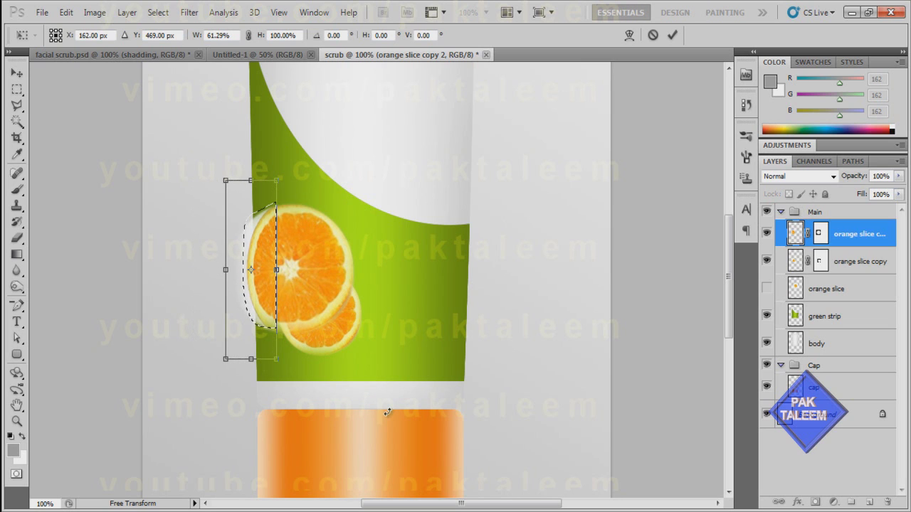
key(Return)
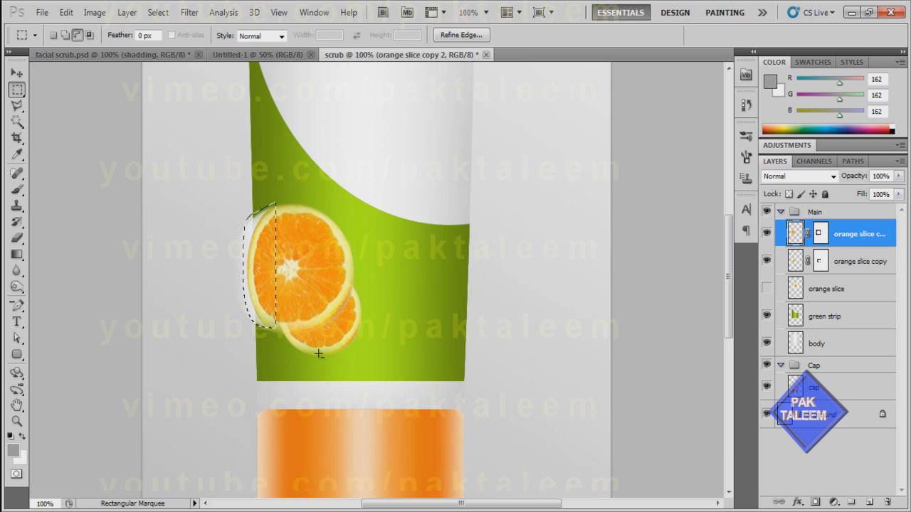
key(ctrl+d)
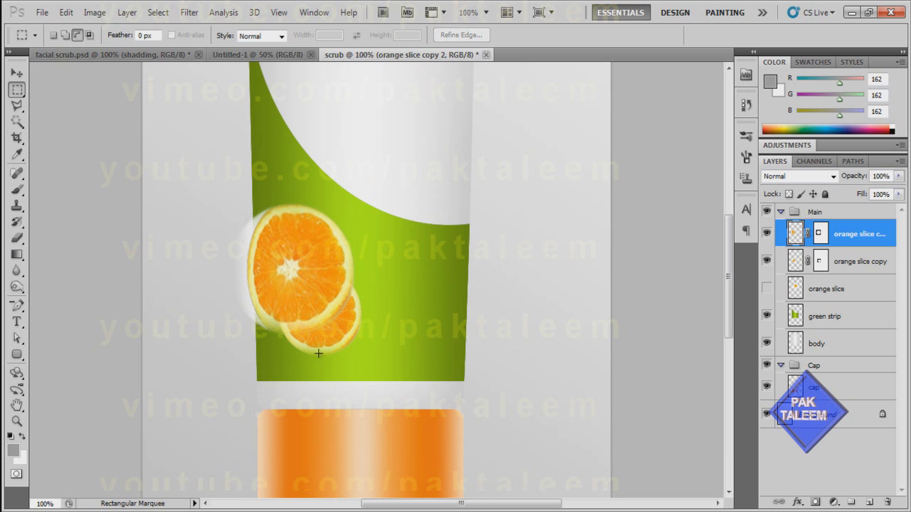
Shift the large orange slice slightly left and up so it slightly overhangs the tube's left edge.
click(17, 73)
drag(319, 286, 308, 270)
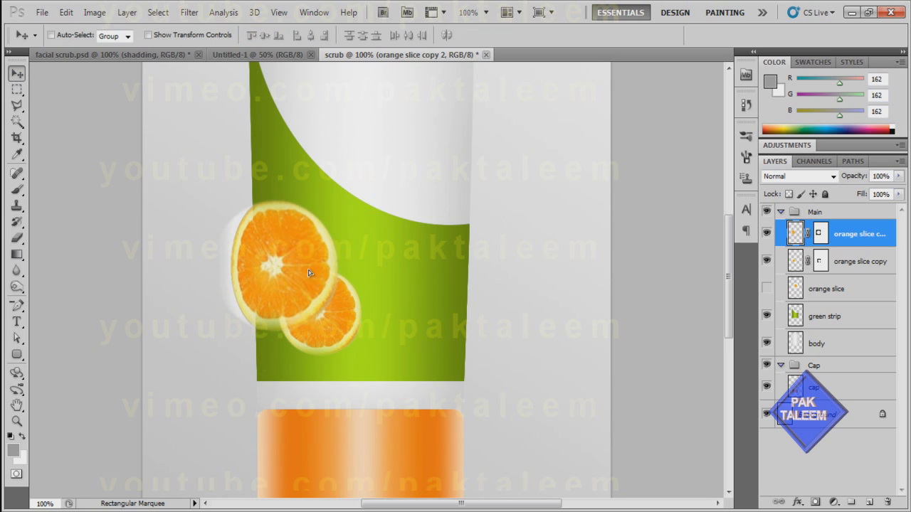
key(shift+Right)
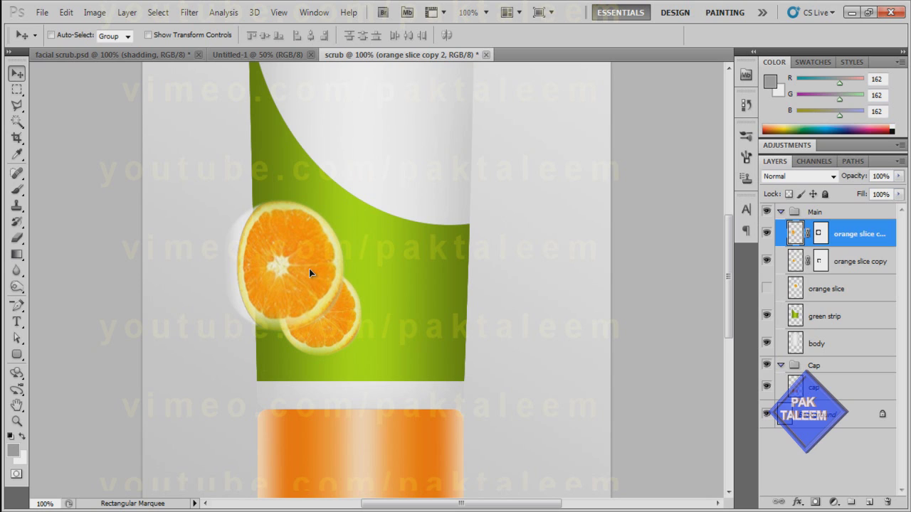
Load the green strip's outline as a selection, invert it and delete the large orange slice's overhang beyond the strip.
click(799, 323)
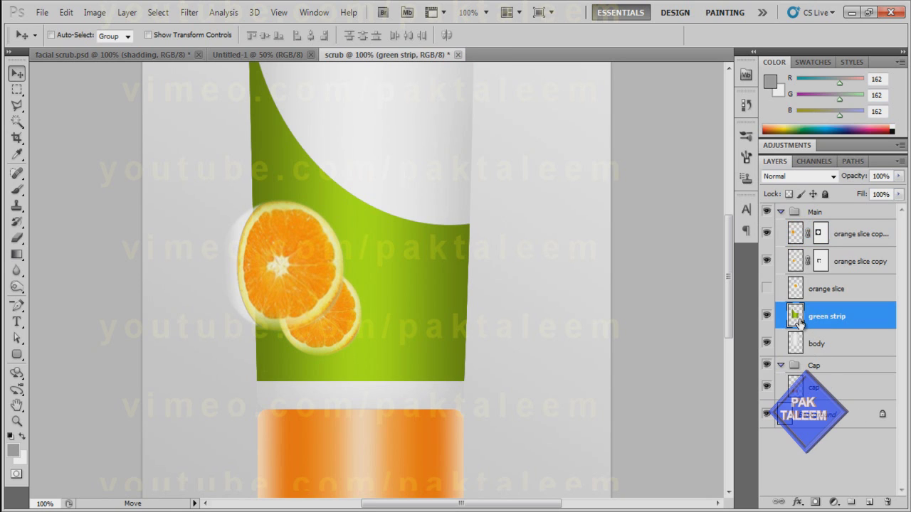
ctrl+click(796, 317)
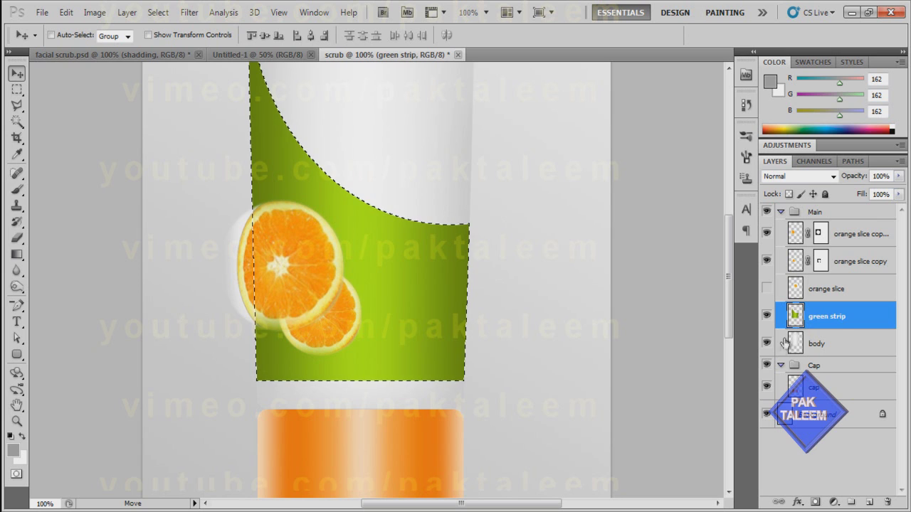
click(798, 239)
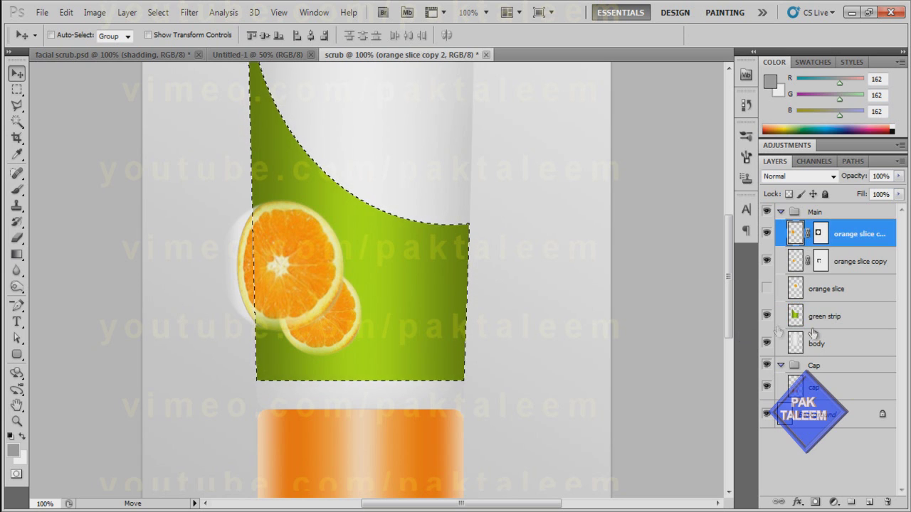
click(158, 12)
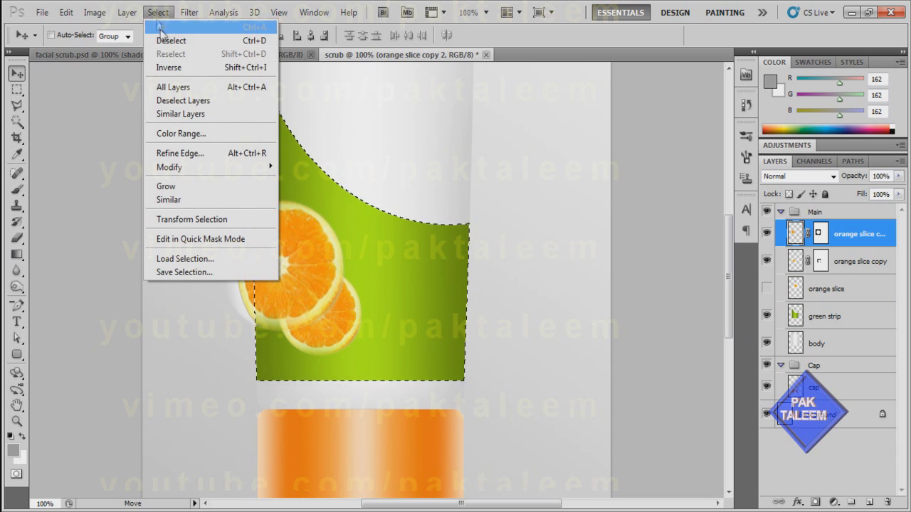
click(193, 69)
key(Delete)
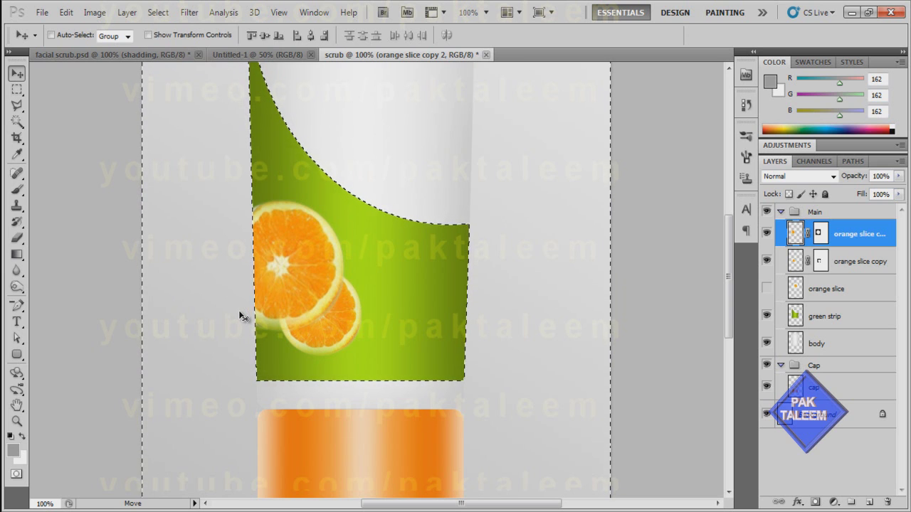
Deselect, place the small orange slice's layer above the large slice's, and shift both slices down and slightly left to overlap the strip's lower edge.
key(ctrl+d)
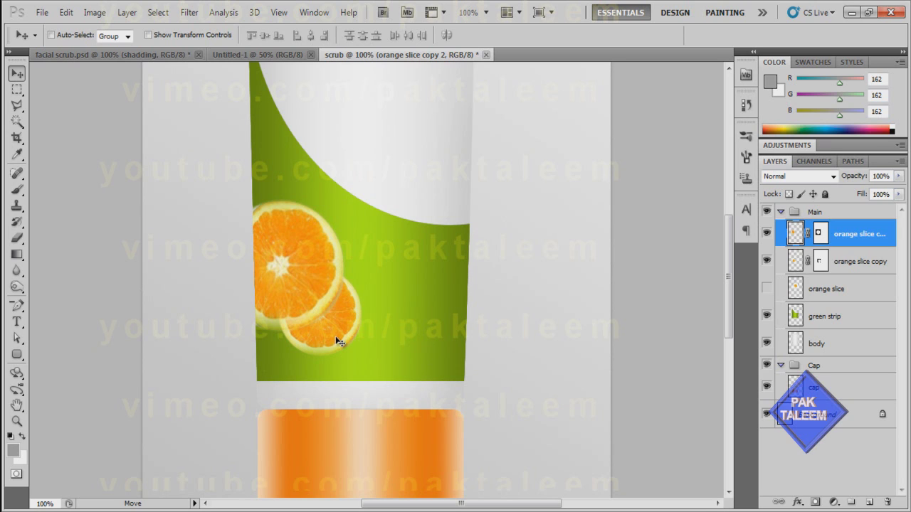
drag(801, 263, 800, 226)
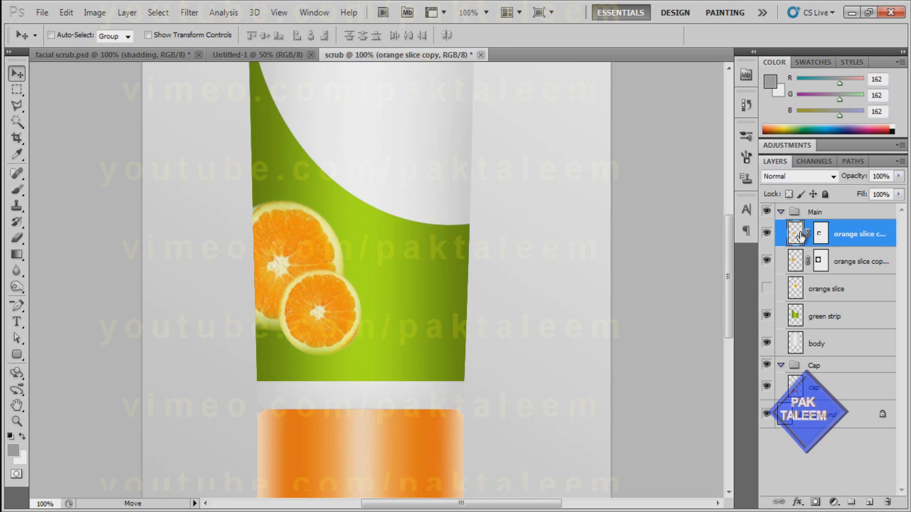
shift+click(801, 264)
drag(327, 257, 323, 293)
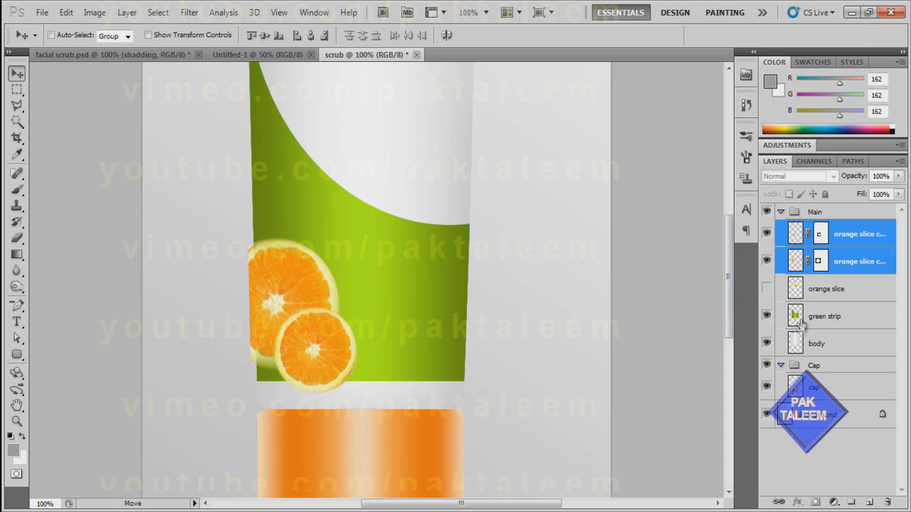
Load the green strip's outline as a selection, invert it, delete the large orange slice's overhang beyond the tube's left edge and deselect.
click(796, 236)
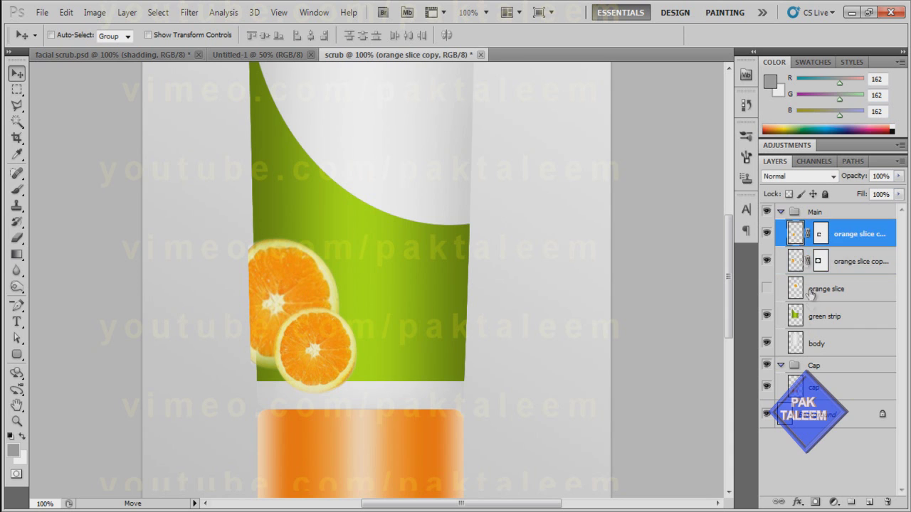
ctrl+click(795, 316)
key(alt+bracketleft)
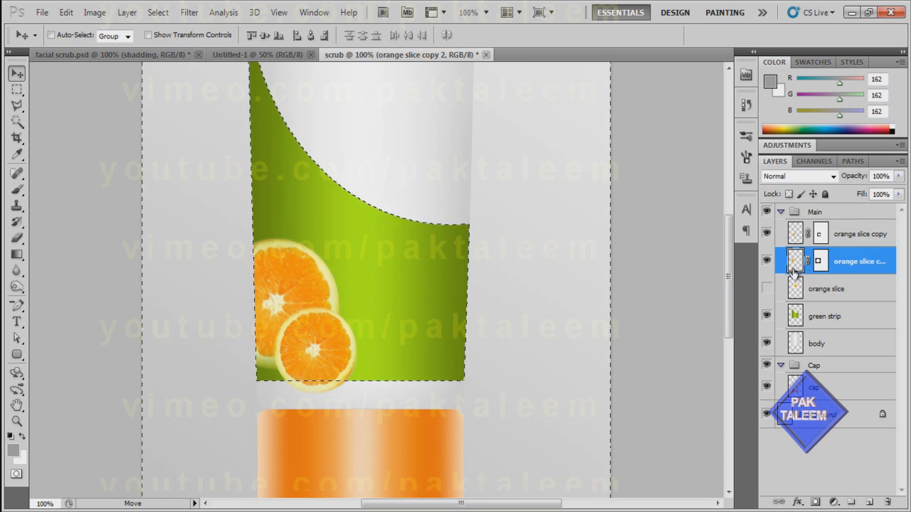
key(ctrl+d)
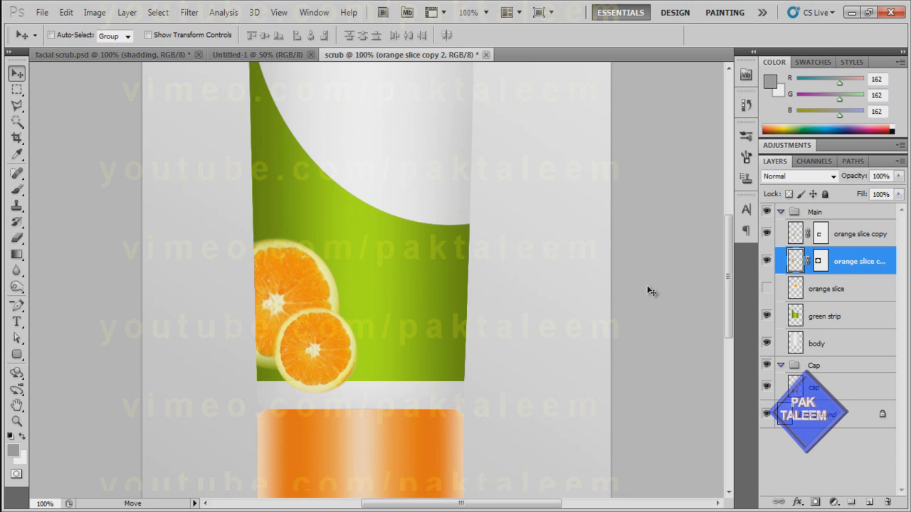
key(ctrl+minus)
key(ctrl+minus)
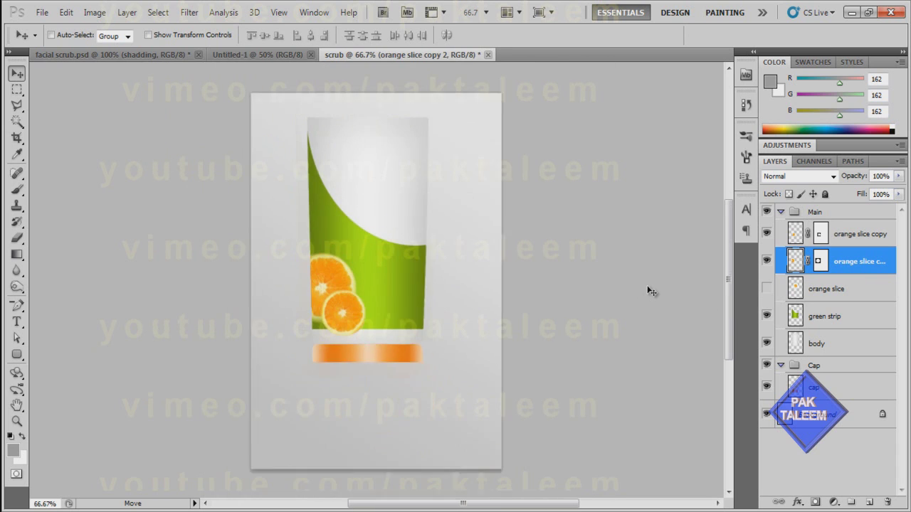